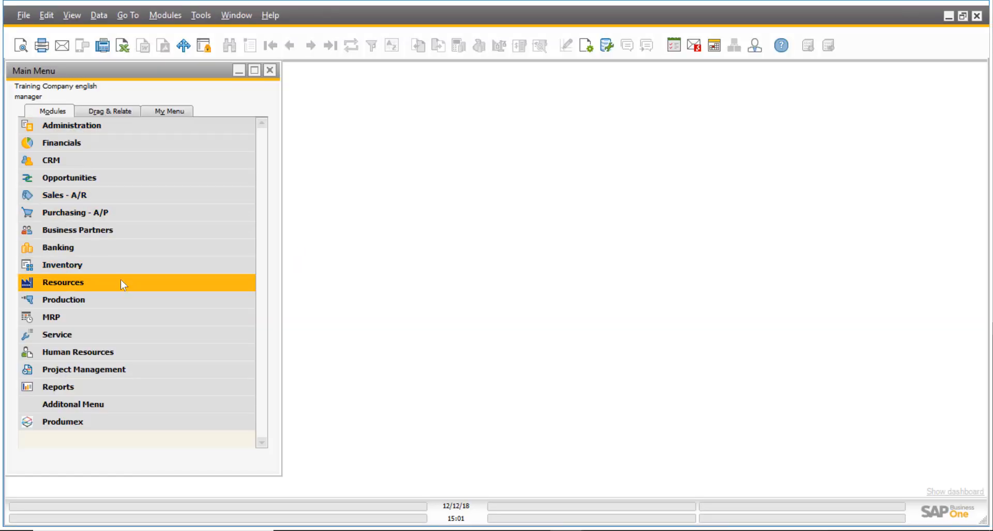
- Review the installed add-ons in the Add-On Manager under Administration, and close the manager
{"action": "left_click", "coordinate": [101, 125]}
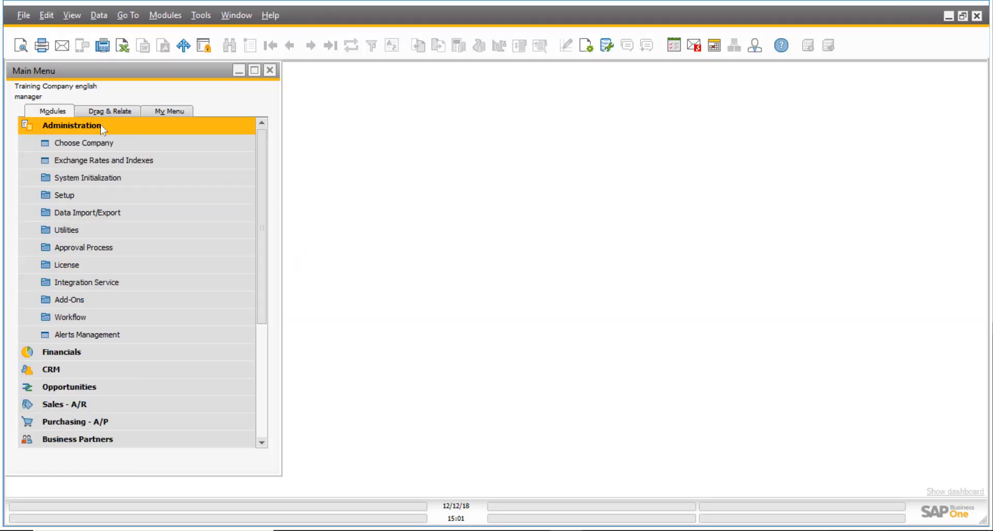
{"action": "left_click", "coordinate": [129, 301]}
{"action": "left_click", "coordinate": [131, 323]}
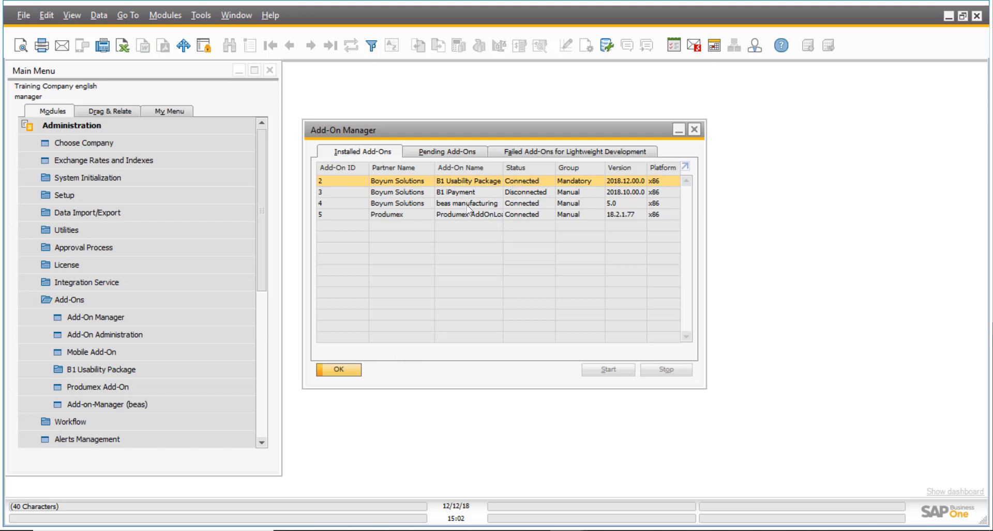
{"action": "left_click", "coordinate": [355, 366]}
- Check the enabled modules in the B1 Usability Package configuration and close it without changing anything
{"action": "left_click", "coordinate": [141, 389]}
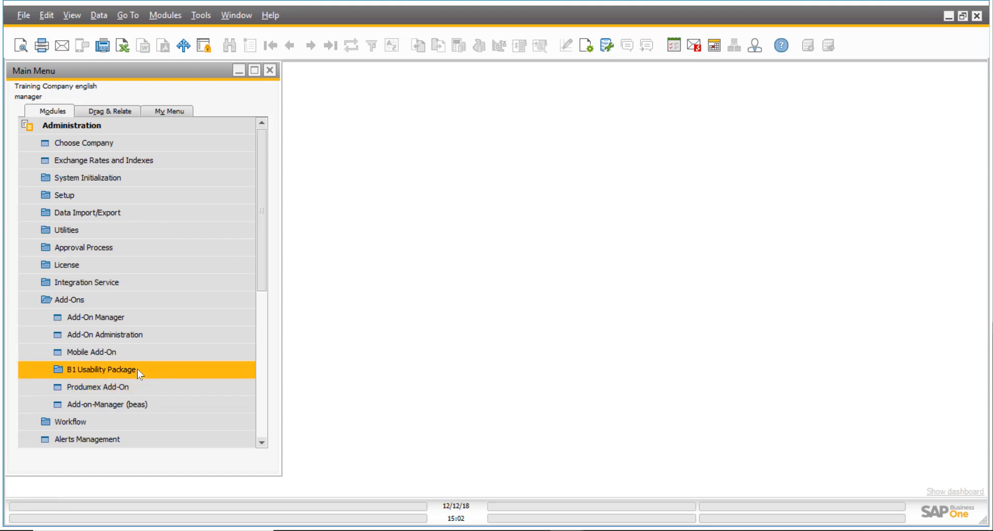
{"action": "left_click", "coordinate": [141, 372]}
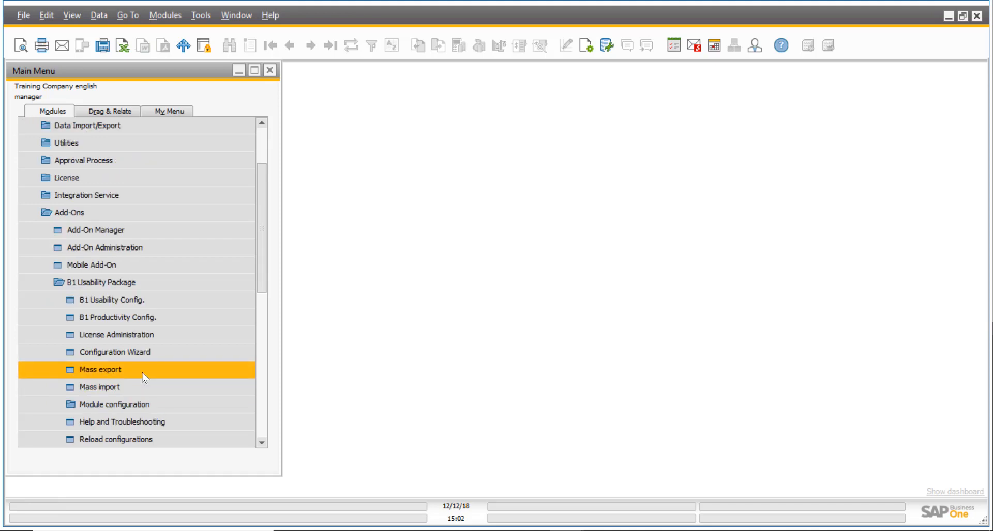
{"action": "left_click", "coordinate": [150, 300]}
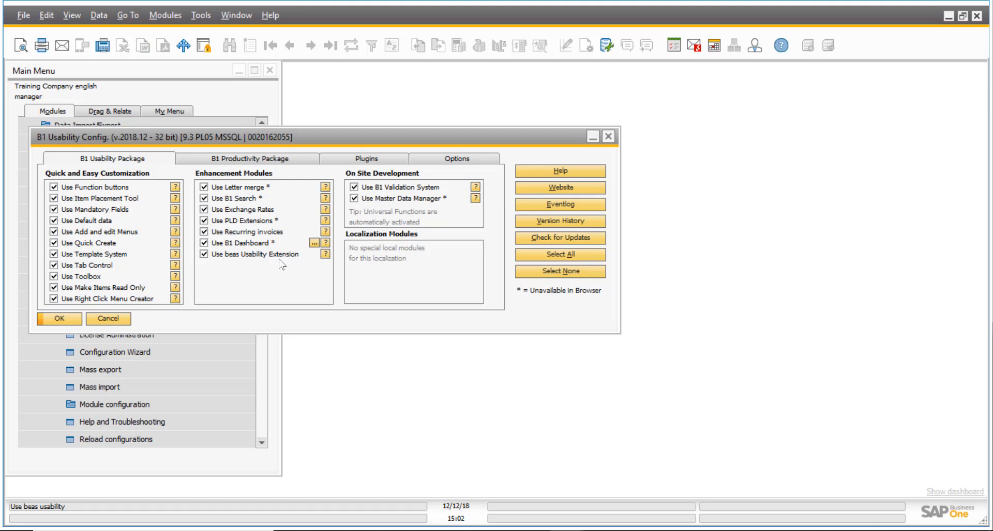
{"action": "left_click", "coordinate": [119, 317]}
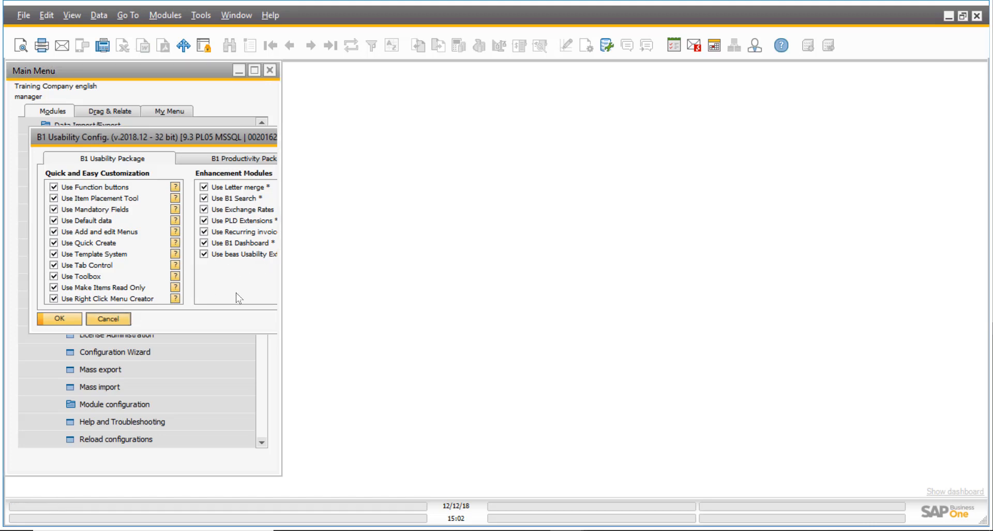
- Collapse the Administration module and open the Item report from the Inventory module
{"action": "scroll", "coordinate": [129, 161], "scroll_direction": "up", "scroll_amount": 2}
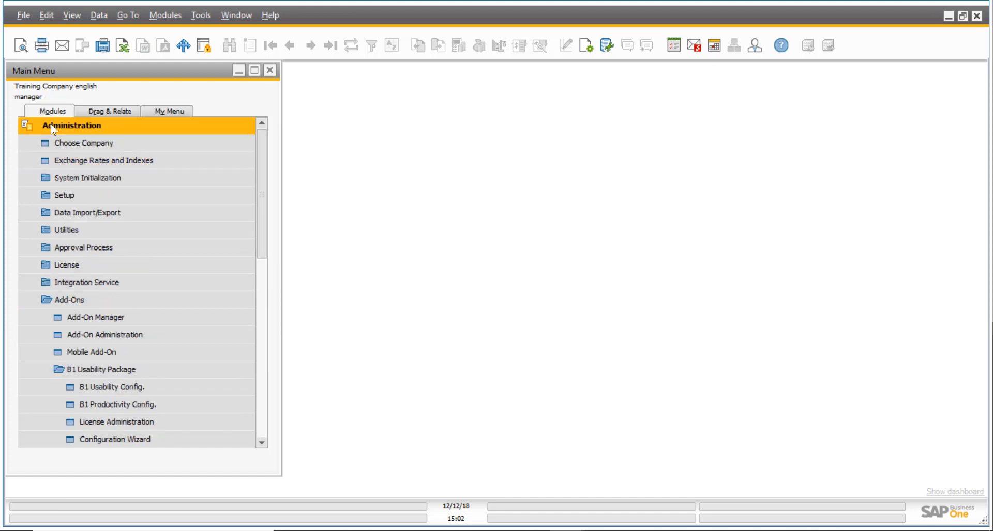
{"action": "left_click", "coordinate": [50, 125]}
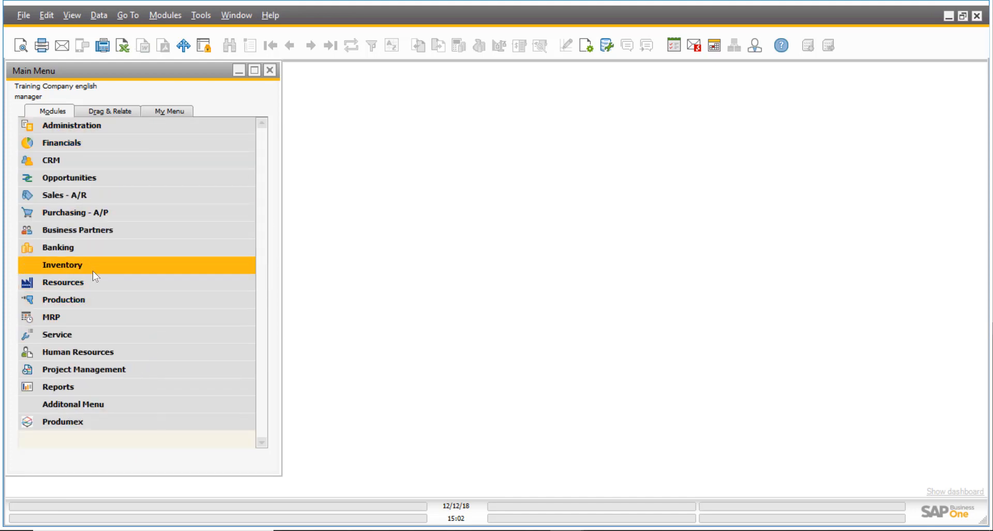
{"action": "left_click", "coordinate": [92, 270]}
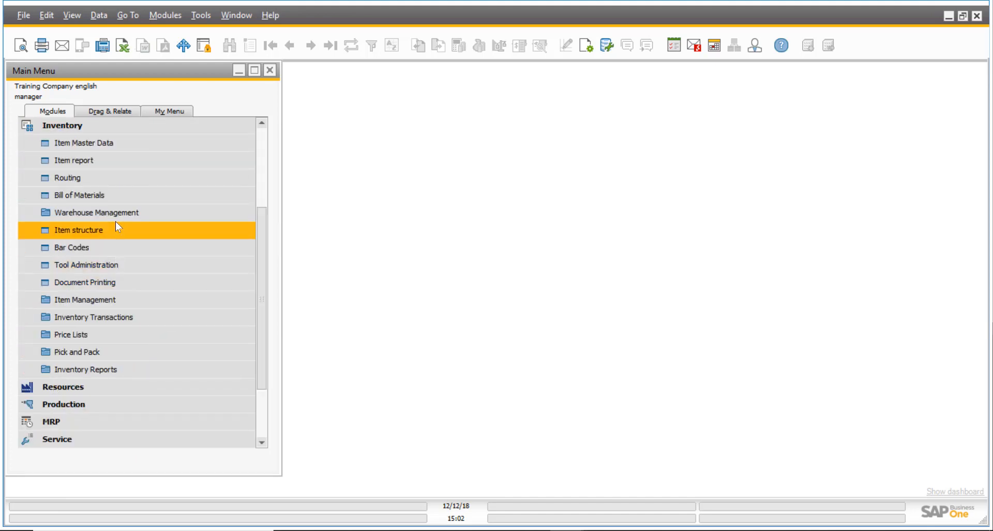
{"action": "left_click", "coordinate": [116, 165]}
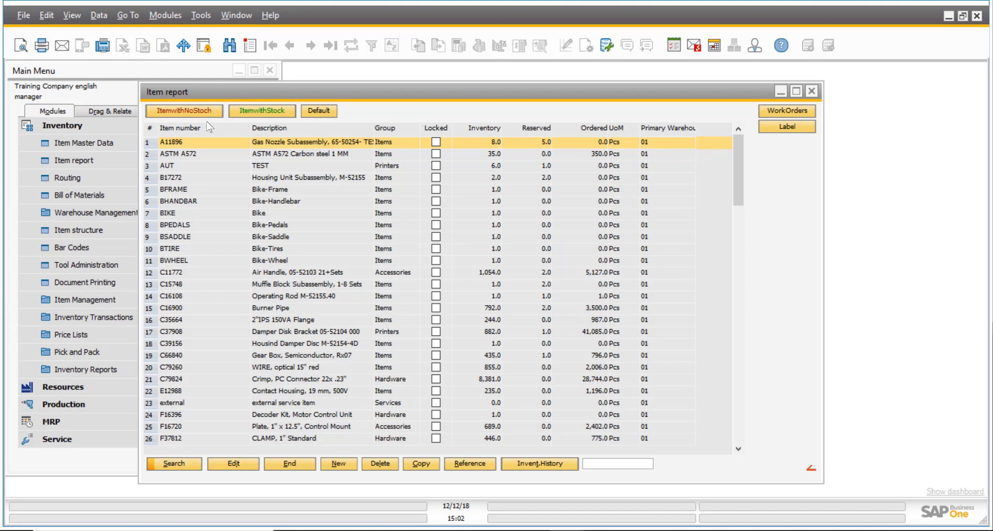
- Try the ItemwithNoStoch and ItemwithStock templates on the item report, and view the work orders of item A11896
{"action": "left_click", "coordinate": [189, 112]}
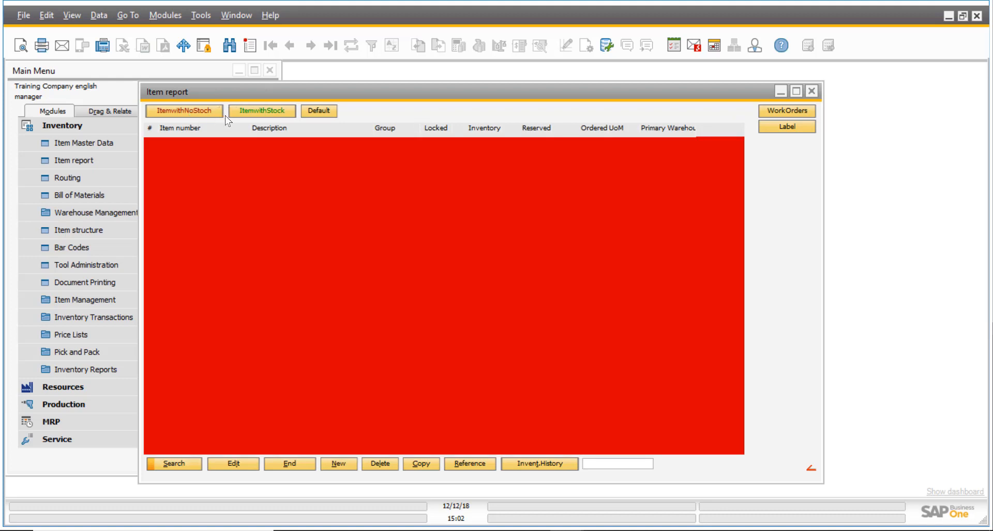
{"action": "left_click", "coordinate": [265, 110]}
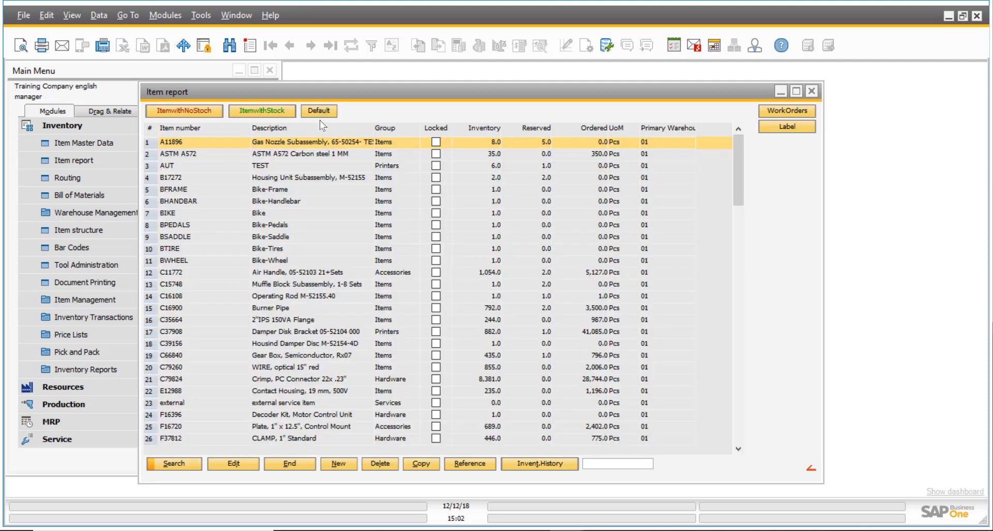
{"action": "left_click", "coordinate": [789, 111]}
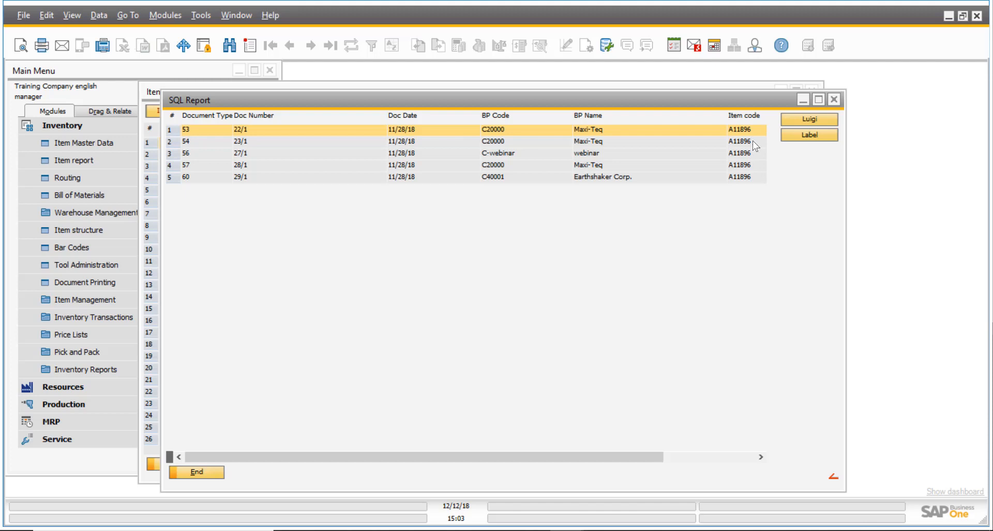
{"action": "left_click", "coordinate": [834, 100]}
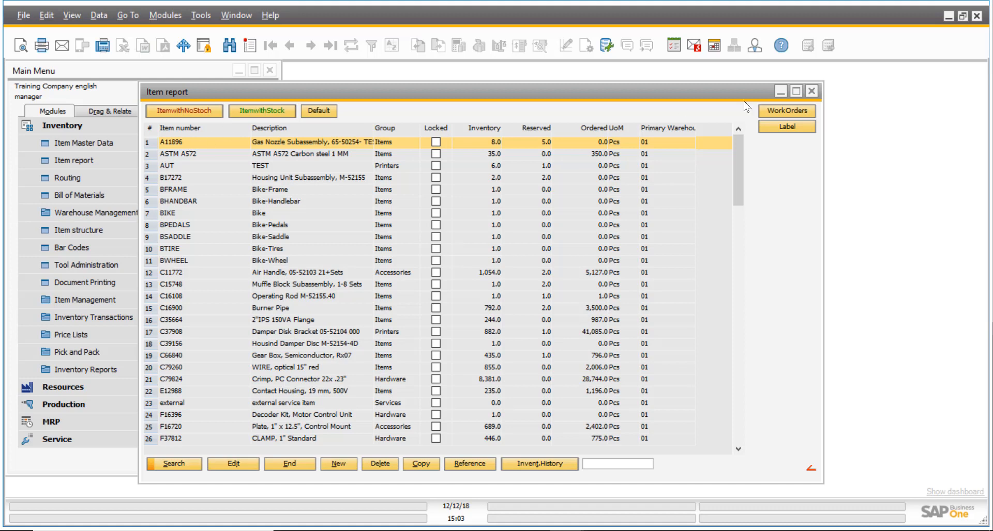
- Generate a label preview for item A11896 with pallet number 6789, batch number 1234 and quantity 5, and close the preview
{"action": "left_click", "coordinate": [798, 126]}
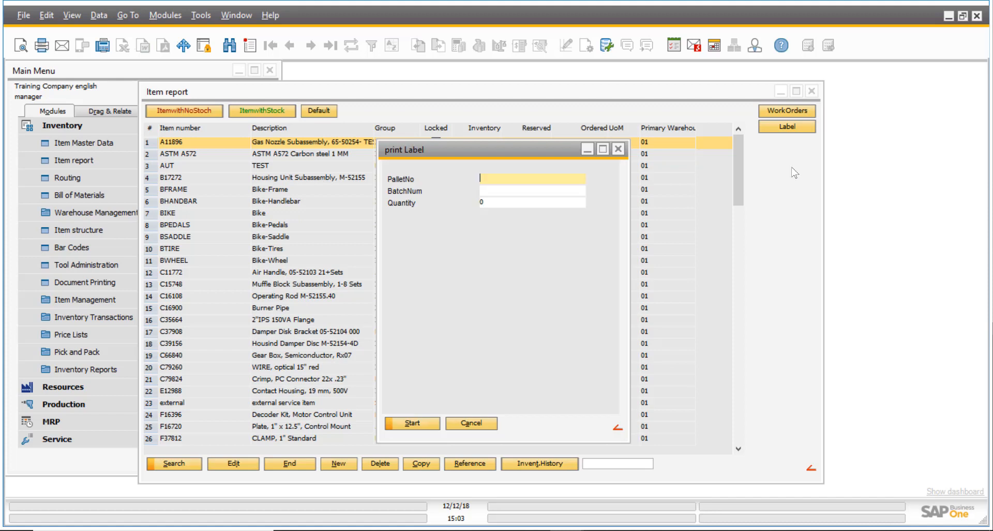
{"action": "type", "text": "6789"}
{"action": "left_click", "coordinate": [511, 193]}
{"action": "type", "text": "1234"}
{"action": "left_click", "coordinate": [500, 205]}
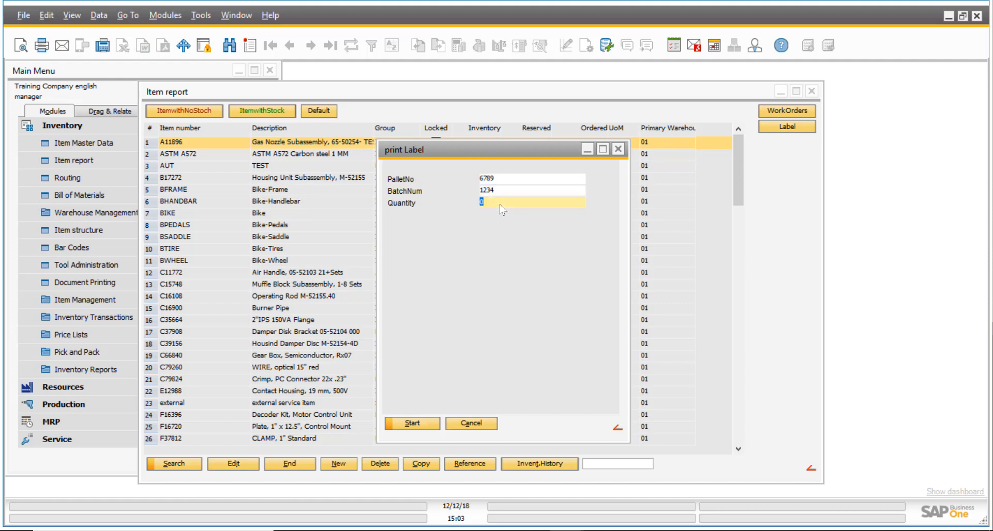
{"action": "left_click", "coordinate": [412, 424]}
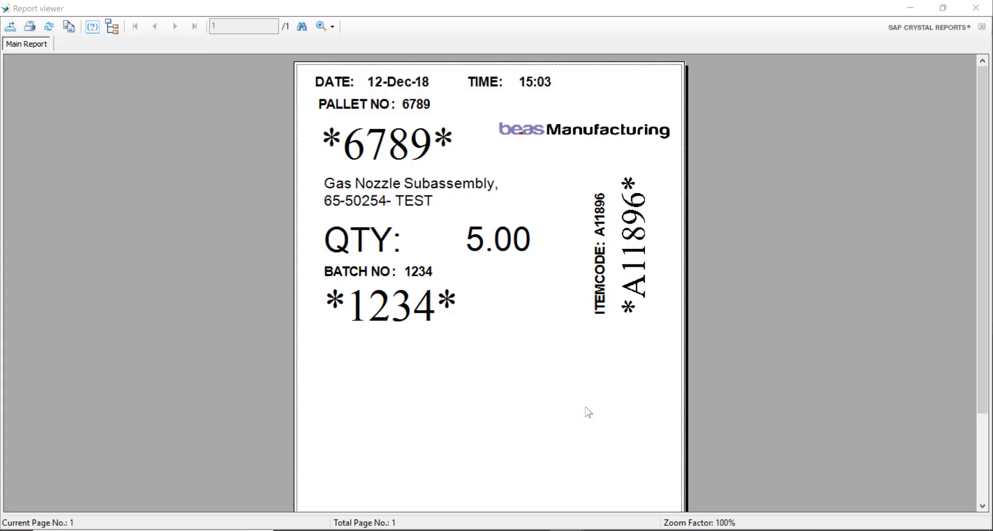
{"action": "left_click", "coordinate": [627, 248]}
{"action": "left_click", "coordinate": [977, 9]}
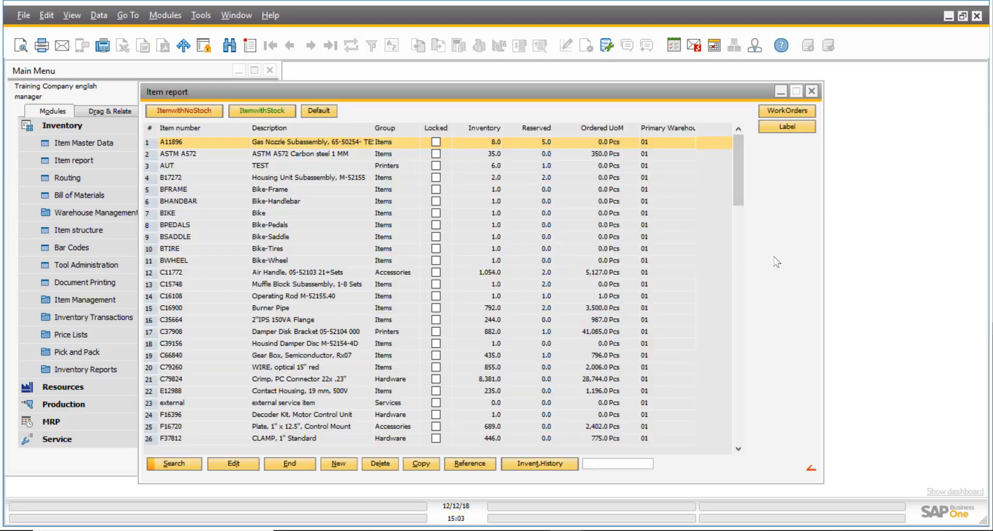
- Open the function button definitions of the Item report window for editing
{"action": "right_click", "coordinate": [773, 215]}
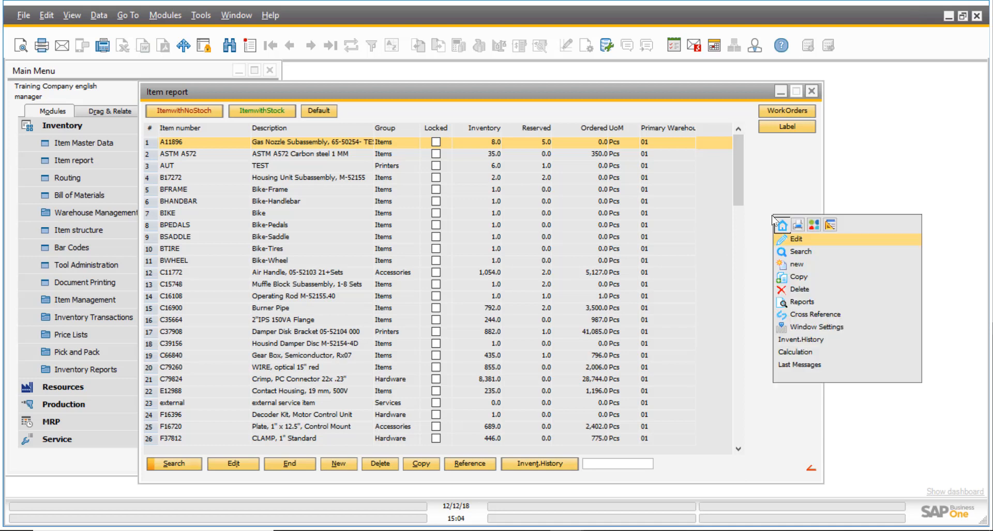
{"action": "left_click", "coordinate": [830, 225]}
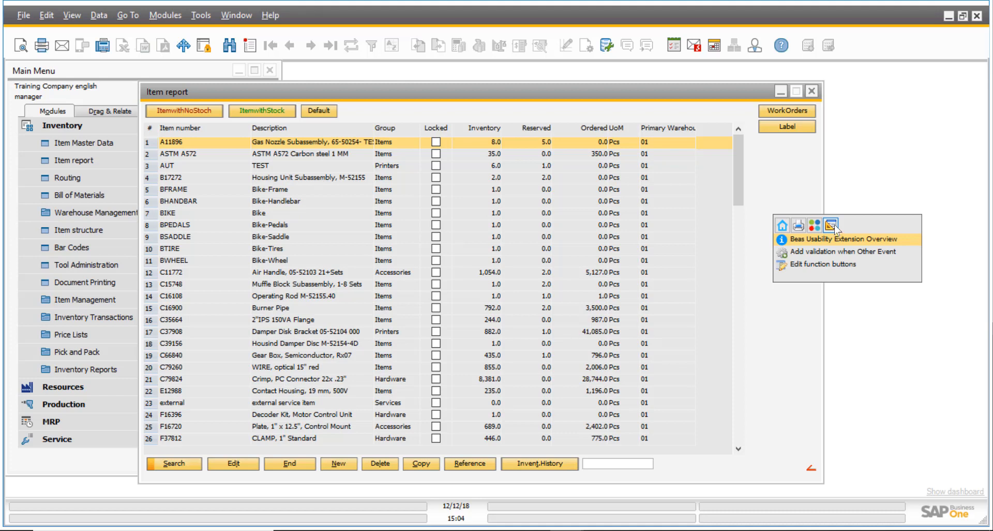
{"action": "left_click", "coordinate": [812, 265]}
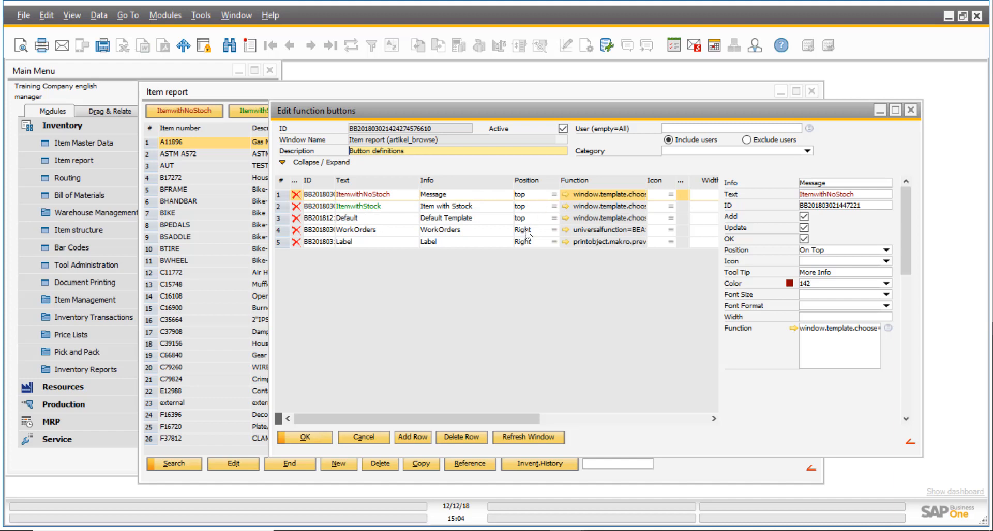
- Set the position of the ItemwithNoStoch, ItemwithStock and Default buttons to Right and refresh the Item report window
{"action": "left_click", "coordinate": [556, 194]}
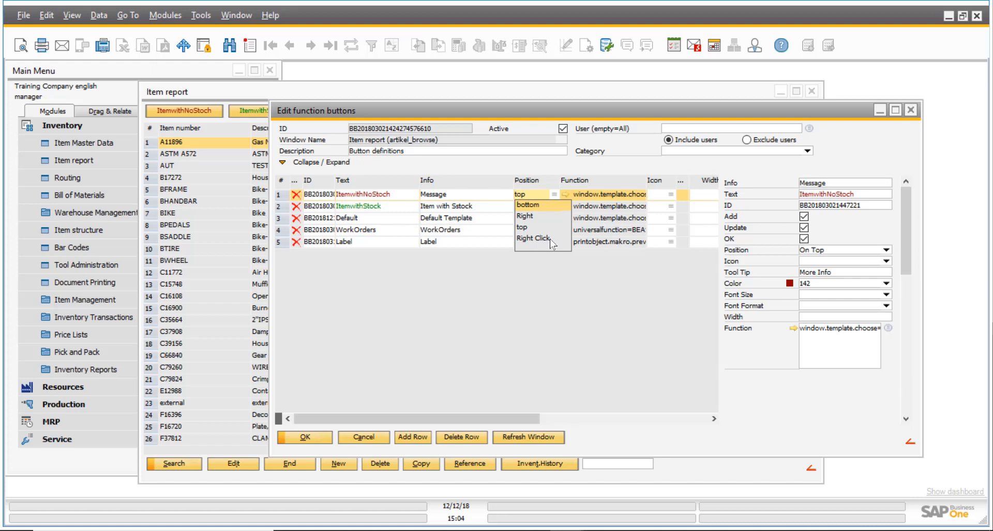
{"action": "left_click", "coordinate": [535, 215]}
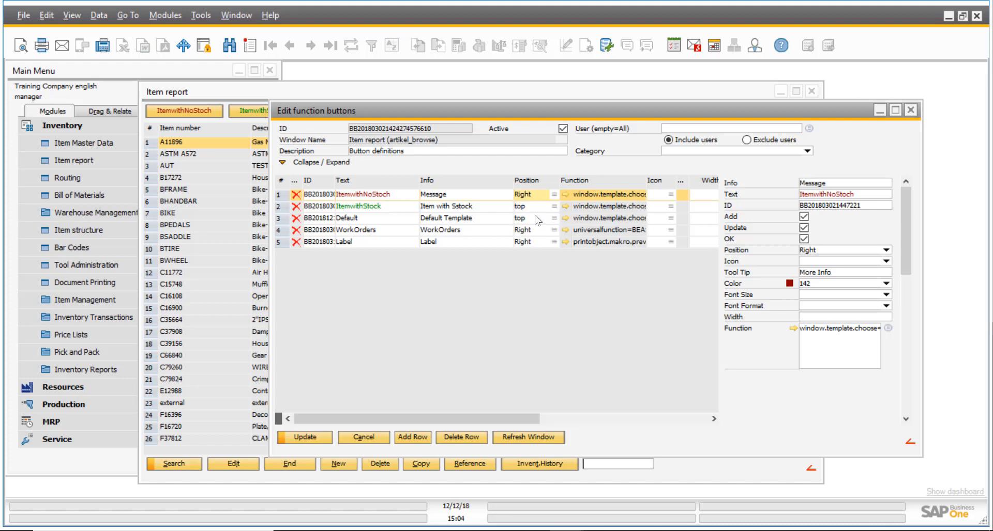
{"action": "left_click", "coordinate": [552, 206]}
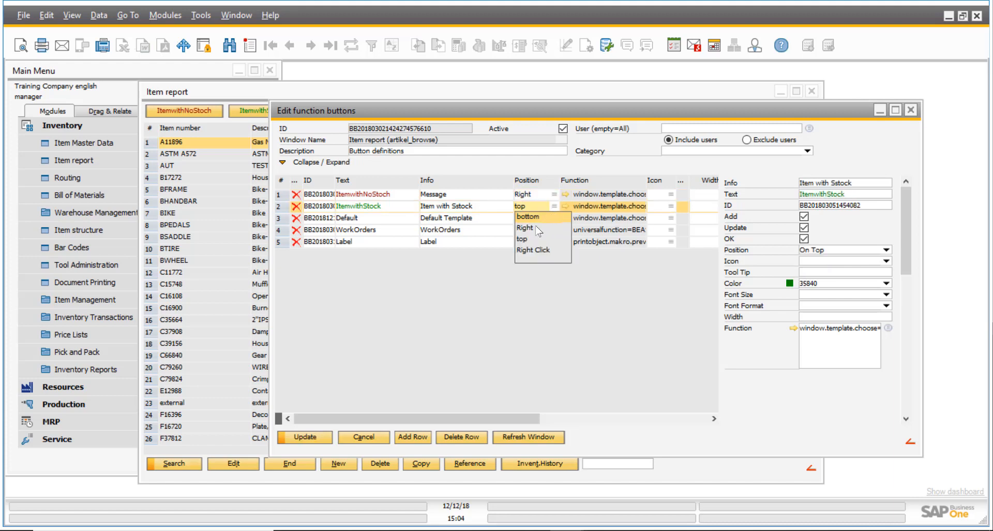
{"action": "left_click", "coordinate": [533, 228]}
{"action": "left_click", "coordinate": [553, 218]}
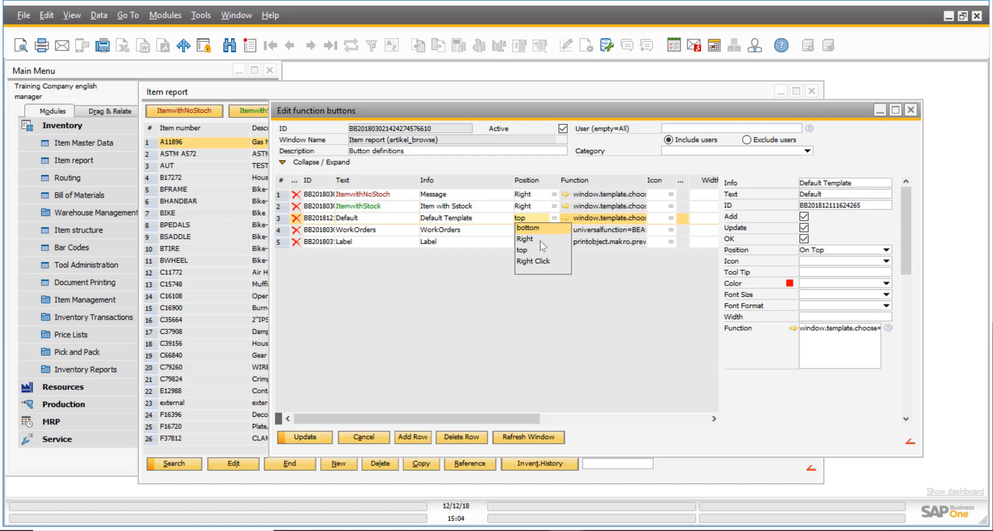
{"action": "left_click", "coordinate": [541, 242]}
{"action": "left_click_drag", "start_coordinate": [611, 107], "coordinate": [496, 243]}
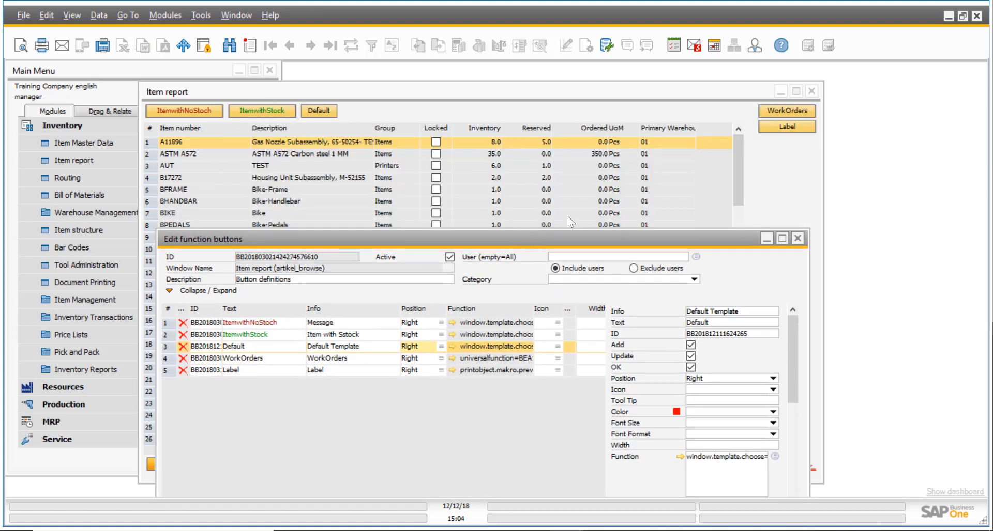
{"action": "left_click_drag", "start_coordinate": [538, 238], "coordinate": [420, 115]}
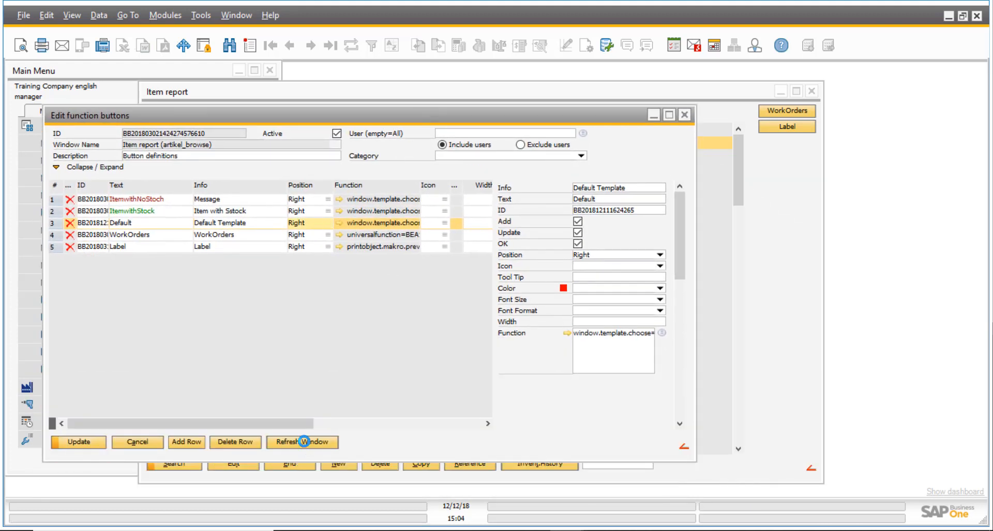
{"action": "left_click", "coordinate": [306, 443]}
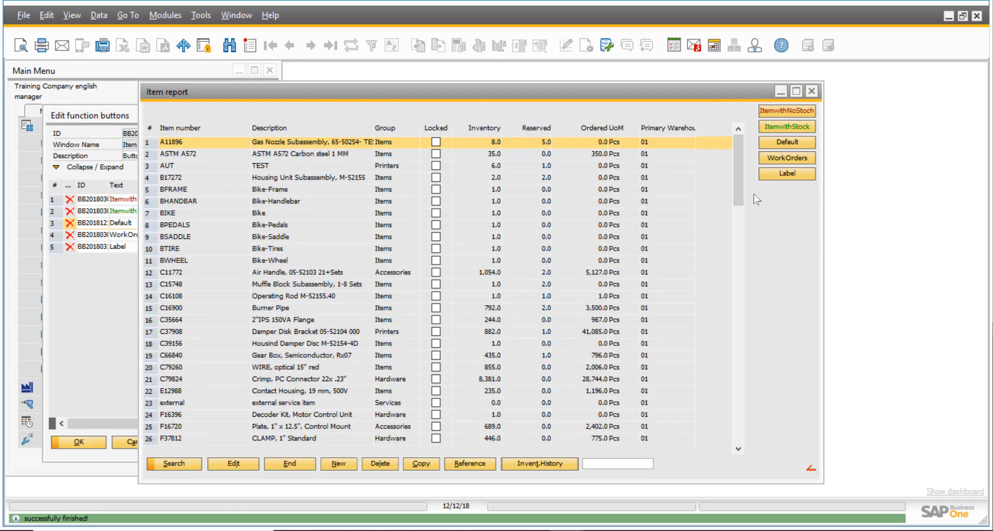
- Return to the function button definitions and view the users, personnel and groups they can be limited to, selecting none
{"action": "left_click", "coordinate": [98, 309]}
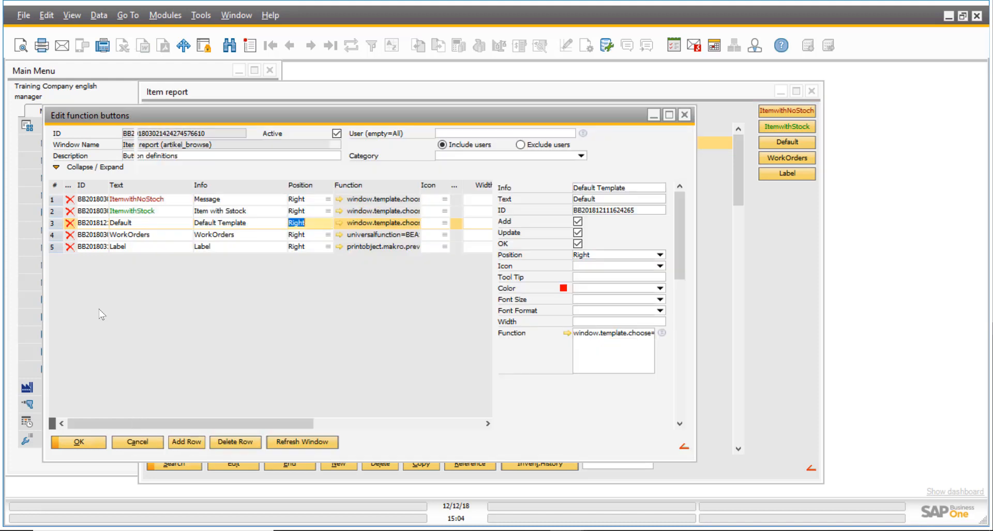
{"action": "left_click_drag", "start_coordinate": [364, 115], "coordinate": [394, 106]}
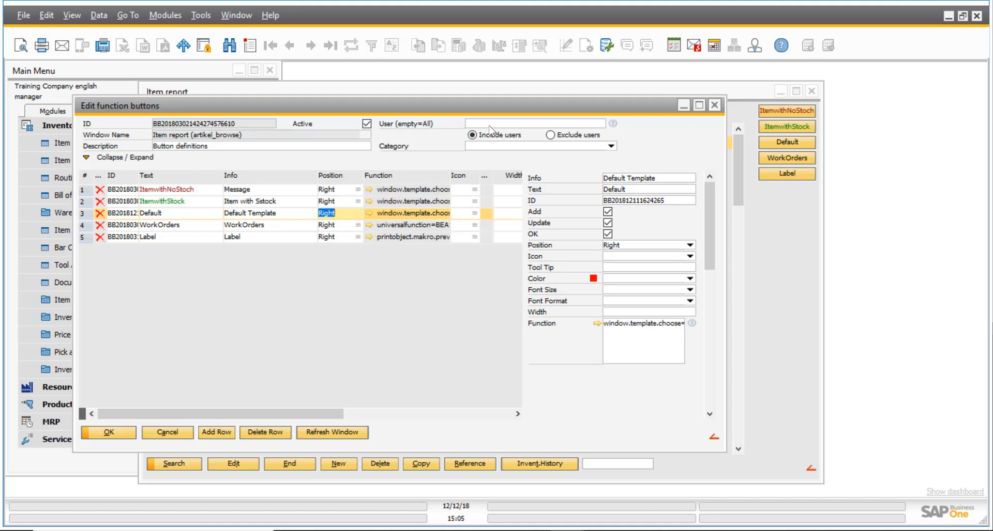
{"action": "left_click", "coordinate": [613, 122]}
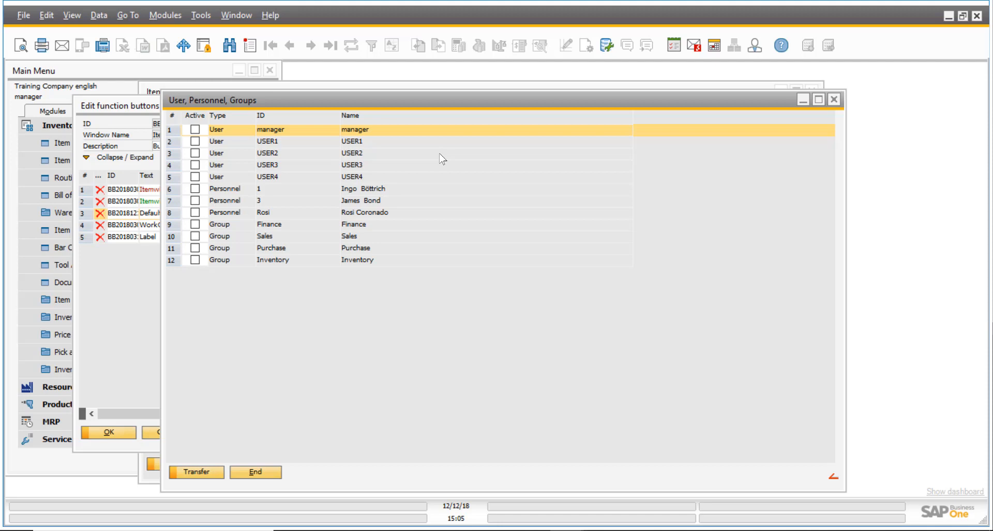
{"action": "left_click", "coordinate": [833, 99]}
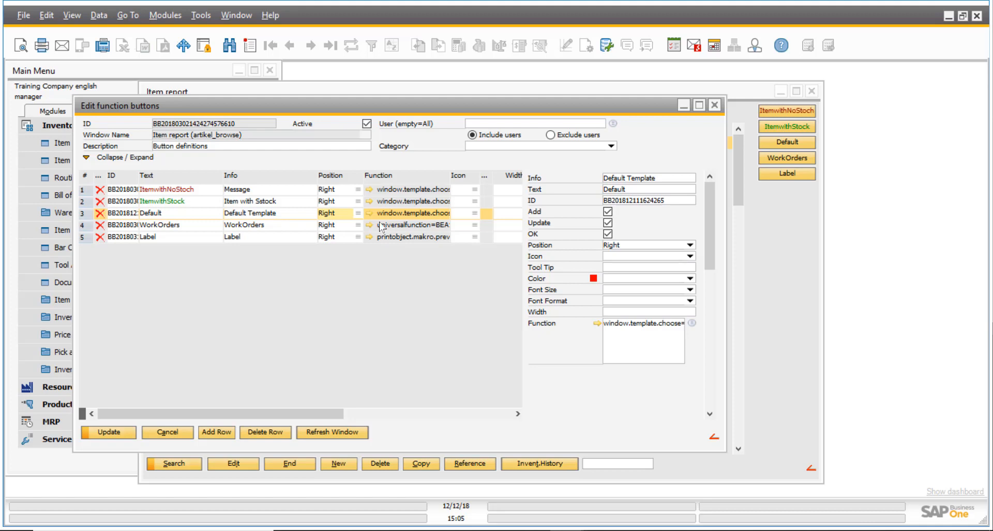
- Add a new function button row with the text "Batch" and the info "Batch"
{"action": "left_click", "coordinate": [224, 433]}
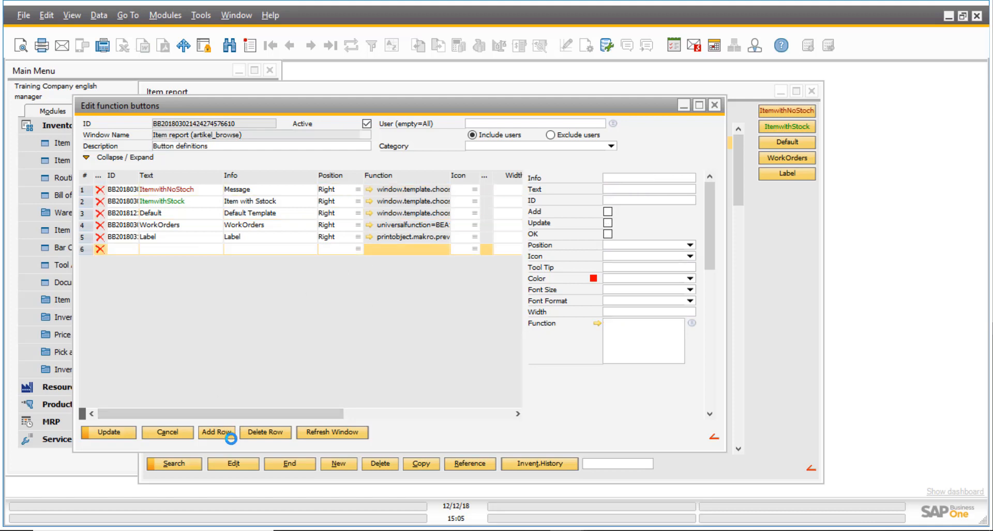
{"action": "left_click", "coordinate": [186, 249]}
{"action": "type", "text": "Batch"}
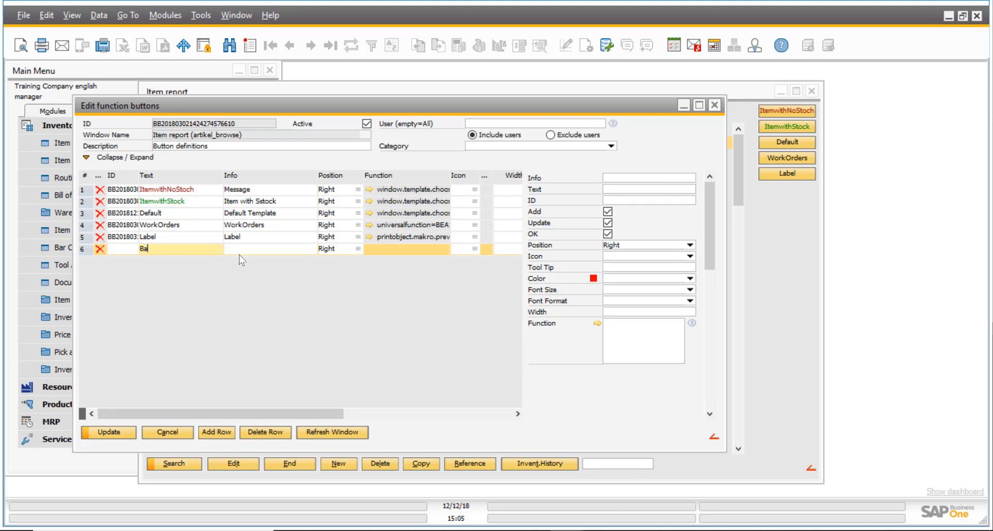
{"action": "key", "text": "Tab"}
{"action": "type", "text": "Batch"}
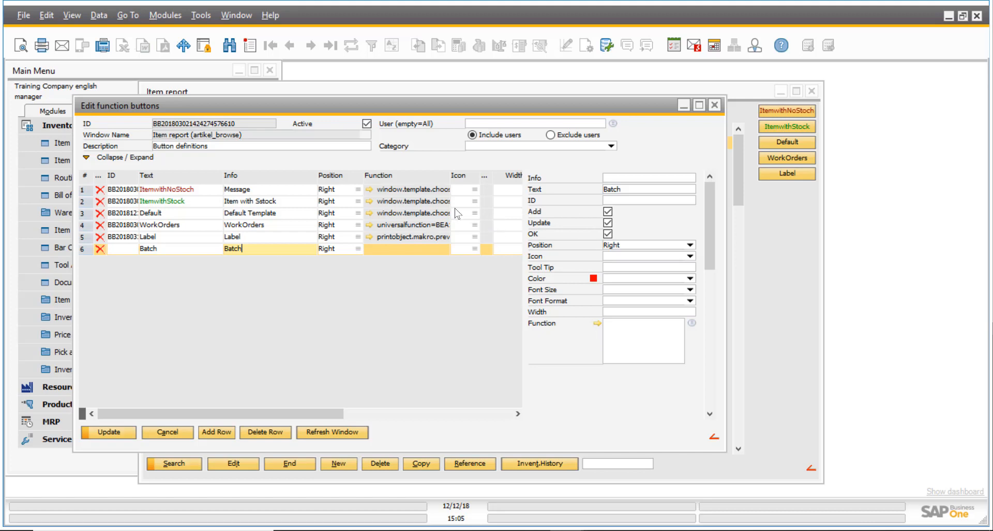
- Check the icons available for the Batch button without choosing one, and open its list of functions with a wider Type column
{"action": "left_click", "coordinate": [689, 256]}
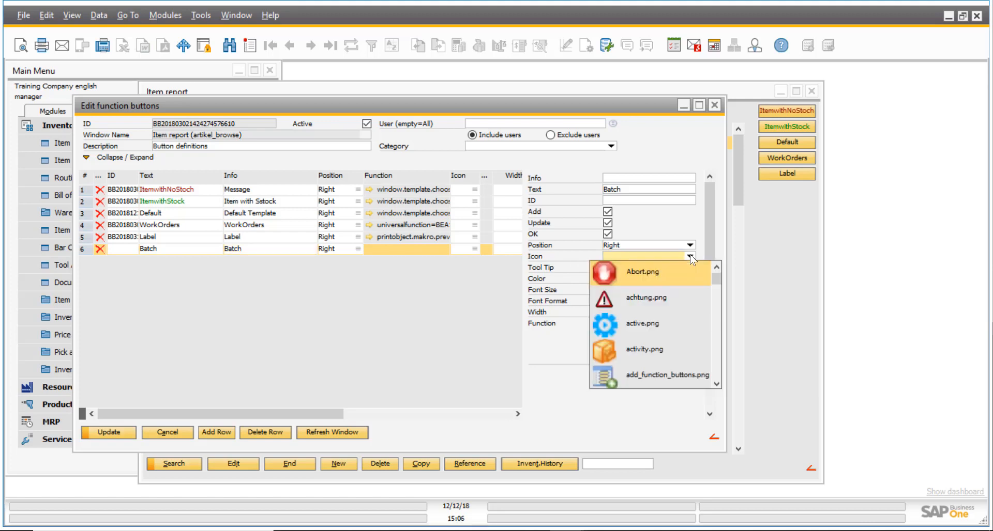
{"action": "left_click", "coordinate": [497, 265]}
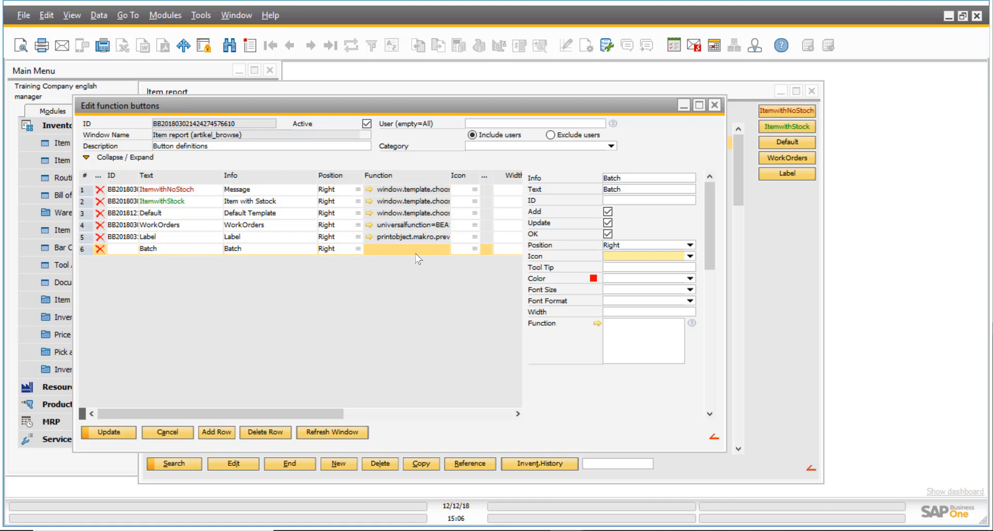
{"action": "left_click", "coordinate": [693, 325]}
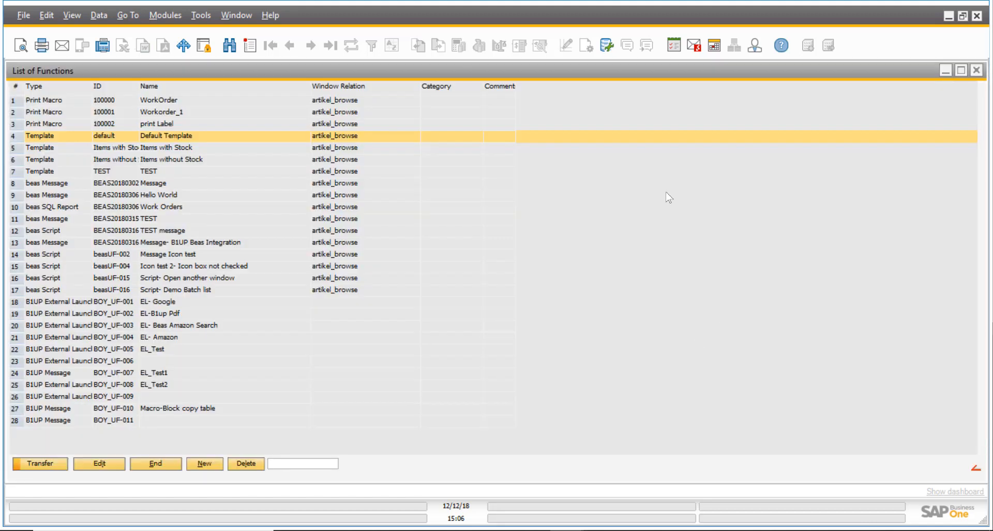
{"action": "left_click_drag", "start_coordinate": [94, 82], "coordinate": [150, 83]}
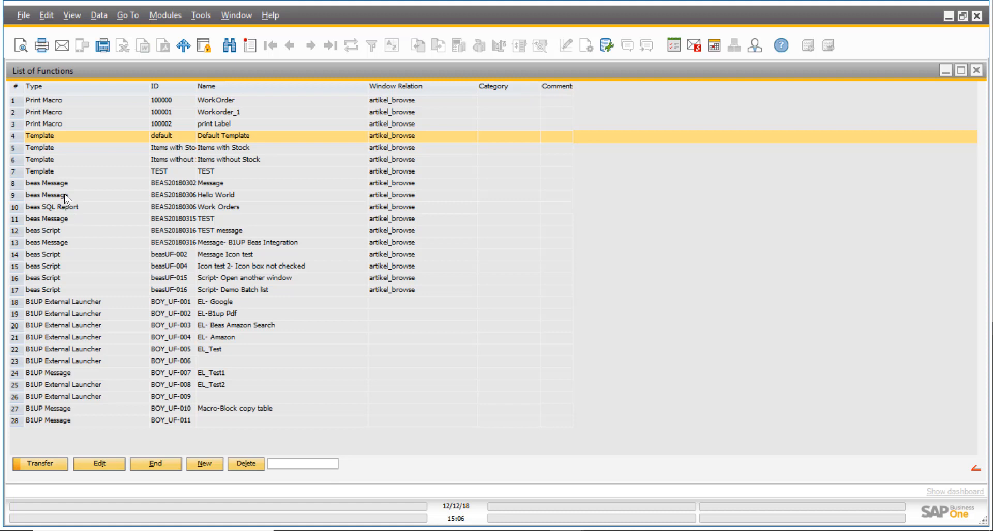
- Create a new beas universal function named "Script- Open window" with the type Script
{"action": "left_click", "coordinate": [203, 463]}
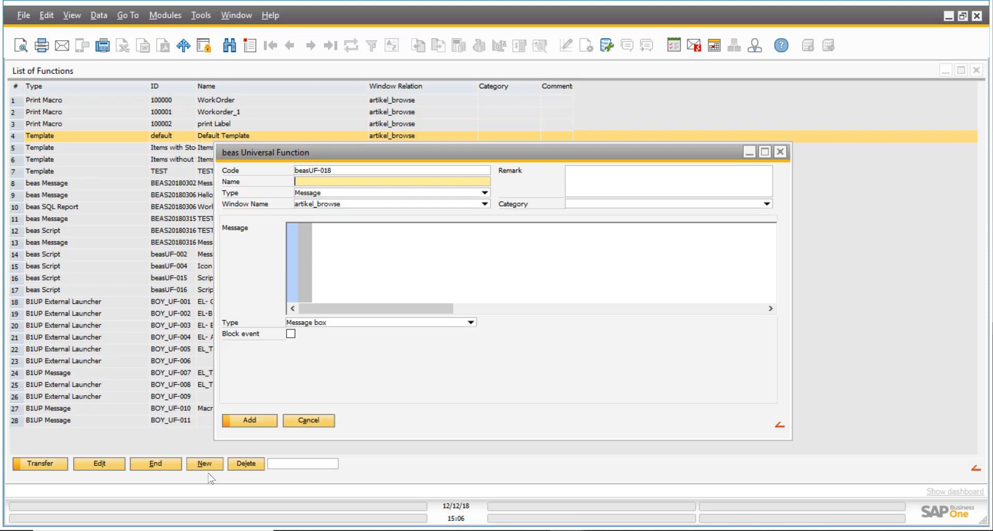
{"action": "type", "text": "Script- open it"}
{"action": "key", "text": "BackSpace"}
{"action": "key", "text": "BackSpace"}
{"action": "key", "text": "BackSpace"}
{"action": "key", "text": "BackSpace"}
{"action": "key", "text": "BackSpace"}
{"action": "key", "text": "BackSpace"}
{"action": "key", "text": "BackSpace"}
{"action": "type", "text": "Open window"}
{"action": "left_click", "coordinate": [484, 193]}
{"action": "left_click", "coordinate": [359, 213]}
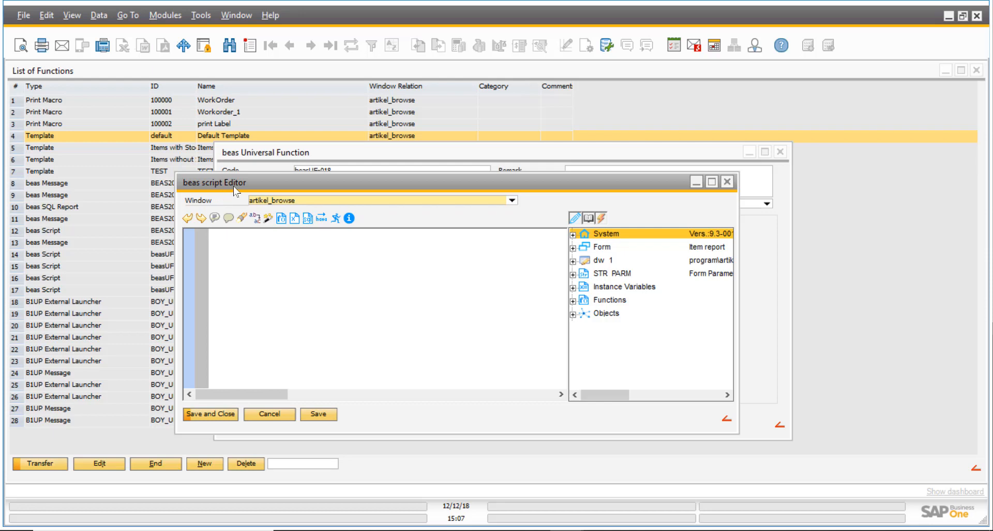
- Use the Script Assistant to generate an open window command for beas_BatchBrowse and save it as the function's script
{"action": "left_click_drag", "start_coordinate": [313, 182], "coordinate": [351, 157]}
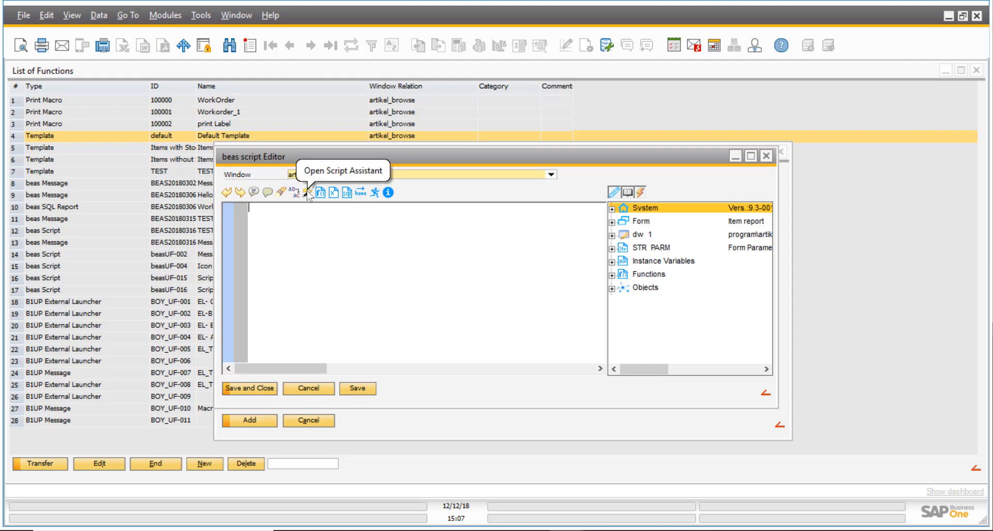
{"action": "right_click", "coordinate": [310, 243]}
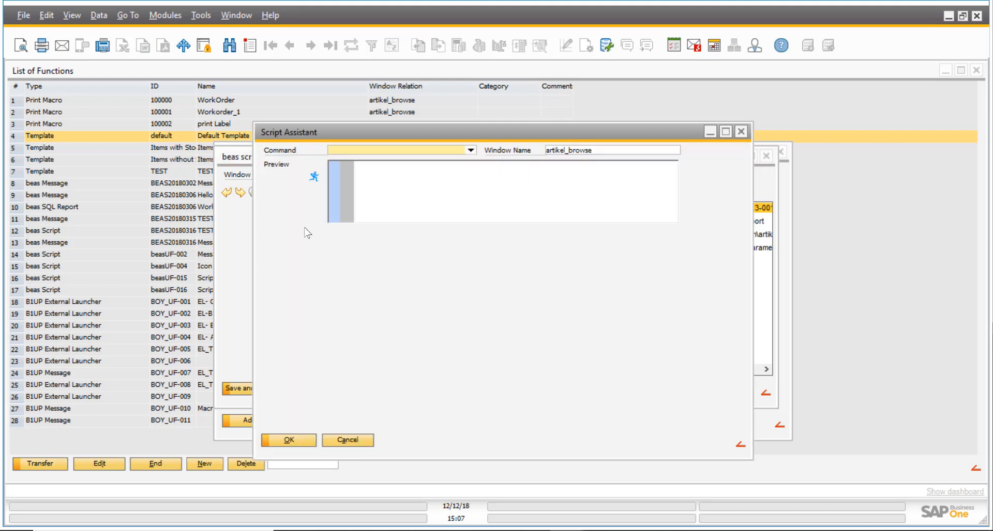
{"action": "left_click", "coordinate": [471, 151]}
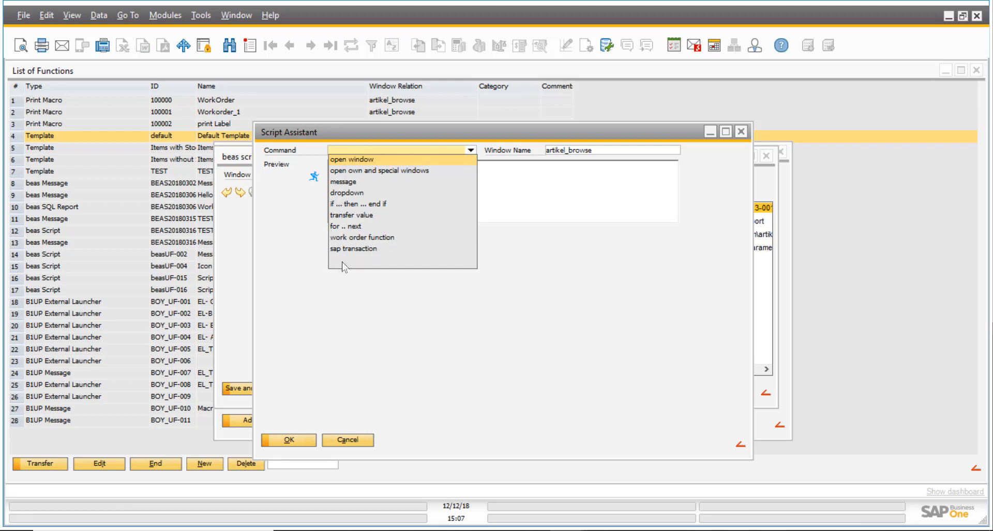
{"action": "left_click", "coordinate": [367, 160]}
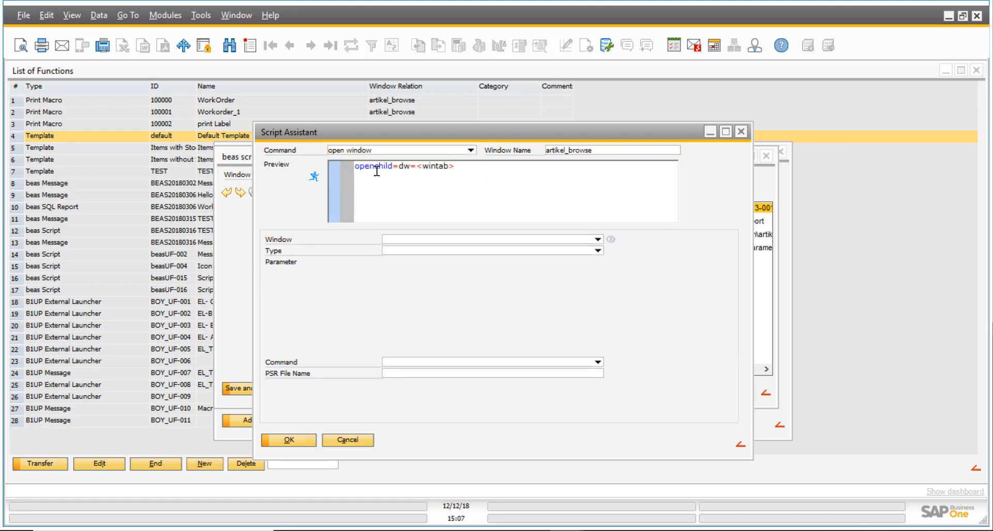
{"action": "left_click", "coordinate": [597, 239]}
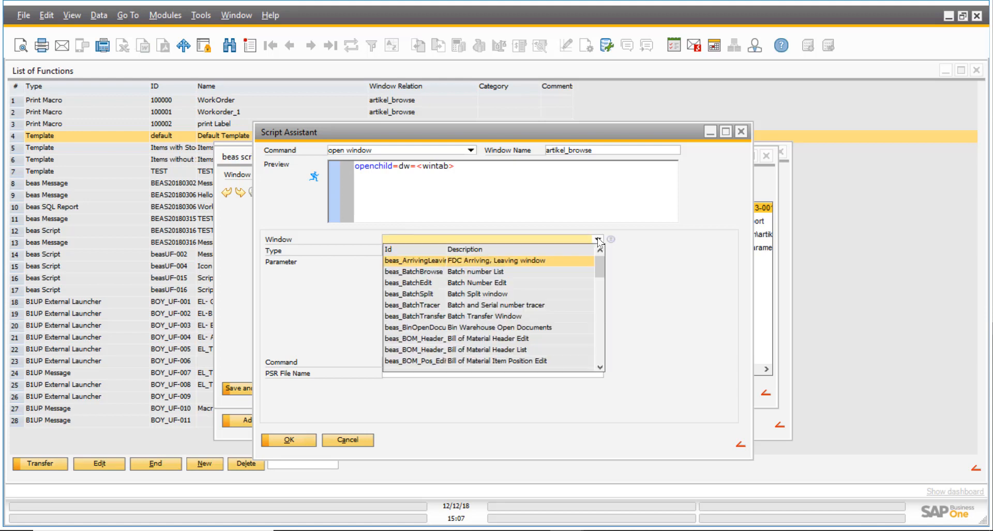
{"action": "left_click", "coordinate": [498, 273]}
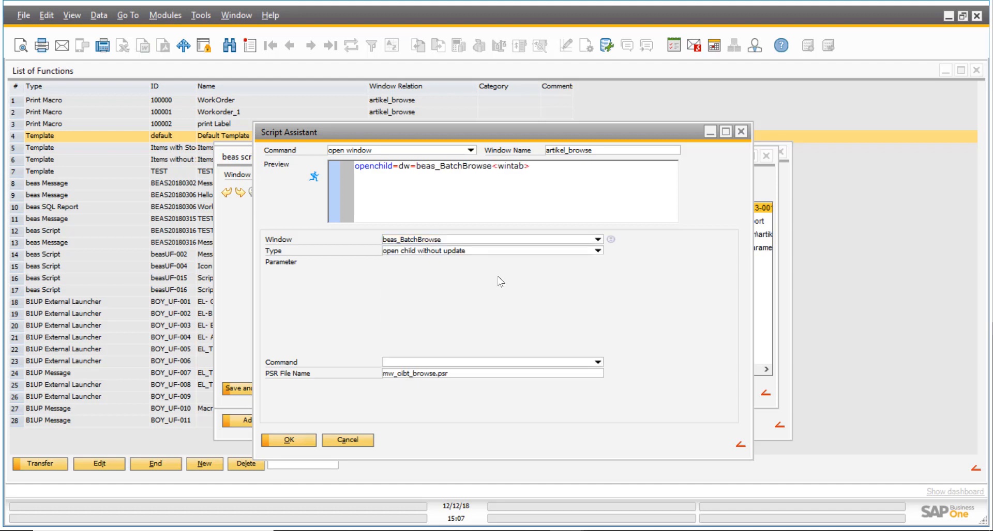
{"action": "left_click", "coordinate": [292, 440]}
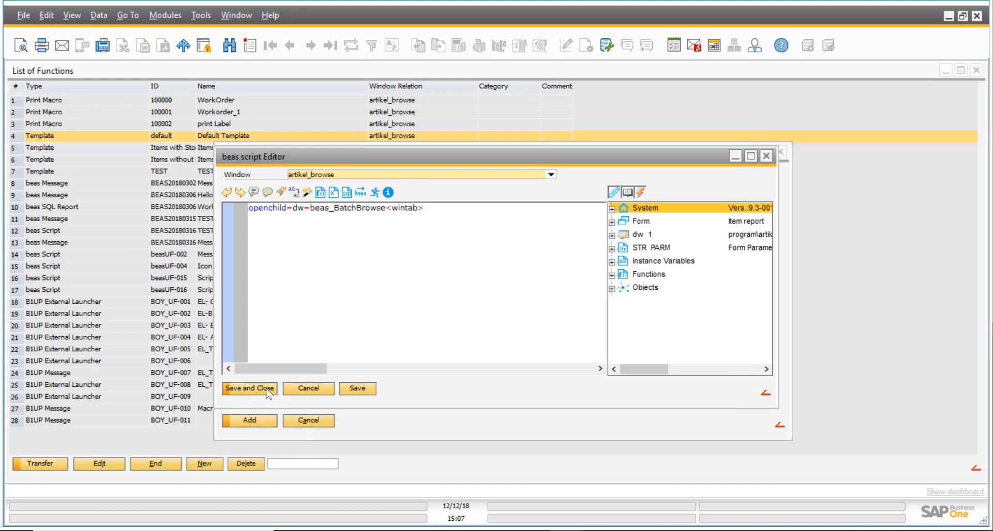
{"action": "left_click", "coordinate": [250, 388]}
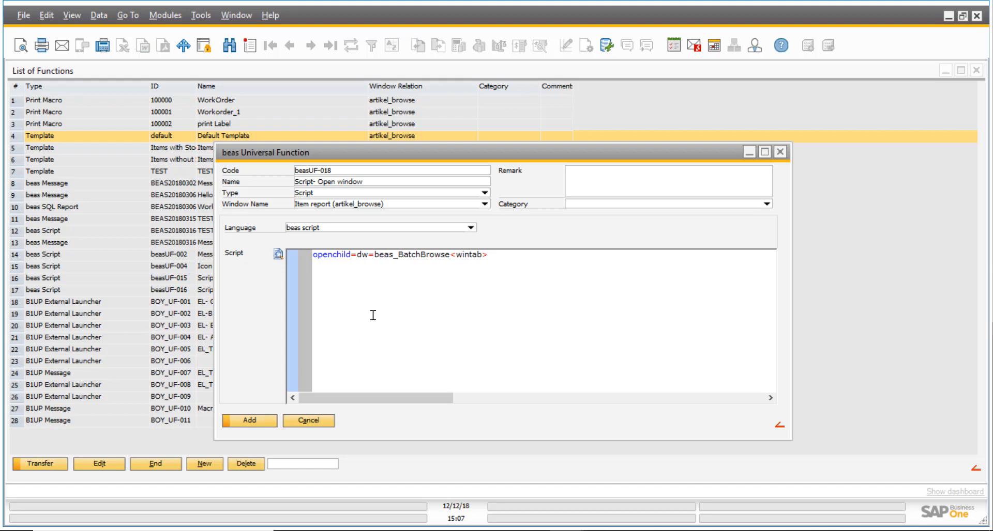
- Add the "Script- Open window" universal function and assign it to the Batch button
{"action": "left_click", "coordinate": [267, 425]}
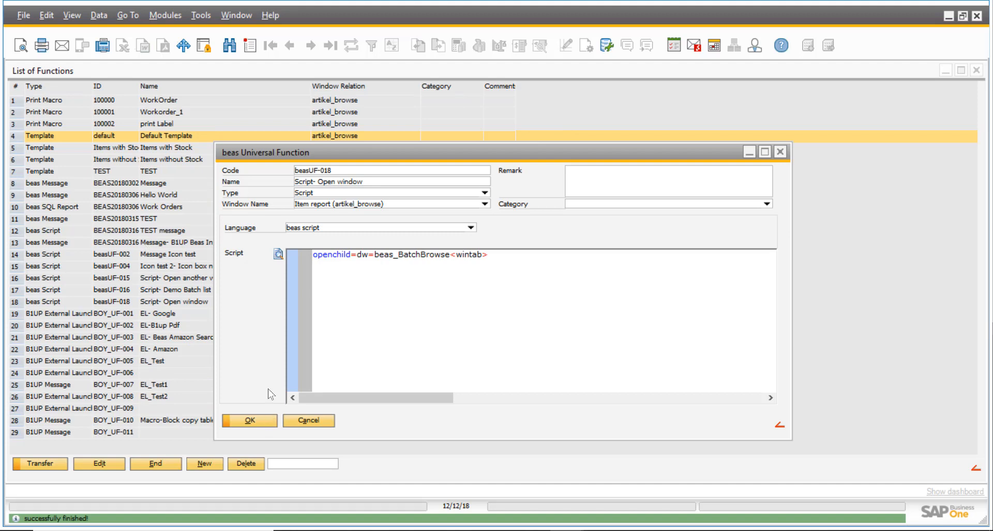
{"action": "left_click", "coordinate": [250, 421]}
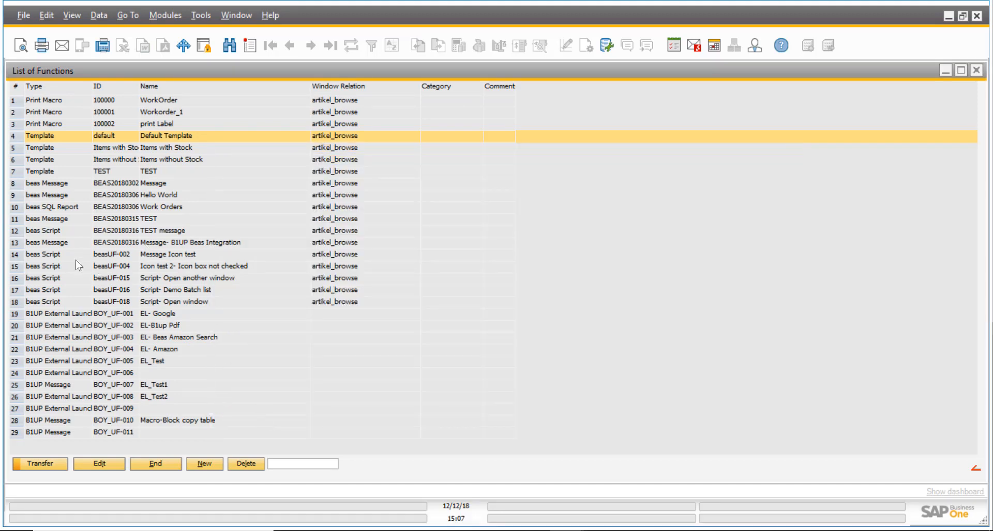
{"action": "left_click", "coordinate": [184, 303]}
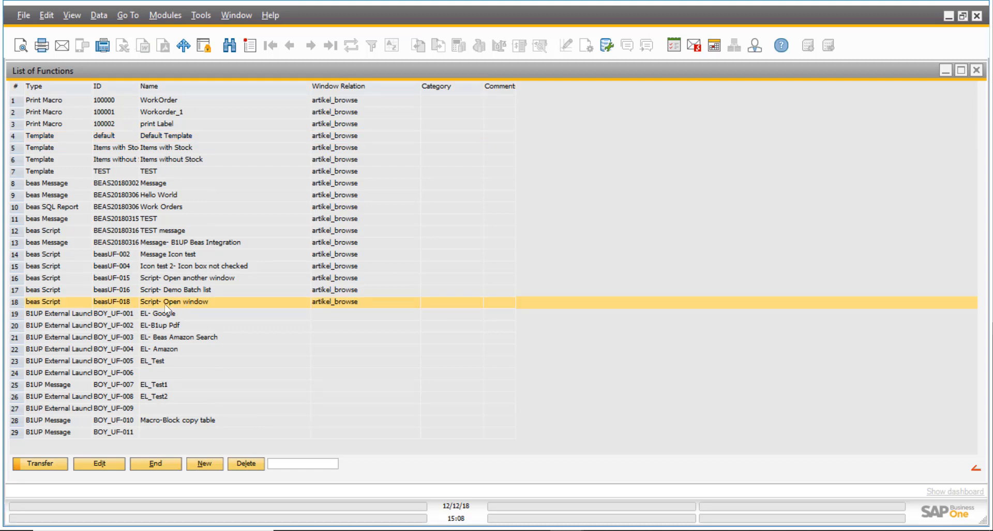
{"action": "left_click", "coordinate": [52, 467]}
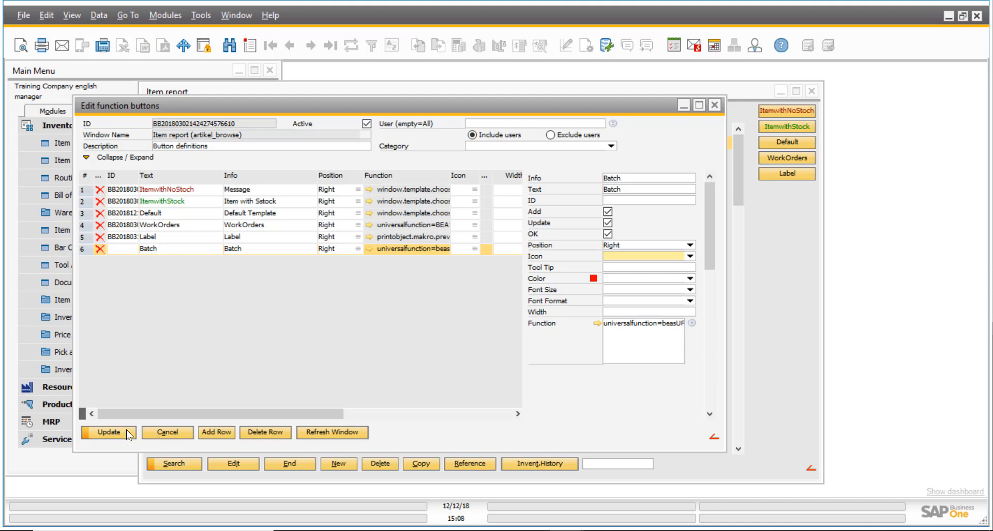
- Save the Batch button definition and refresh the Item report window
{"action": "left_click", "coordinate": [344, 432]}
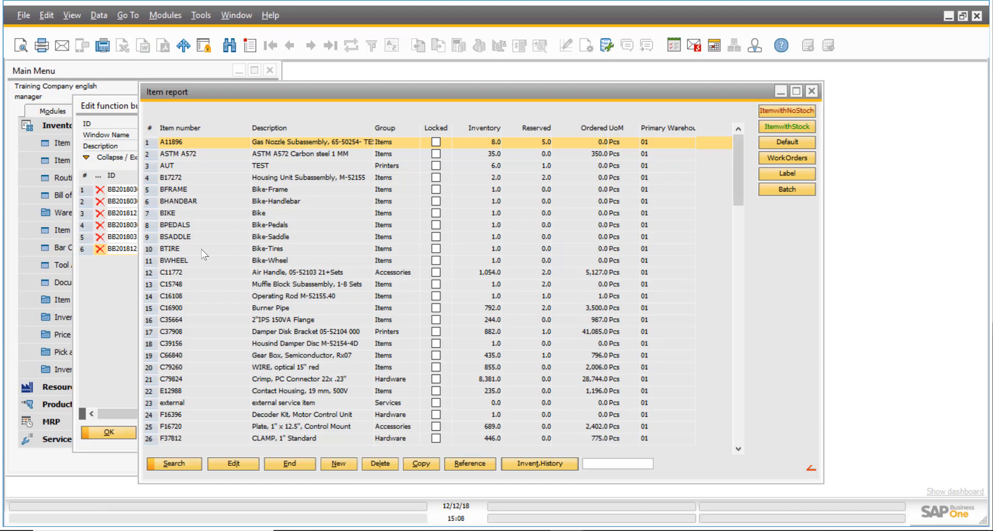
{"action": "left_click", "coordinate": [109, 282]}
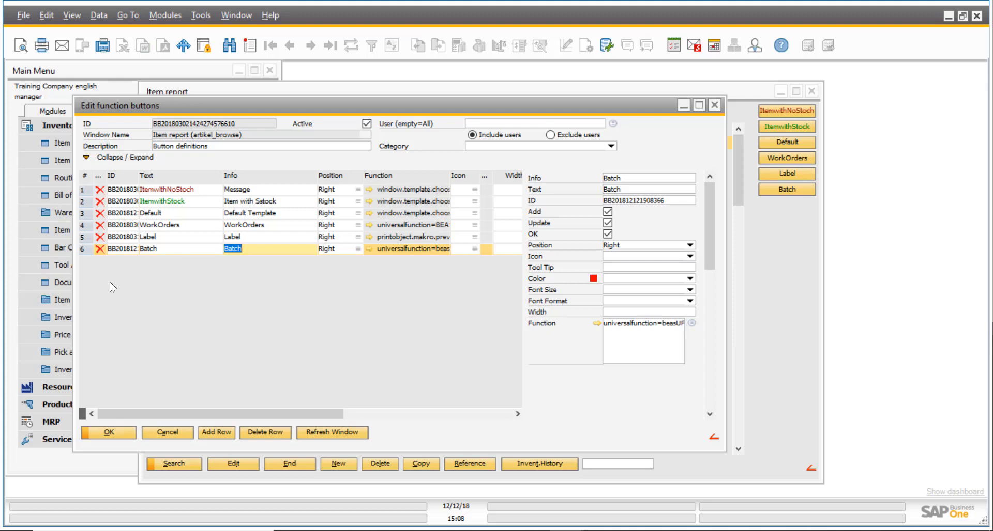
{"action": "left_click", "coordinate": [786, 237]}
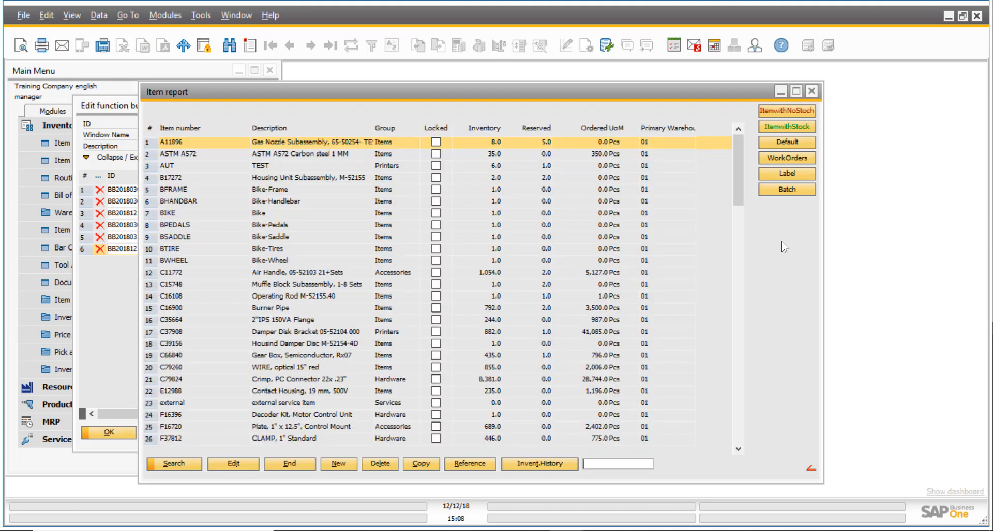
- Test the Batch button on the Item report, close the batch list and close the function button definitions
{"action": "left_click", "coordinate": [795, 189]}
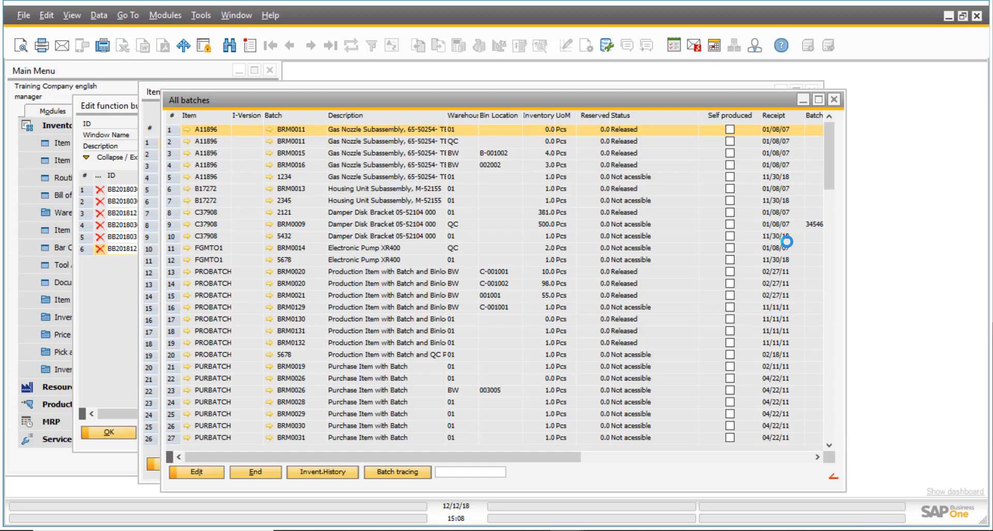
{"action": "left_click", "coordinate": [835, 98]}
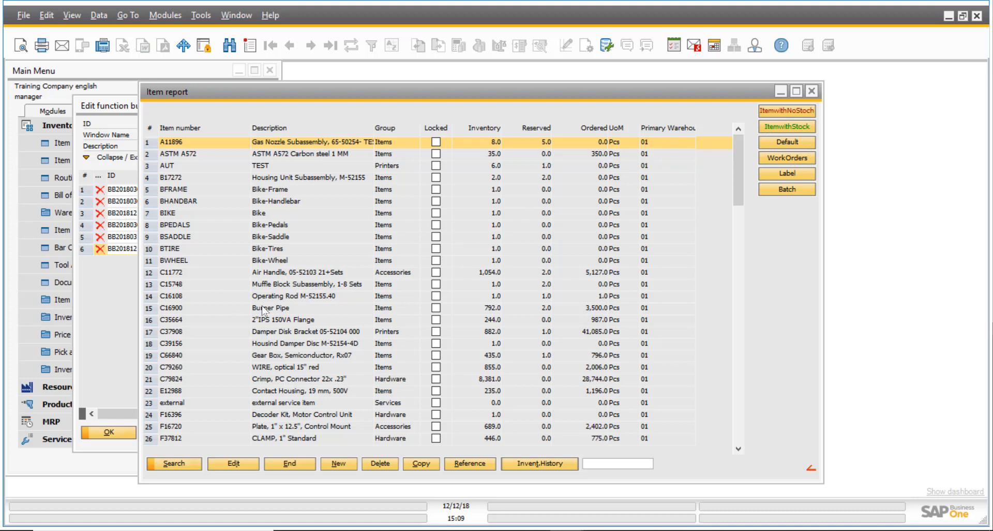
{"action": "left_click", "coordinate": [109, 293]}
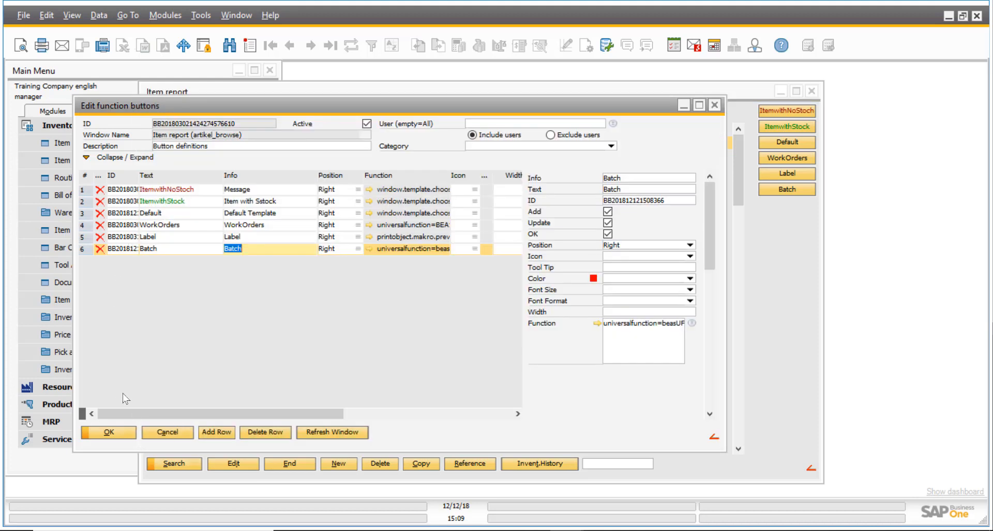
{"action": "left_click", "coordinate": [117, 433]}
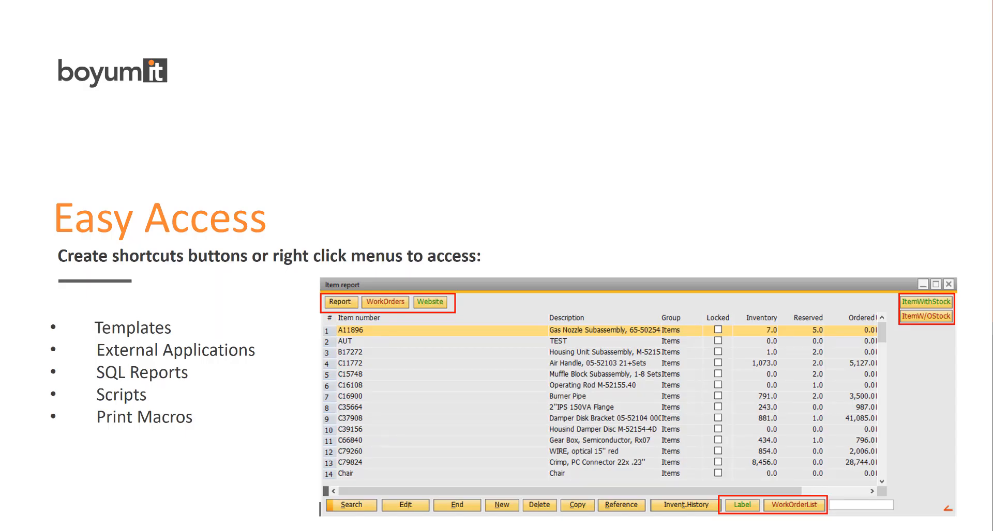
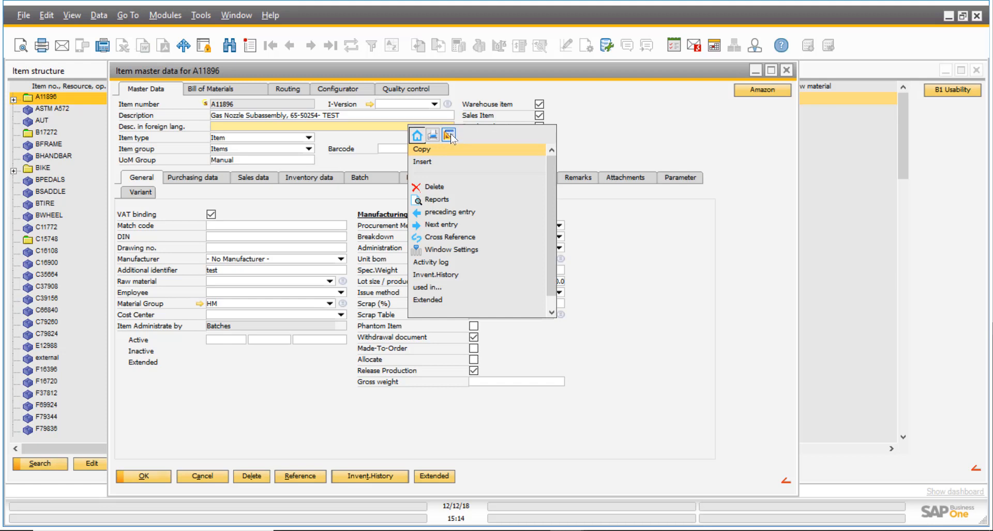
- Hide the "Desc. in foreign lang." field in the item master data window of A11896 and return to that window
{"action": "left_click", "coordinate": [449, 135]}
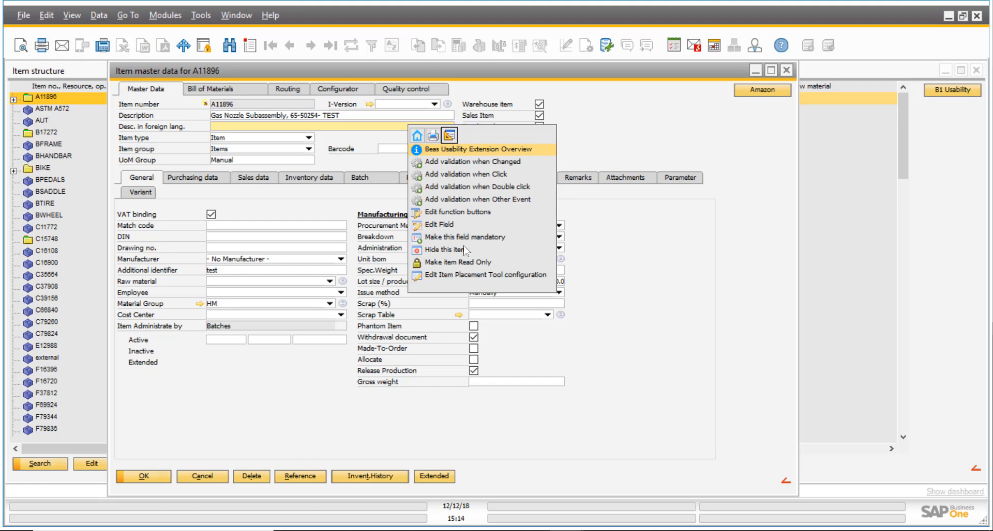
{"action": "left_click", "coordinate": [451, 250]}
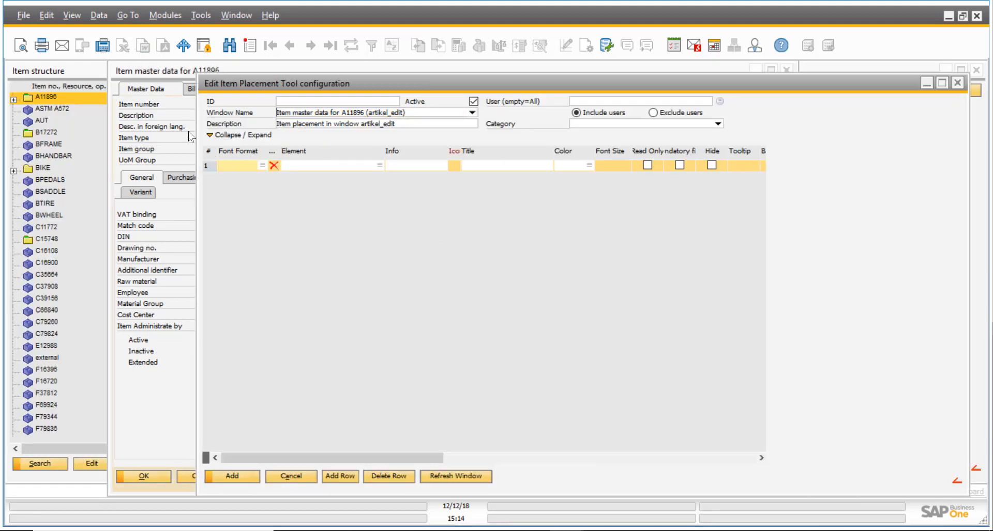
{"action": "left_click_drag", "start_coordinate": [407, 82], "coordinate": [482, 79]}
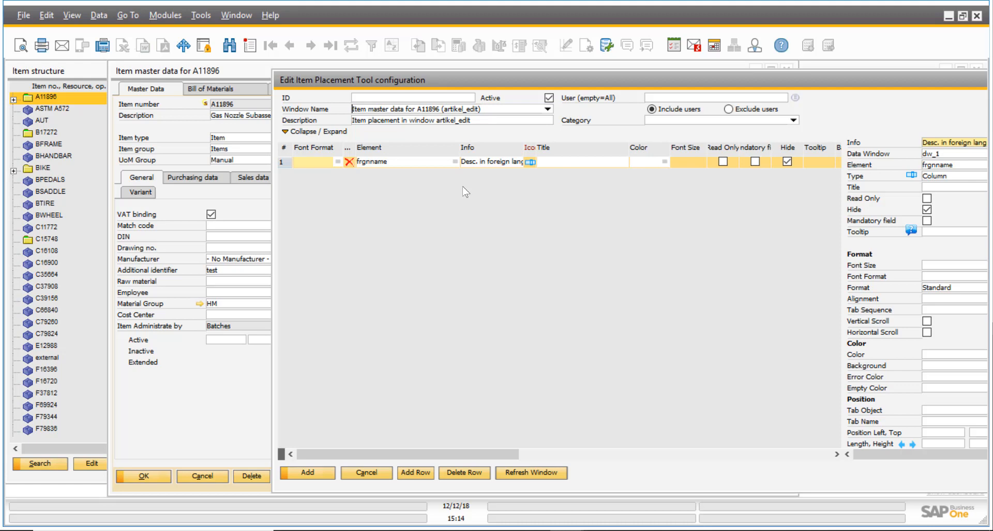
{"action": "left_click", "coordinate": [253, 212]}
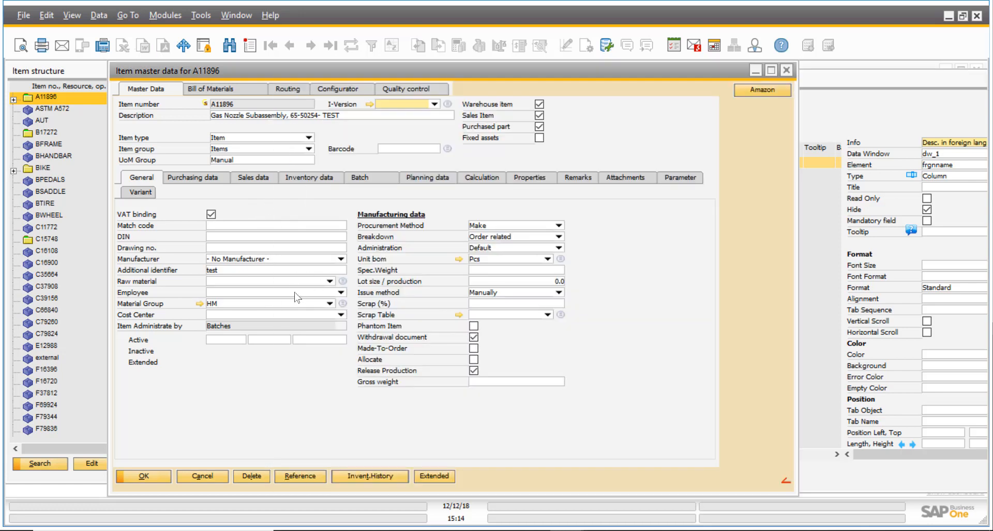
- Make the Spec.Weight field read-only, save the item placement configuration and refresh the item master data window
{"action": "right_click", "coordinate": [544, 273]}
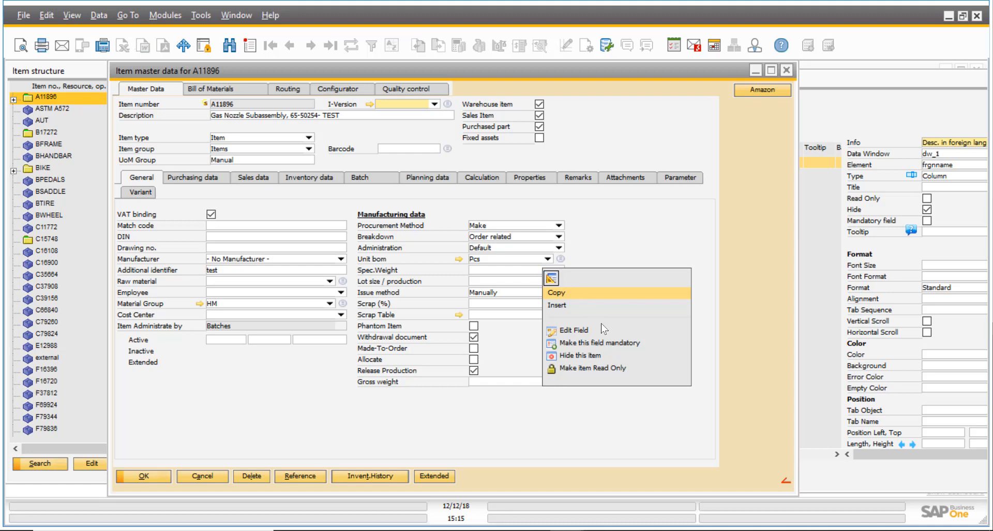
{"action": "left_click", "coordinate": [603, 368]}
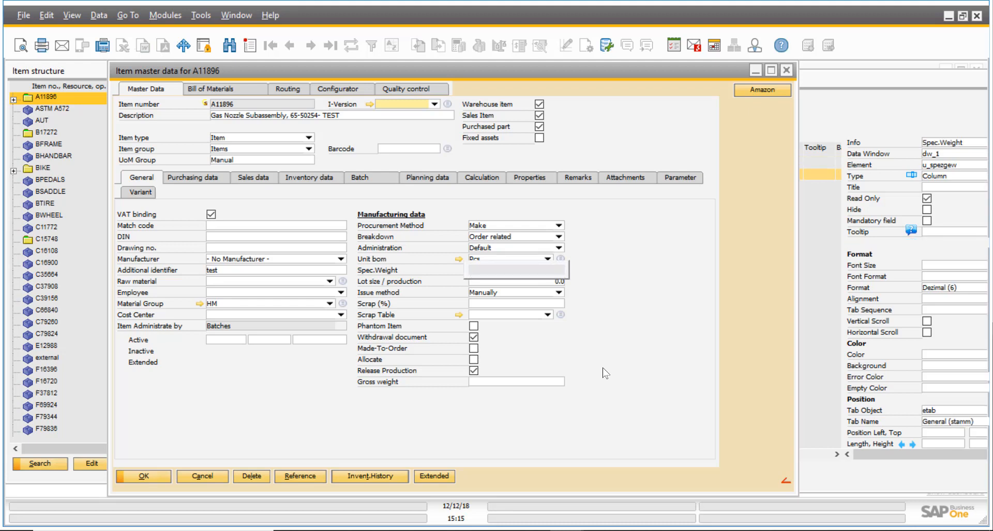
{"action": "left_click", "coordinate": [859, 111]}
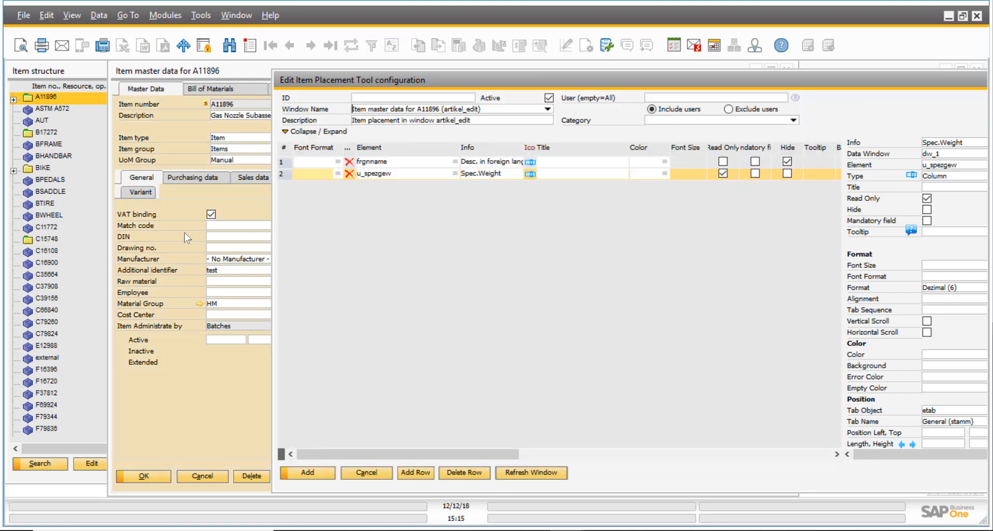
{"action": "left_click", "coordinate": [536, 476]}
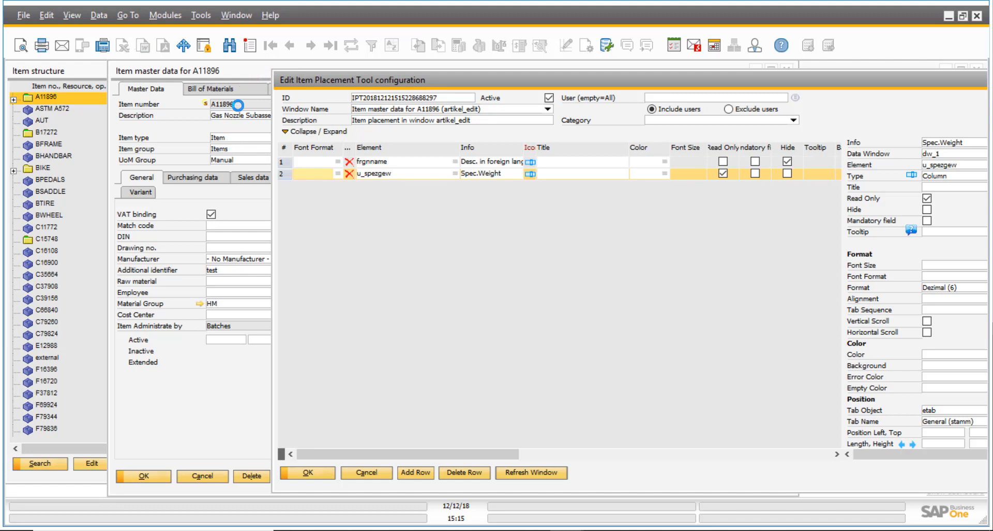
{"action": "left_click", "coordinate": [188, 130]}
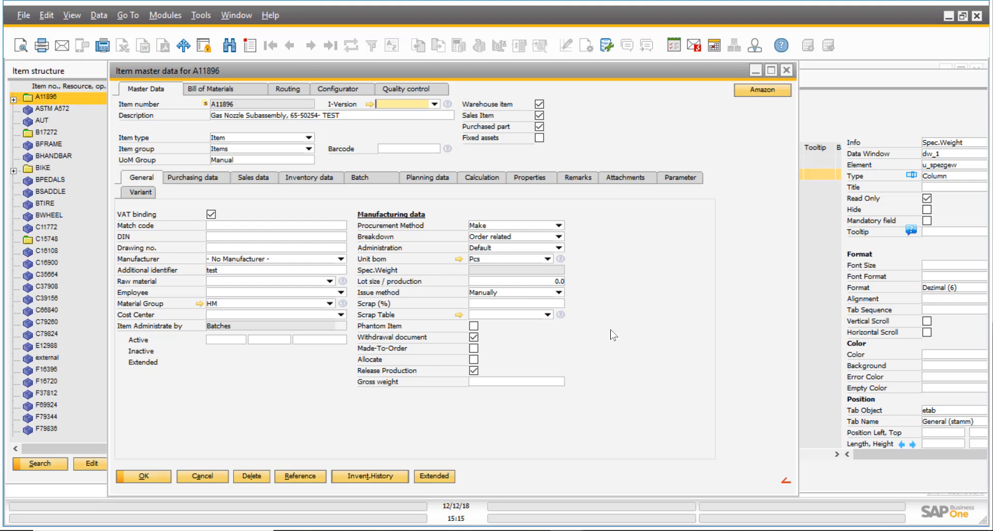
- Make the Gross weight field mandatory and refresh the item master data window of A11896
{"action": "right_click", "coordinate": [546, 382]}
{"action": "left_click", "coordinate": [543, 383]}
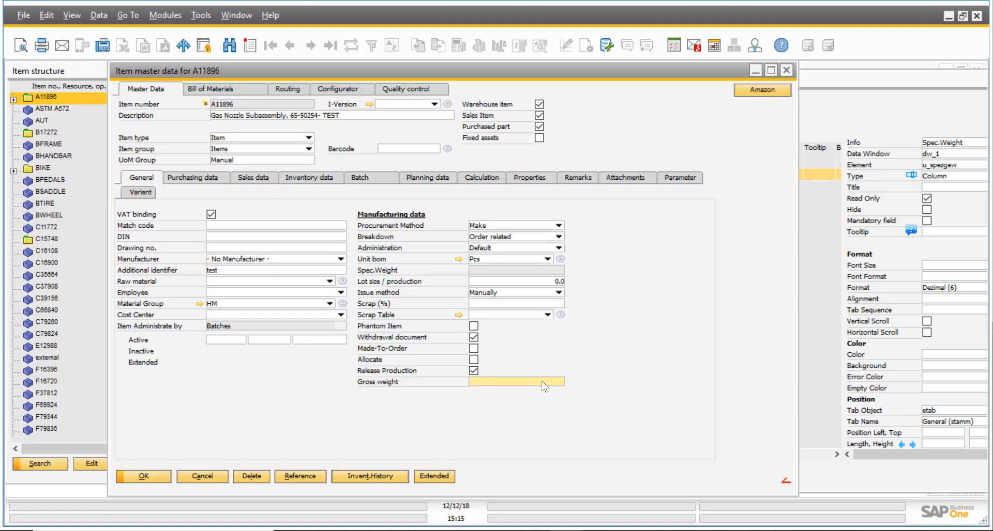
{"action": "right_click", "coordinate": [540, 382]}
{"action": "left_click", "coordinate": [582, 197]}
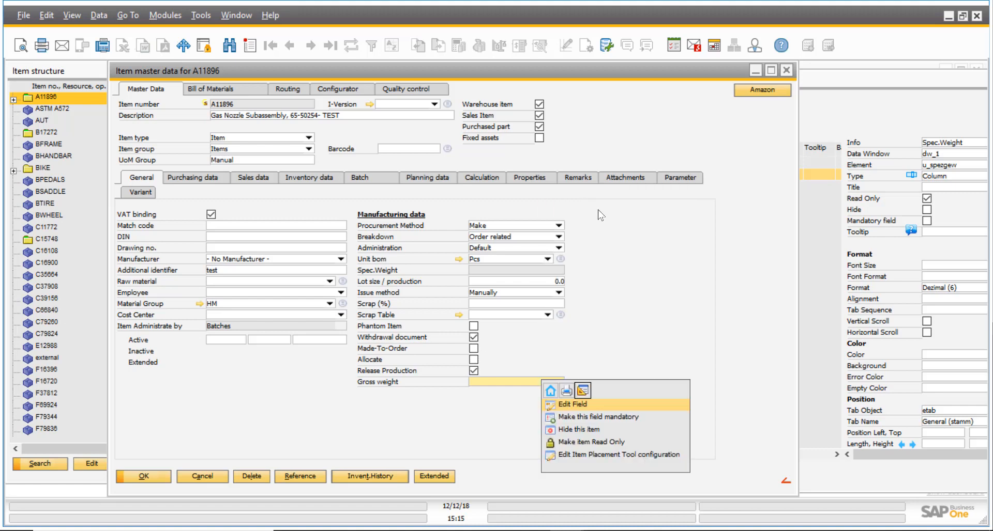
{"action": "left_click", "coordinate": [621, 417]}
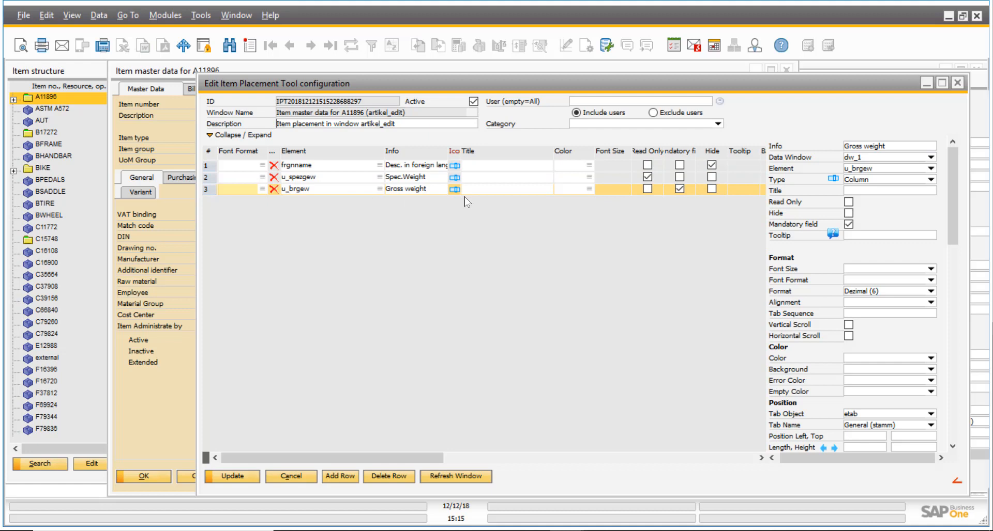
{"action": "left_click_drag", "start_coordinate": [429, 80], "coordinate": [541, 79]}
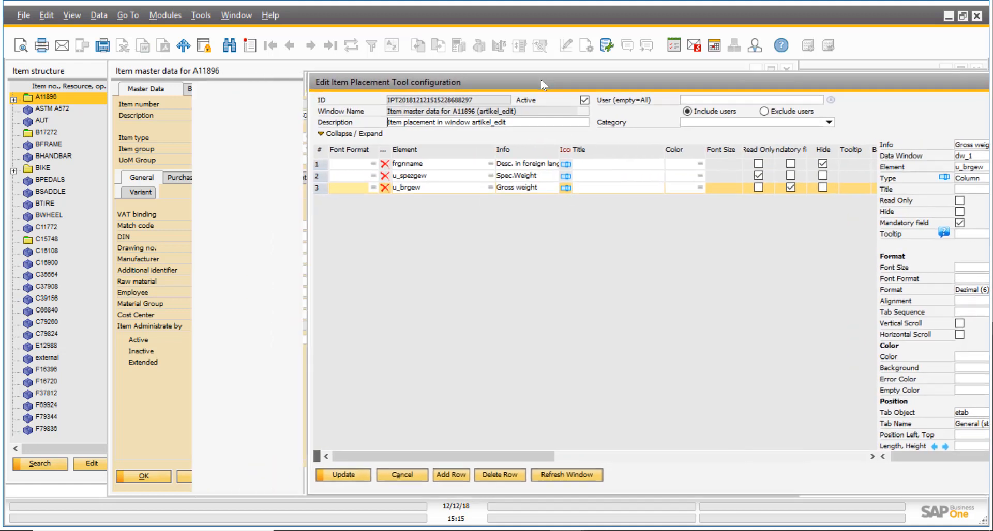
{"action": "left_click", "coordinate": [588, 473]}
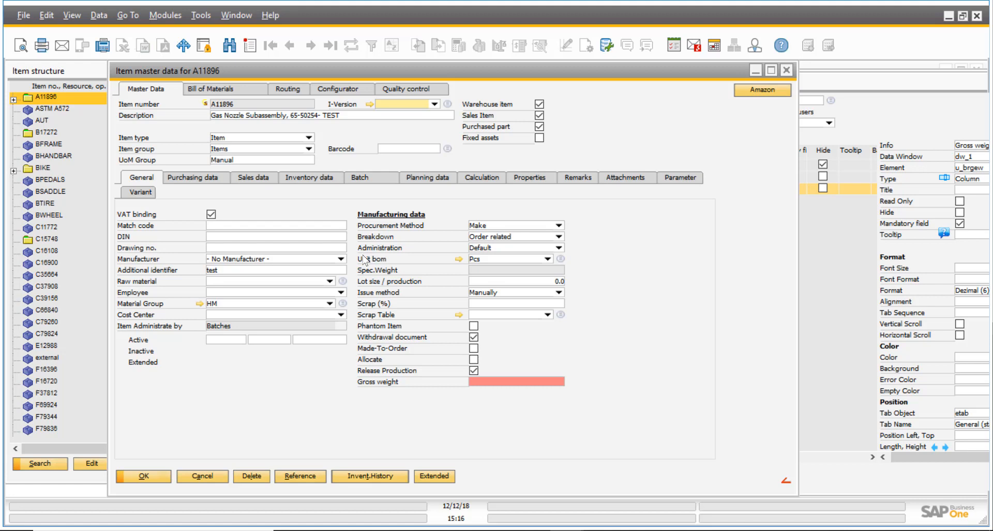
- Relocate Match code and DIN below the Extended row and Drawing no. below Gross weight, then check their new entries in the item placement configuration
{"action": "left_click", "coordinate": [824, 259]}
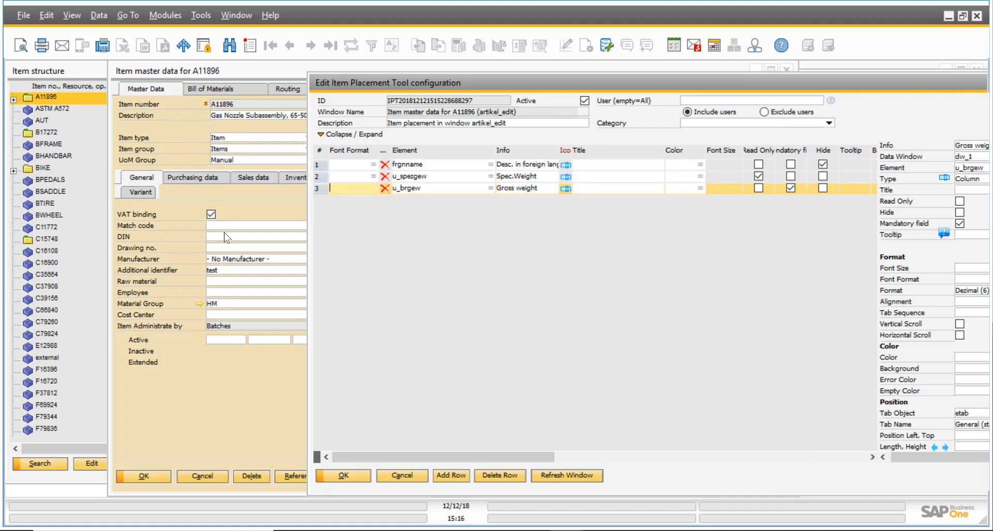
{"action": "left_click", "coordinate": [254, 228]}
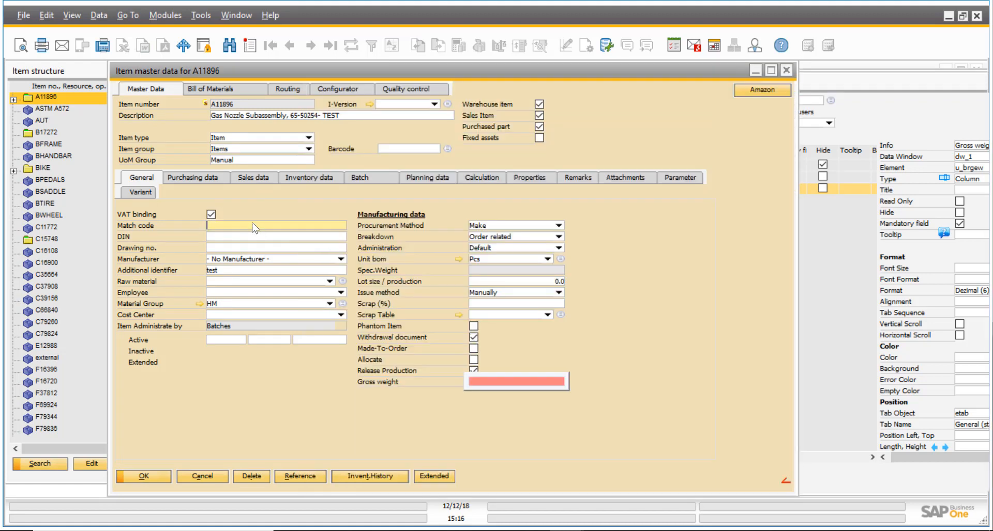
{"action": "left_click_drag", "start_coordinate": [254, 382], "coordinate": [254, 390]}
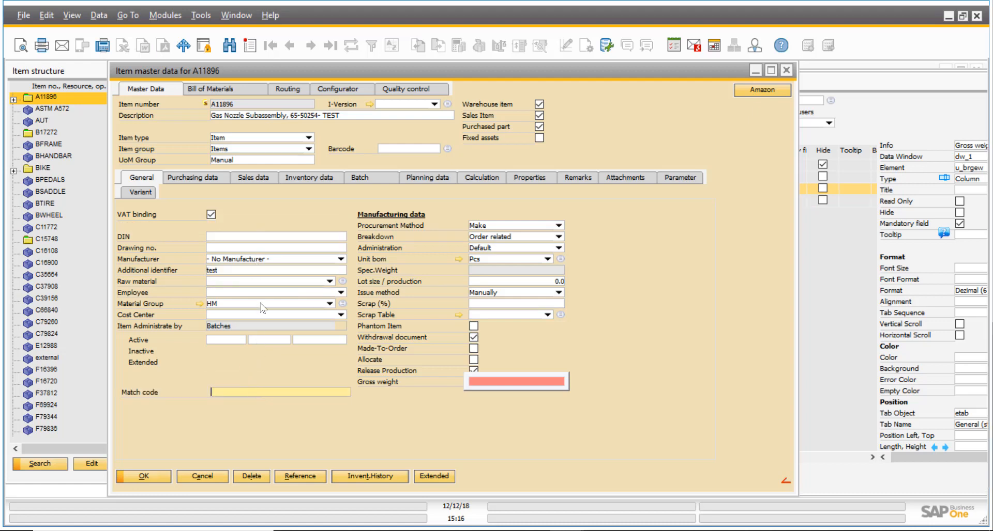
{"action": "left_click_drag", "start_coordinate": [274, 238], "coordinate": [279, 413]}
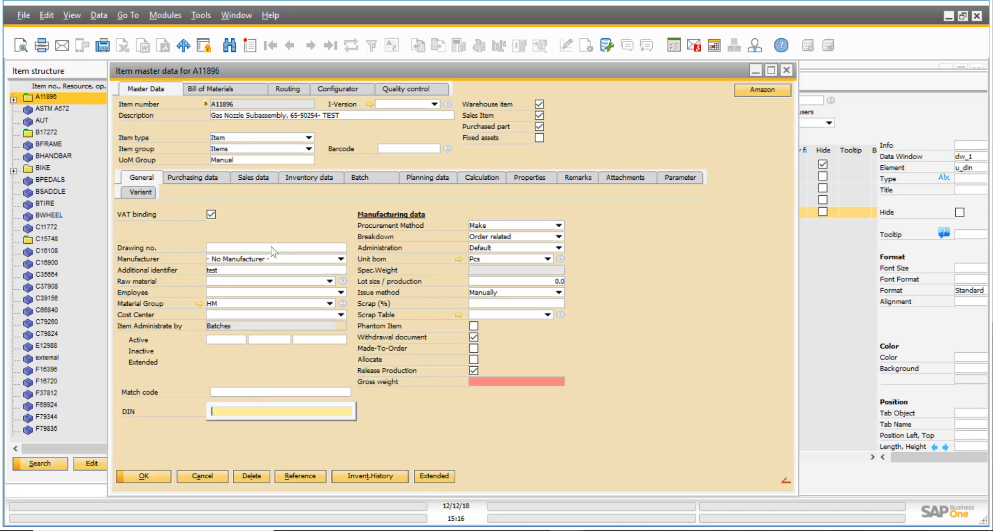
{"action": "left_click_drag", "start_coordinate": [593, 422], "coordinate": [653, 415]}
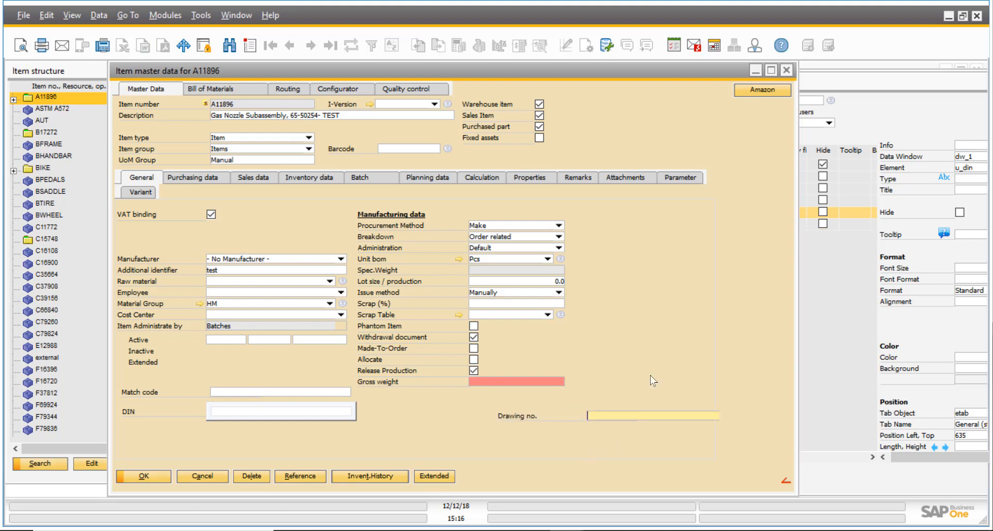
{"action": "left_click", "coordinate": [897, 118]}
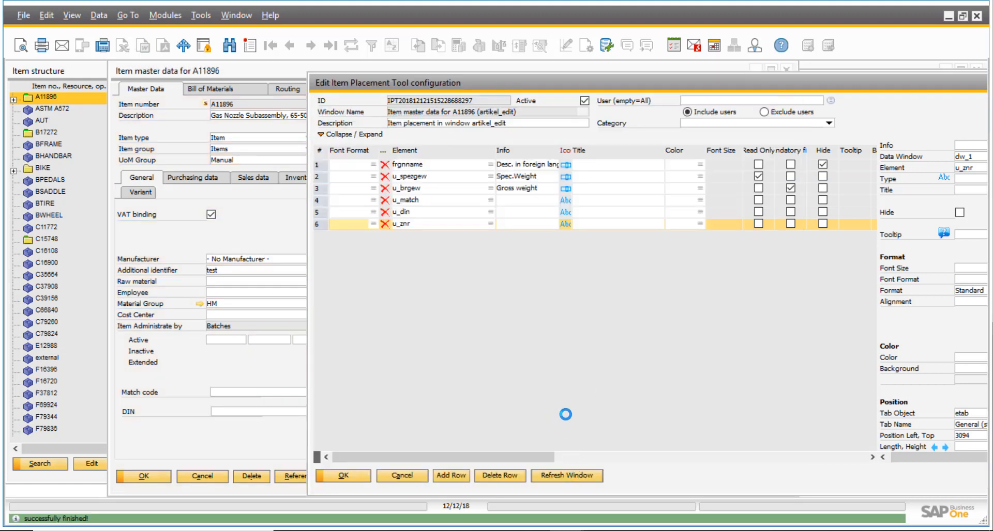
{"action": "left_click", "coordinate": [257, 374]}
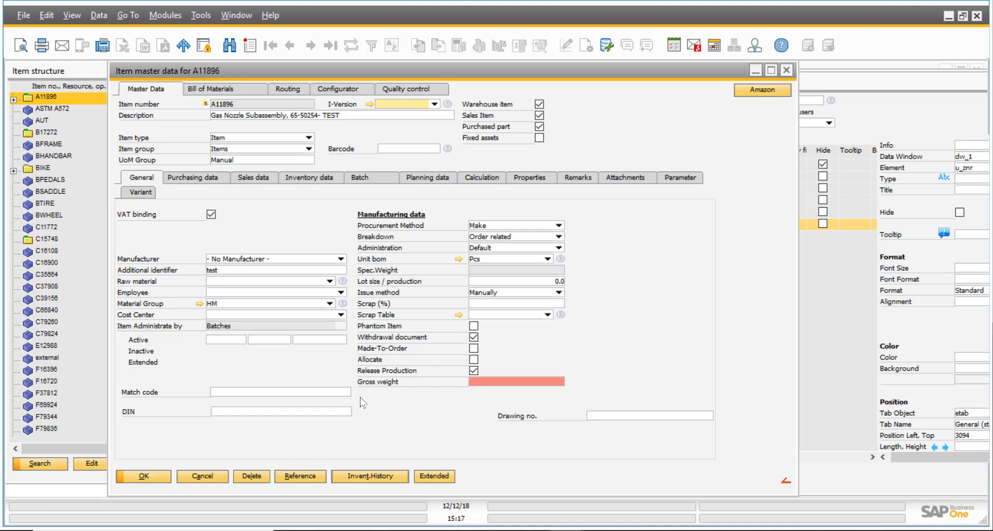
- Assign the u_znr element to the Purchasing data (buy) tab, refresh the item master data window and show its purchasing data
{"action": "left_click", "coordinate": [829, 299]}
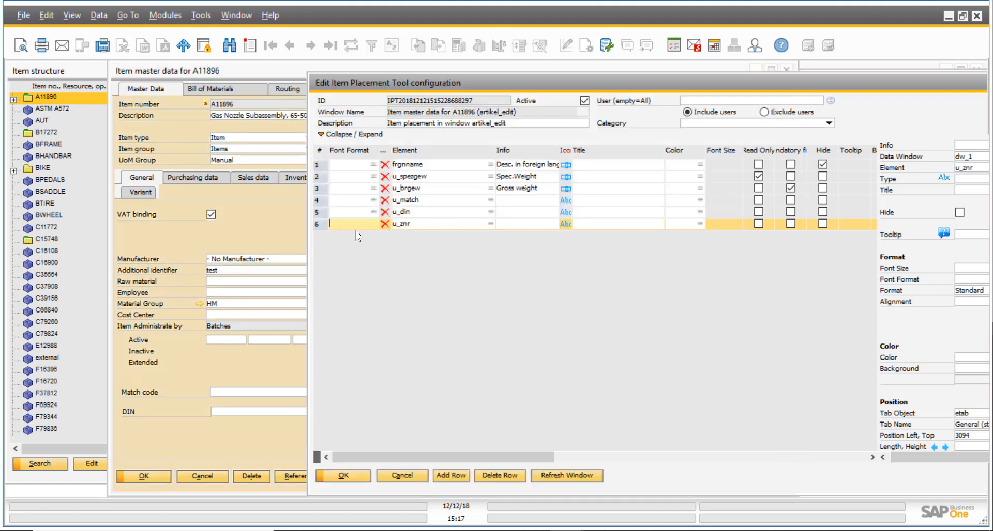
{"action": "left_click", "coordinate": [322, 223]}
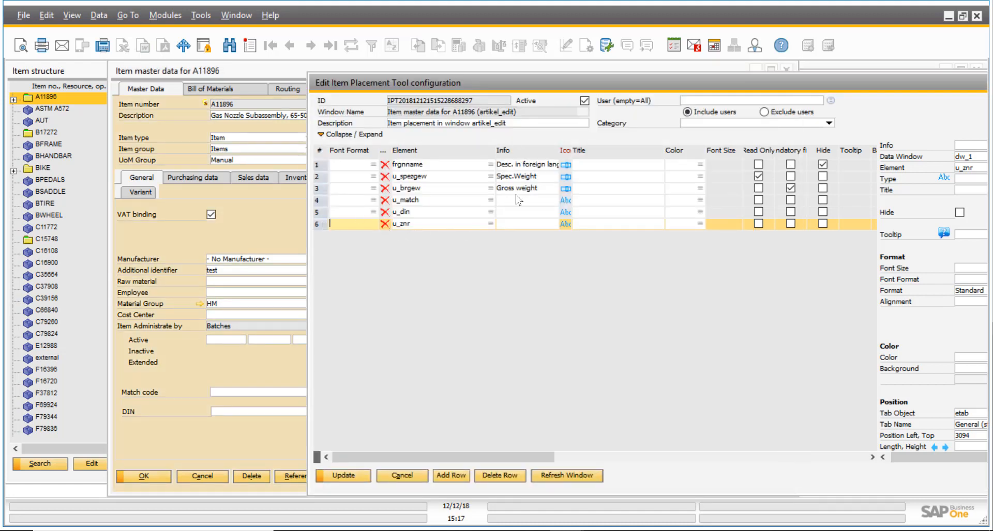
{"action": "left_click_drag", "start_coordinate": [608, 82], "coordinate": [463, 79]}
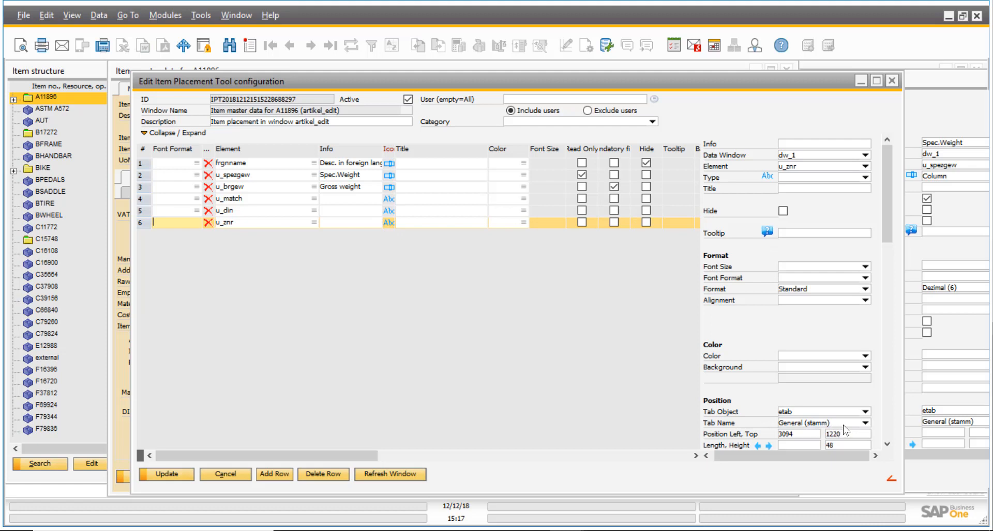
{"action": "left_click", "coordinate": [866, 426]}
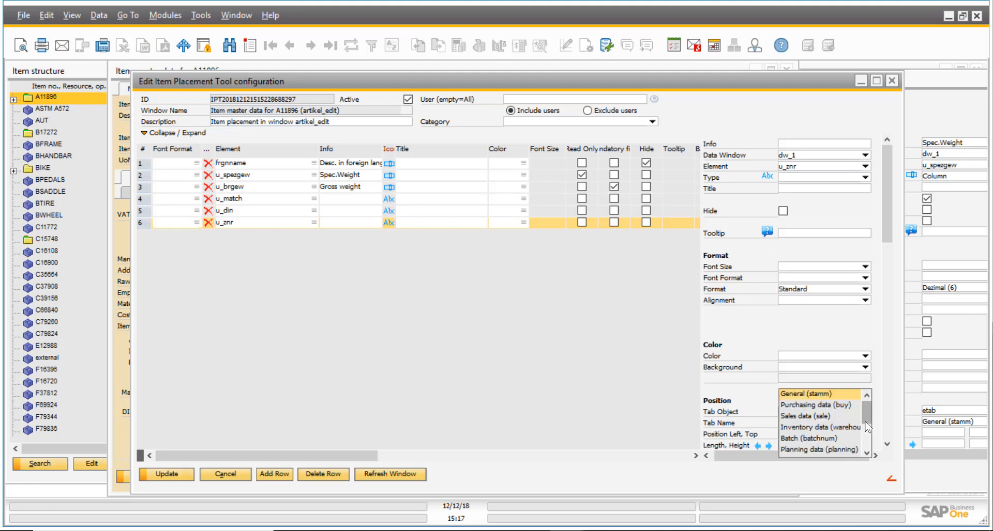
{"action": "left_click", "coordinate": [829, 408]}
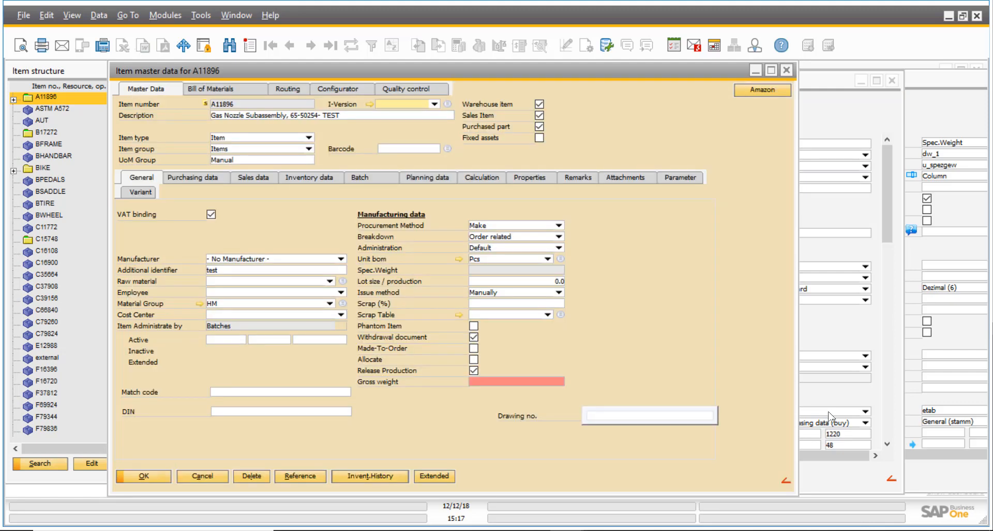
{"action": "left_click", "coordinate": [830, 333]}
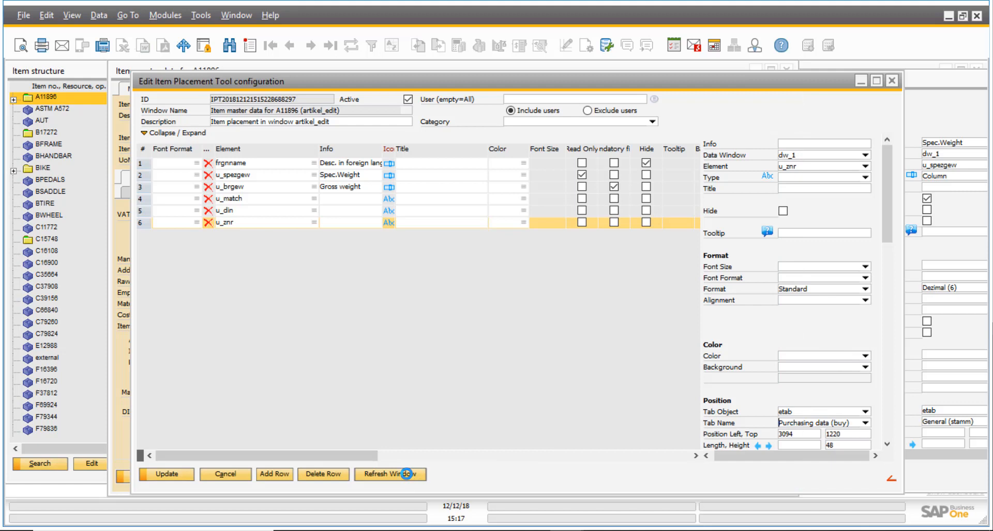
{"action": "left_click", "coordinate": [407, 474]}
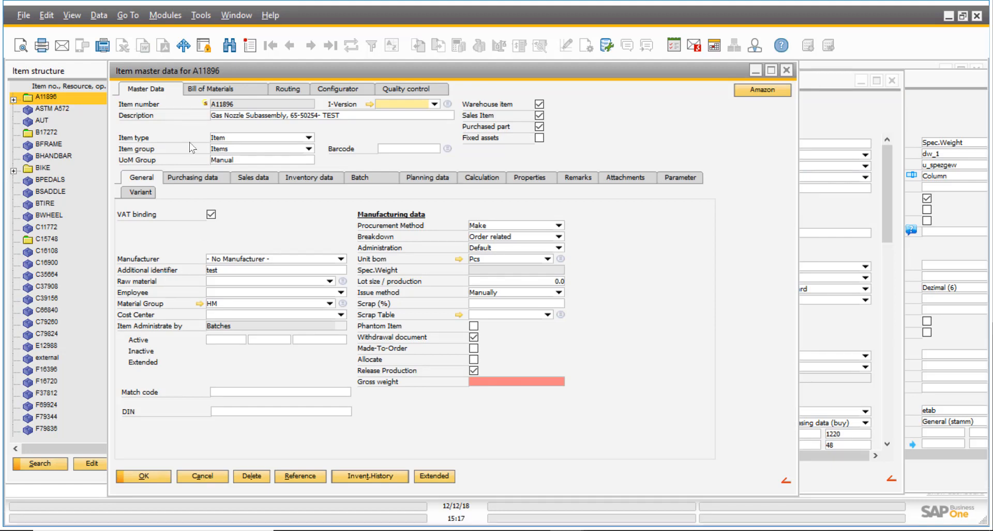
{"action": "left_click", "coordinate": [197, 178]}
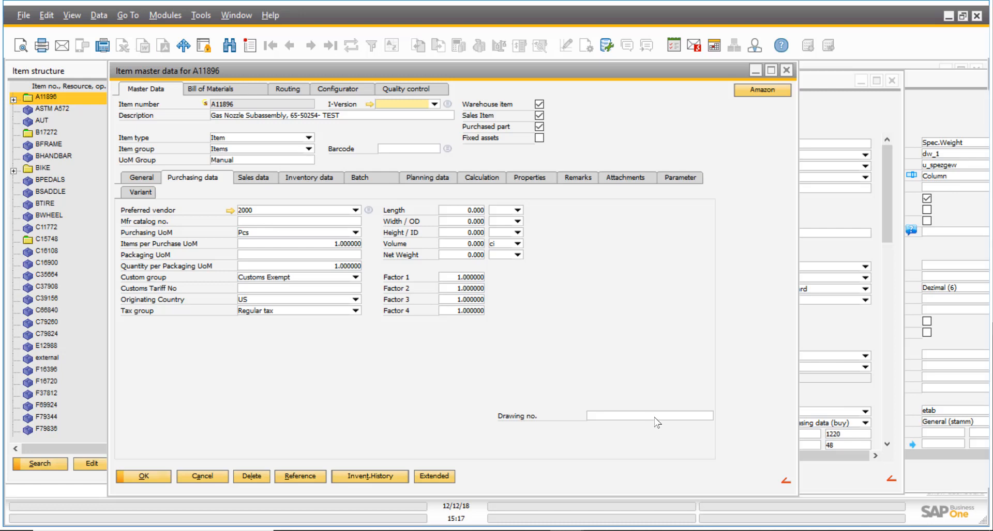
- Reposition Drawing no. below Tax group in the purchasing data and check its u_znr position values in the item placement configuration
{"action": "left_click", "coordinate": [857, 216]}
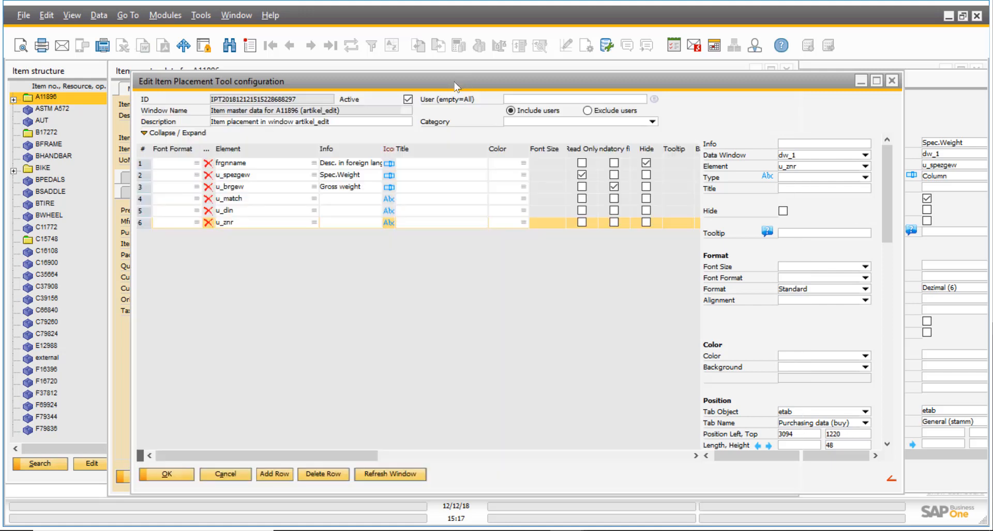
{"action": "left_click_drag", "start_coordinate": [533, 81], "coordinate": [813, 79]}
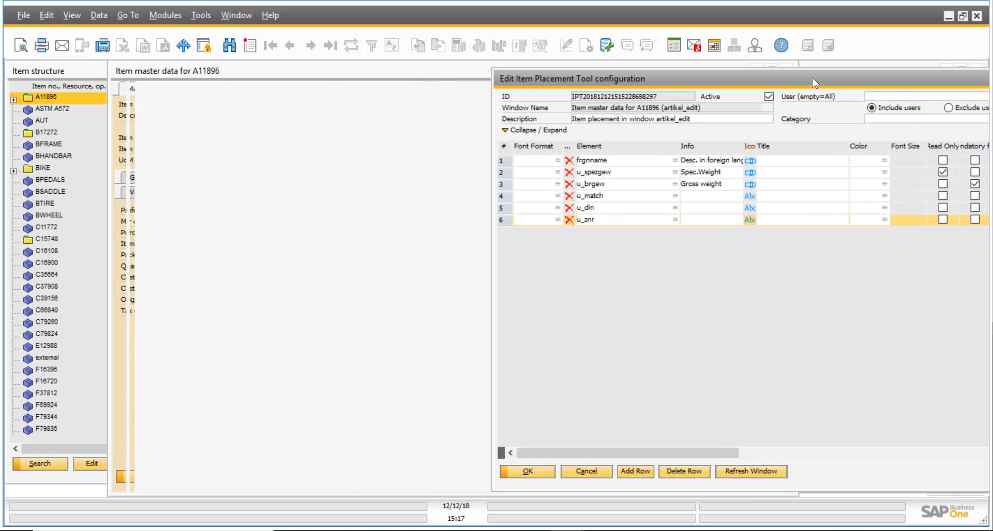
{"action": "left_click_drag", "start_coordinate": [384, 67], "coordinate": [339, 68]}
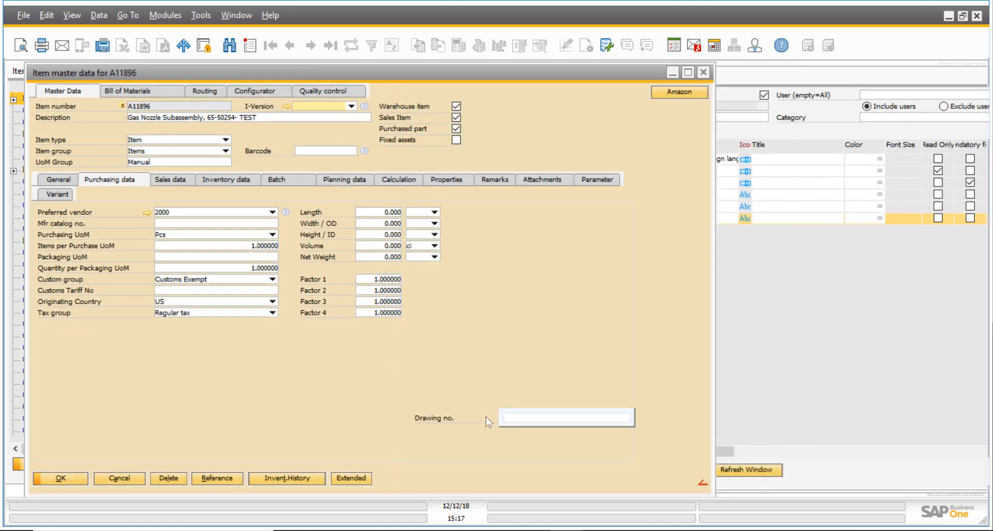
{"action": "left_click", "coordinate": [538, 420]}
{"action": "left_click_drag", "start_coordinate": [362, 399], "coordinate": [194, 383]}
{"action": "left_click_drag", "start_coordinate": [196, 383], "coordinate": [197, 385]}
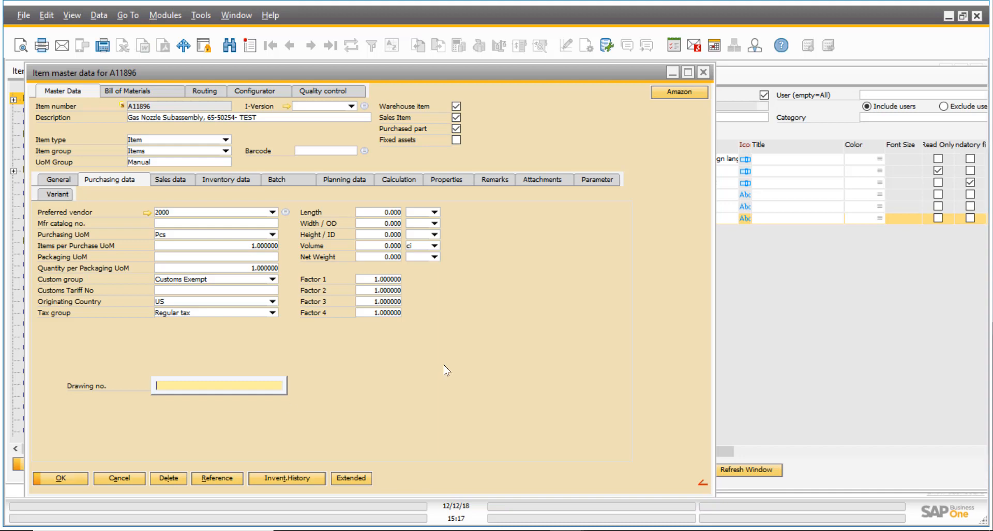
{"action": "left_click", "coordinate": [845, 318]}
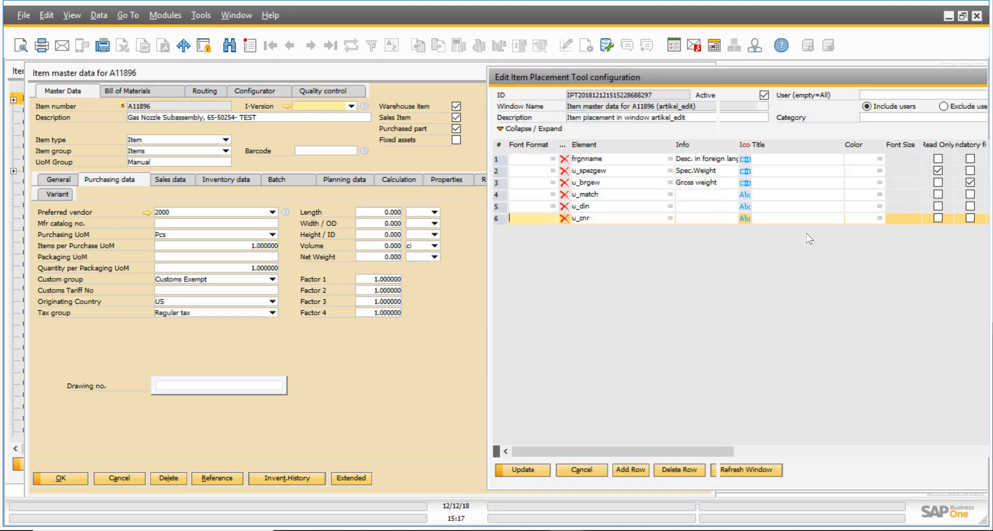
{"action": "left_click_drag", "start_coordinate": [799, 77], "coordinate": [556, 74]}
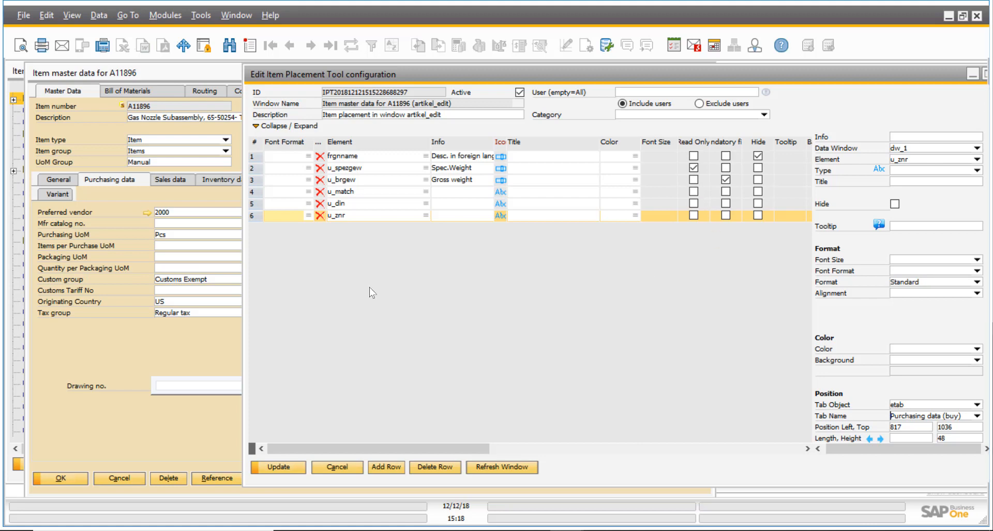
{"action": "left_click", "coordinate": [234, 306]}
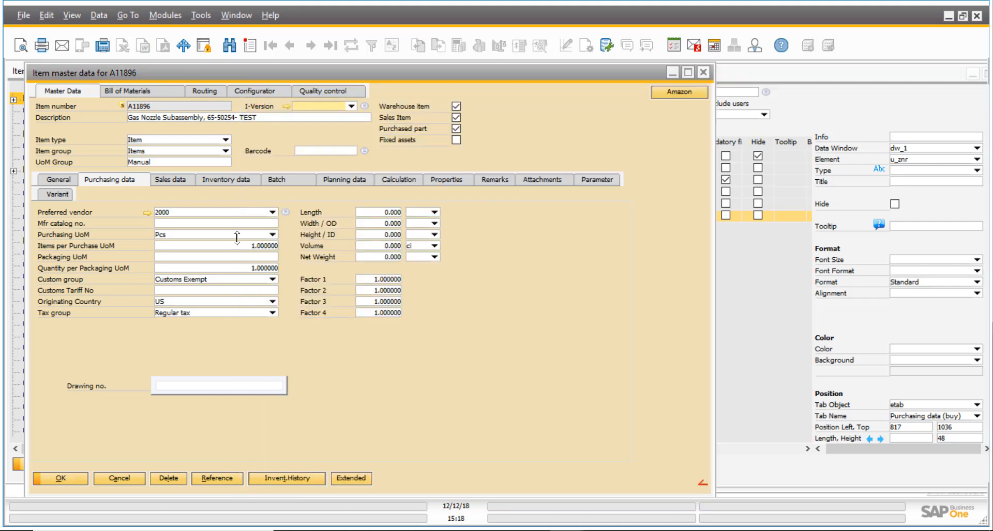
{"action": "left_click", "coordinate": [759, 238]}
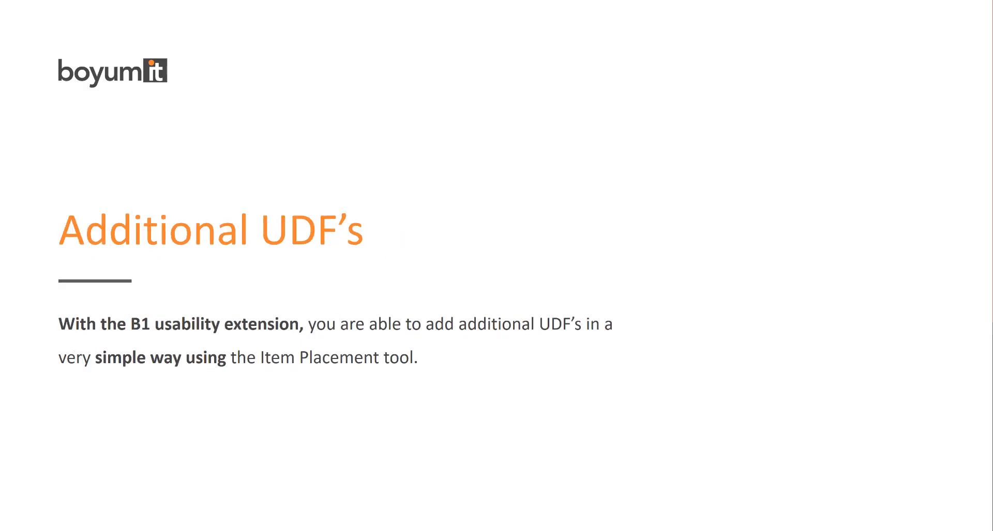
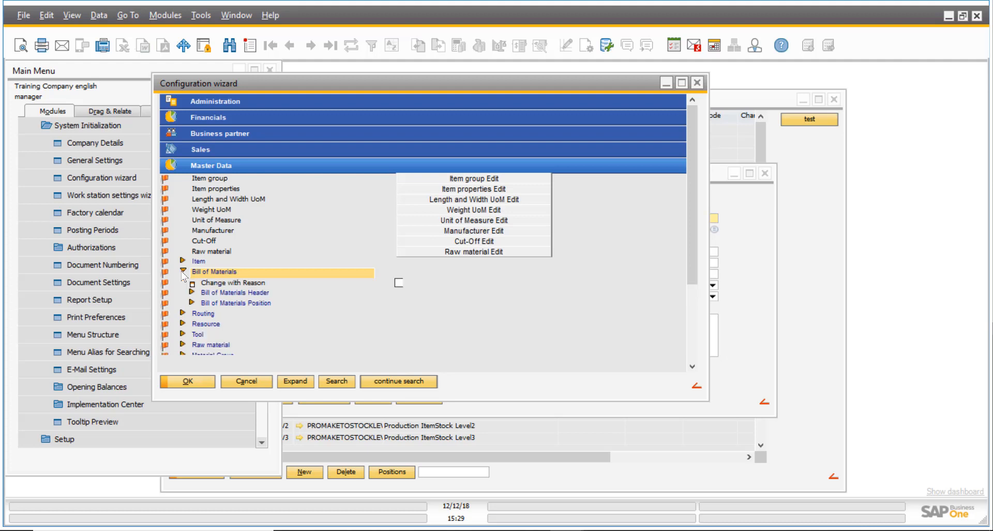
- Examine the UDF names under Bill of Materials Header in the Master Data settings and close the Configuration wizard
{"action": "scroll", "coordinate": [235, 302], "scroll_direction": "down", "scroll_amount": 2}
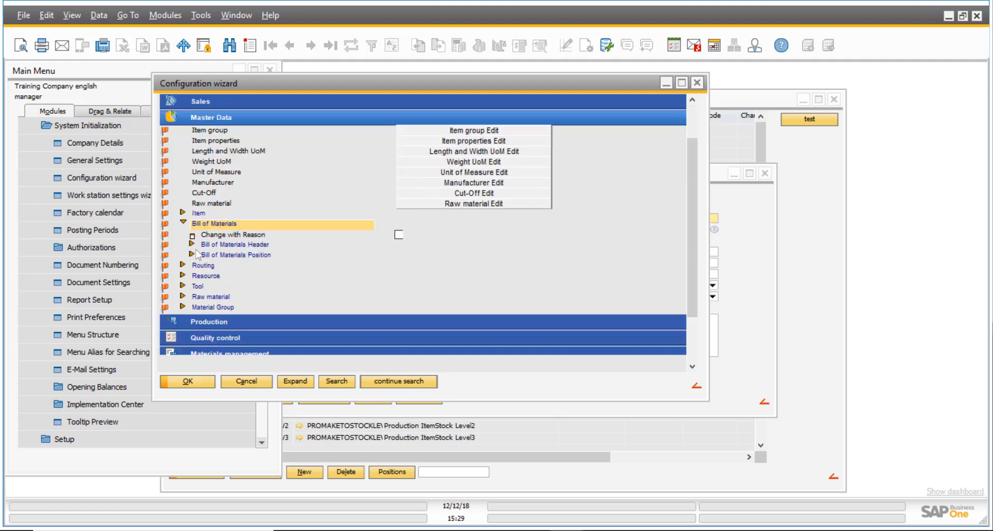
{"action": "left_click", "coordinate": [192, 244]}
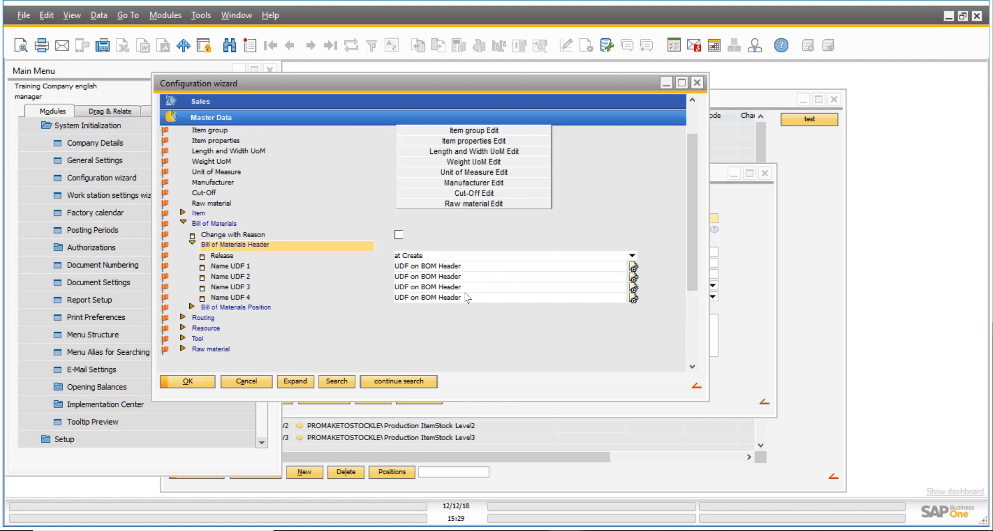
{"action": "left_click", "coordinate": [697, 84]}
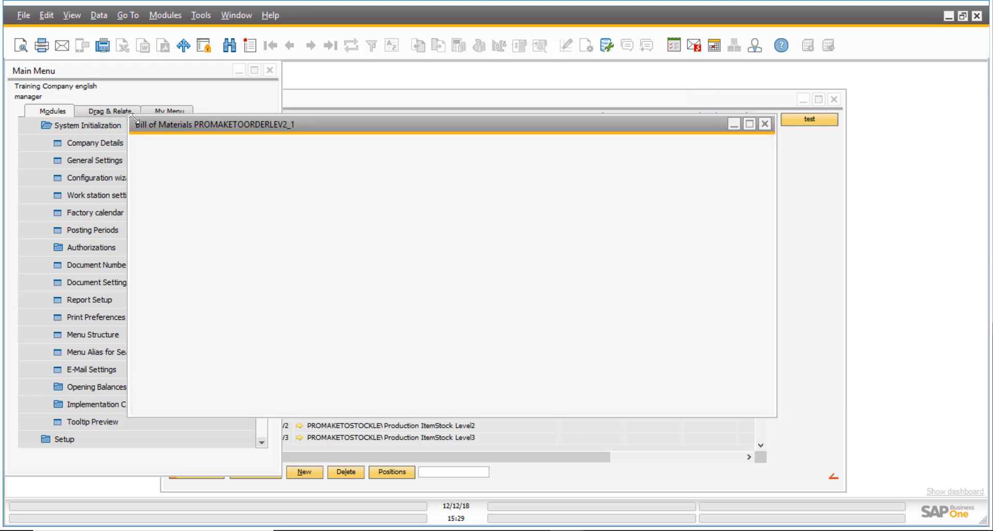
- Enlarge the Bill of Materials window and make its Match code field mandatory
{"action": "left_click_drag", "start_coordinate": [131, 415], "coordinate": [92, 437]}
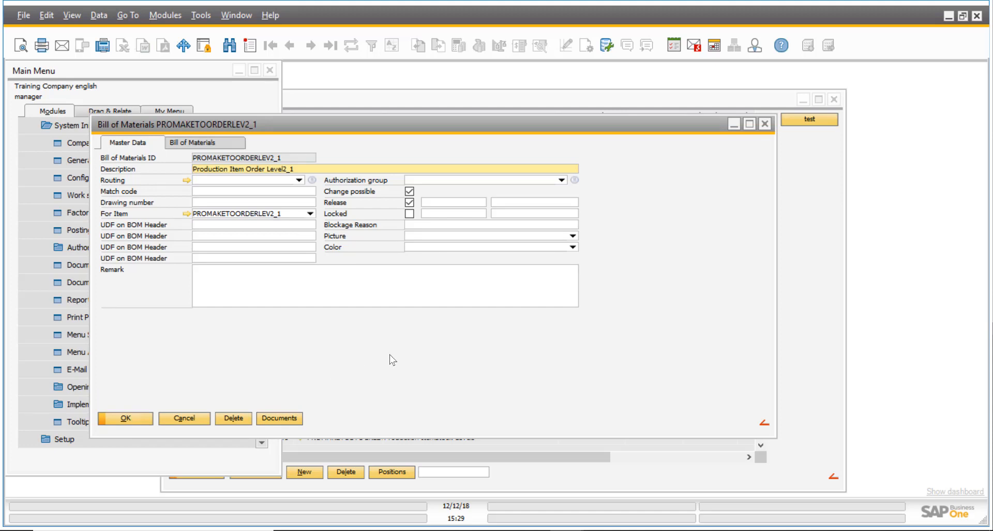
{"action": "right_click", "coordinate": [302, 197]}
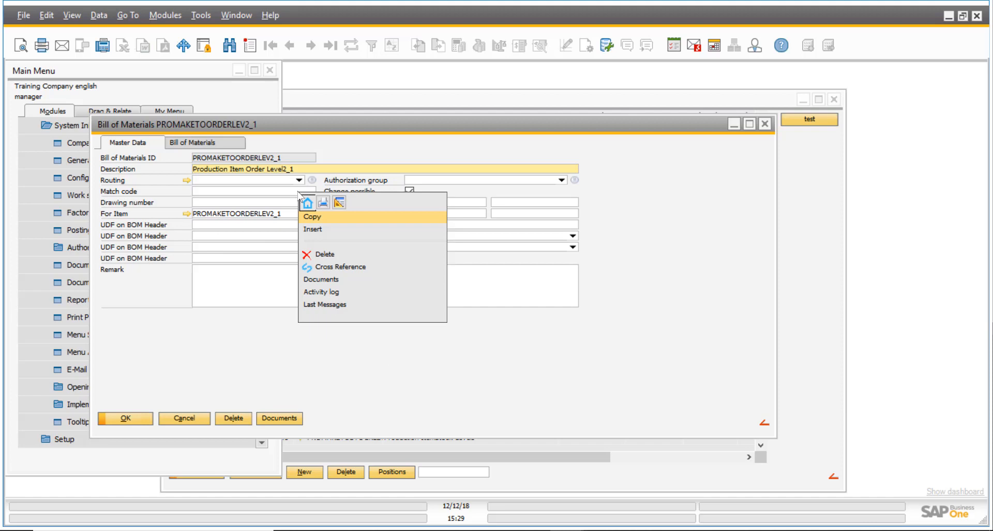
{"action": "left_click", "coordinate": [339, 203]}
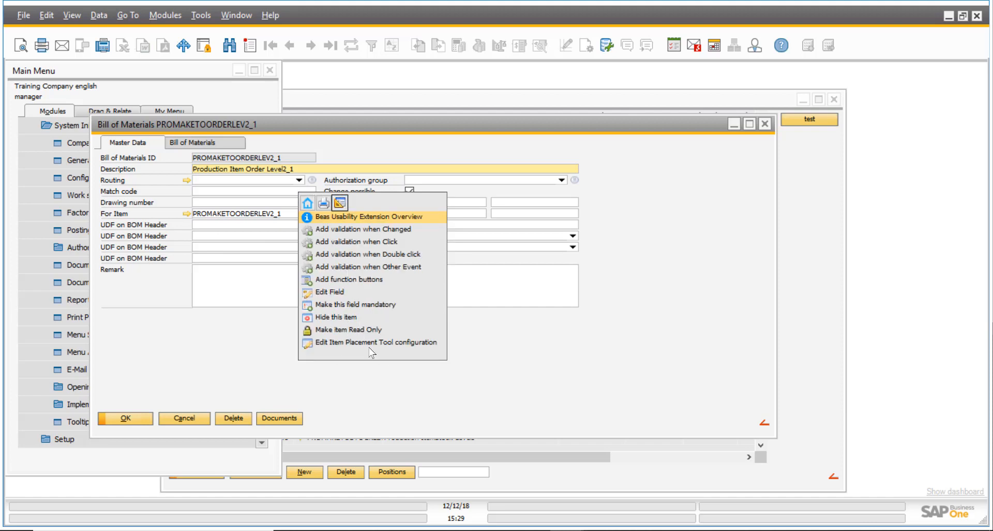
{"action": "left_click", "coordinate": [355, 304]}
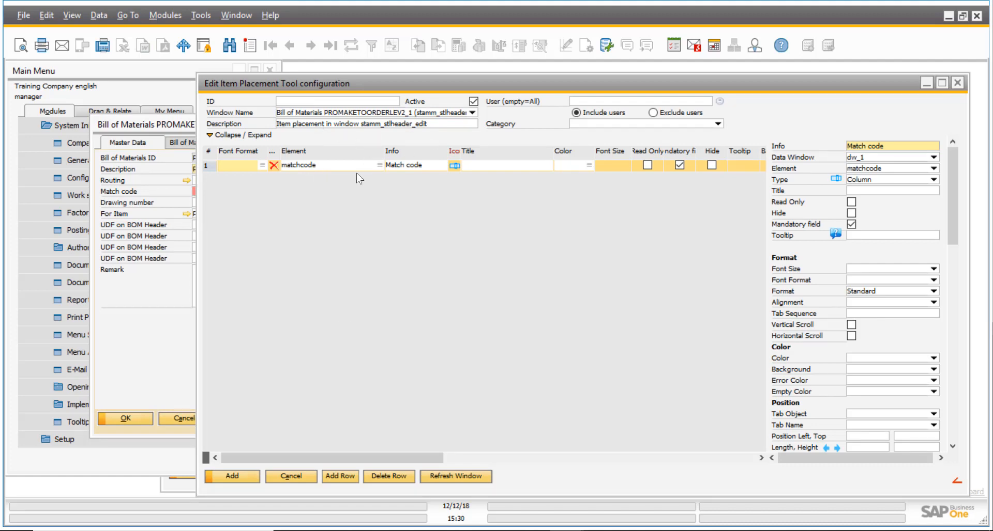
- Add a row for the beas_stl_header_udf5 element to the item placement configuration and refresh the Bill of Materials window
{"action": "left_click", "coordinate": [349, 481]}
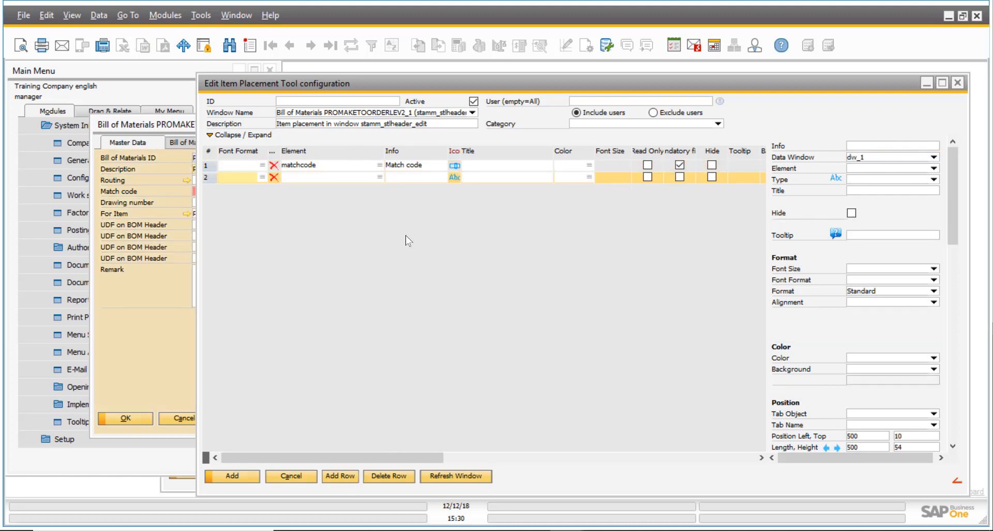
{"action": "left_click", "coordinate": [380, 178]}
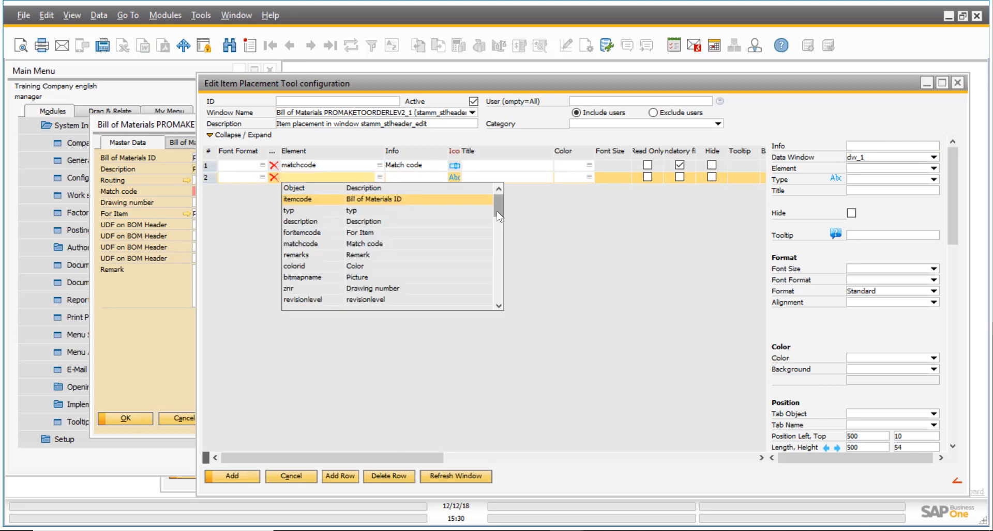
{"action": "left_click_drag", "start_coordinate": [496, 211], "coordinate": [501, 286]}
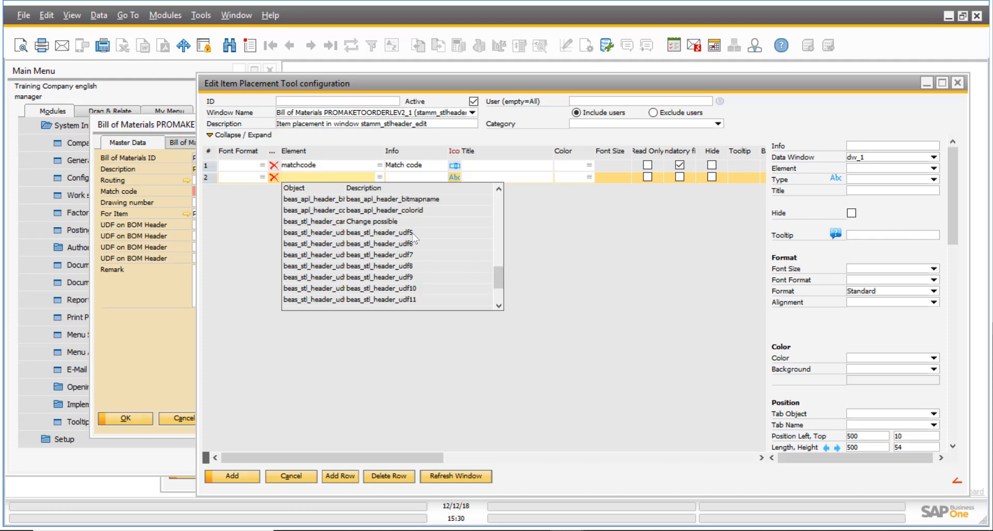
{"action": "left_click", "coordinate": [383, 233]}
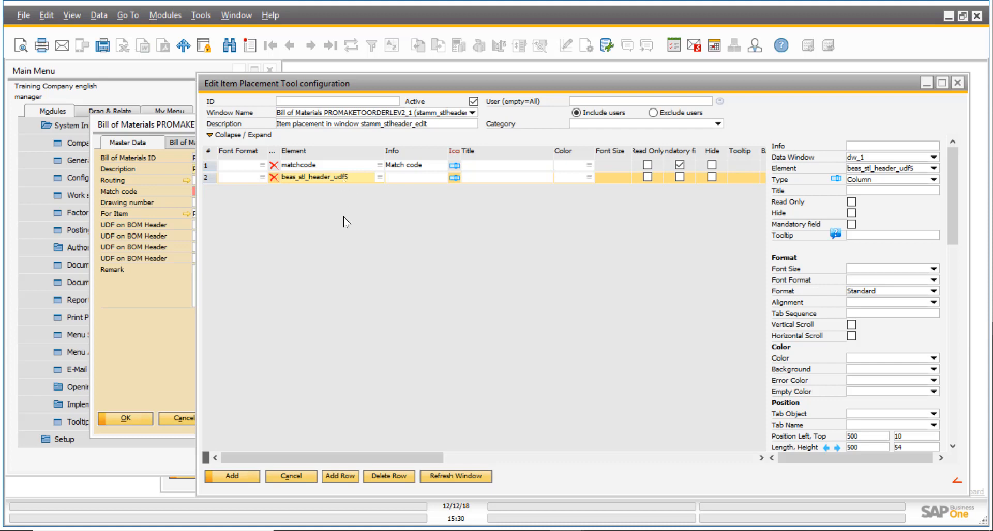
{"action": "left_click", "coordinate": [468, 476]}
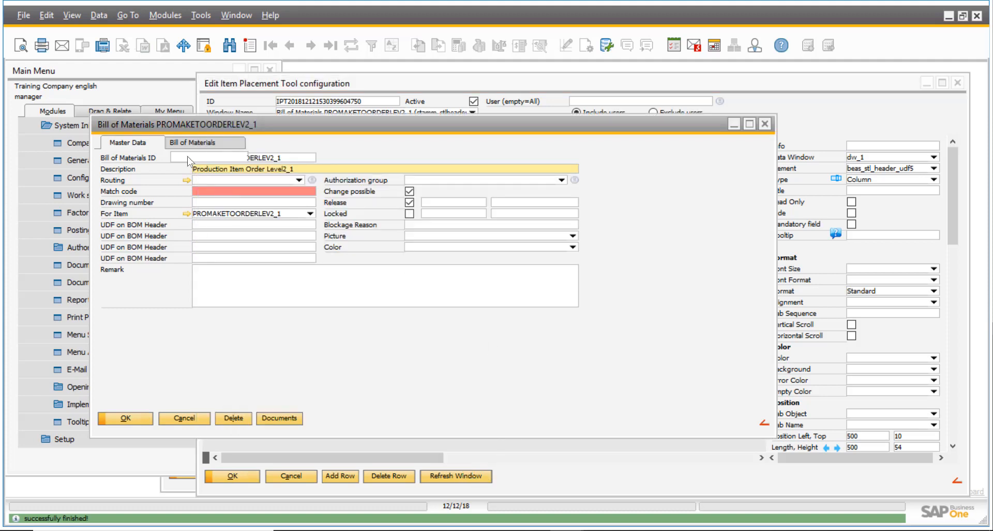
- Place the beas_stl_header_udf5 field below Remark, resize it to about 901 long and 56 high, and refresh the window
{"action": "left_click", "coordinate": [671, 455]}
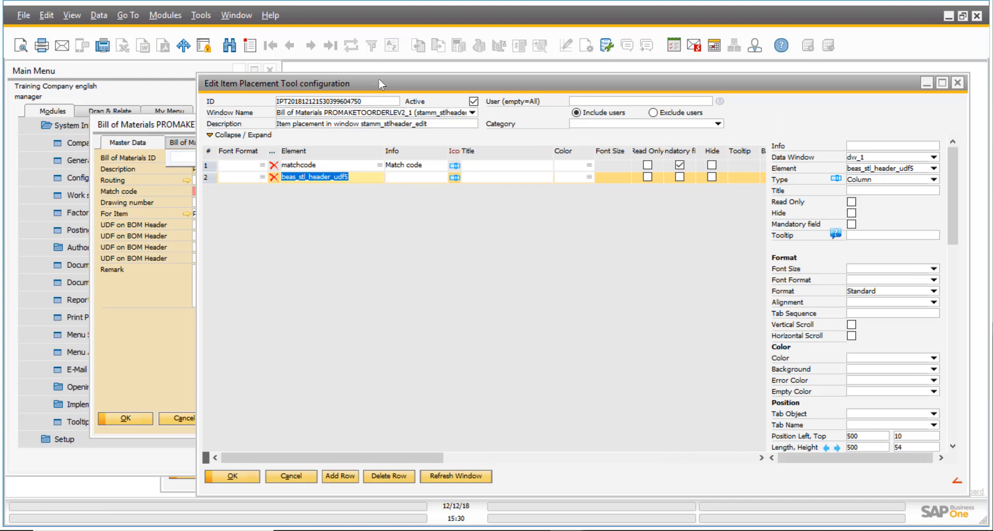
{"action": "left_click_drag", "start_coordinate": [380, 85], "coordinate": [456, 83]}
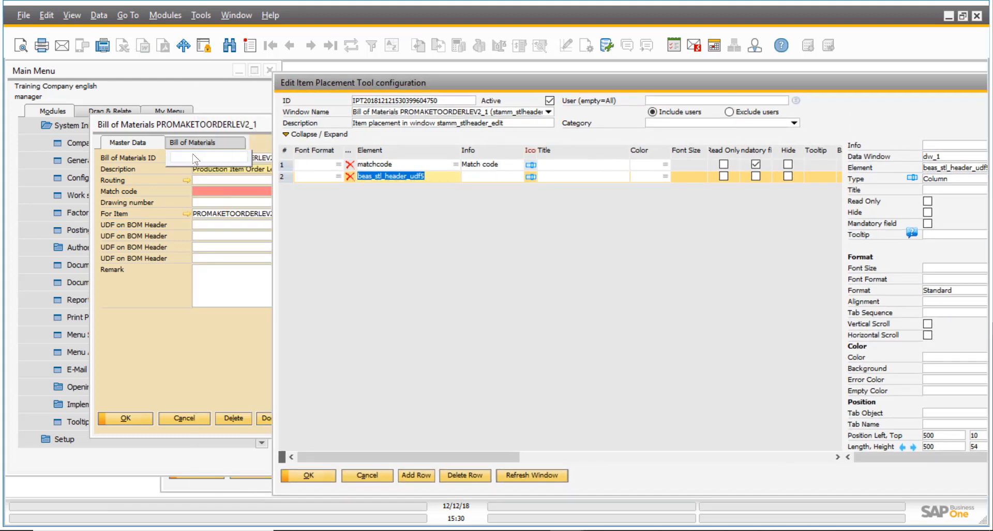
{"action": "left_click", "coordinate": [167, 154]}
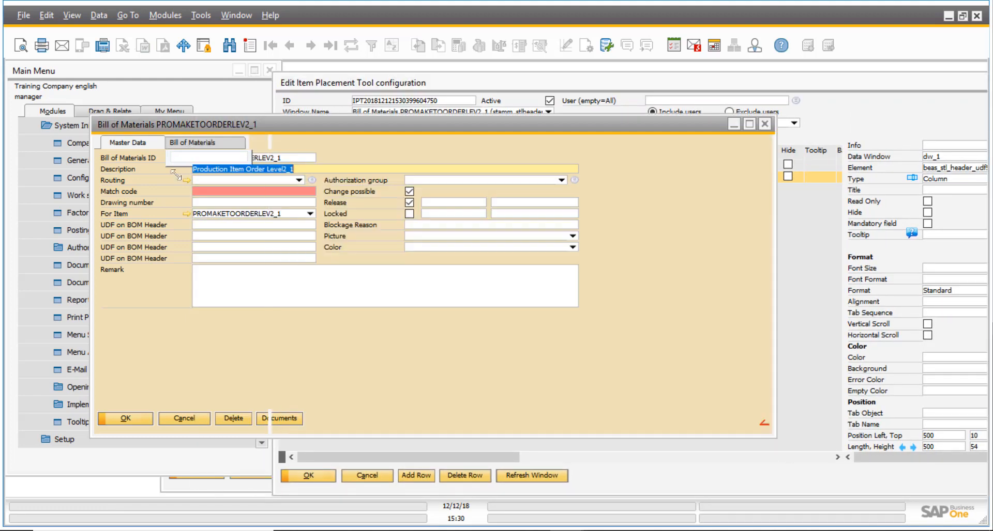
{"action": "left_click_drag", "start_coordinate": [263, 344], "coordinate": [213, 366]}
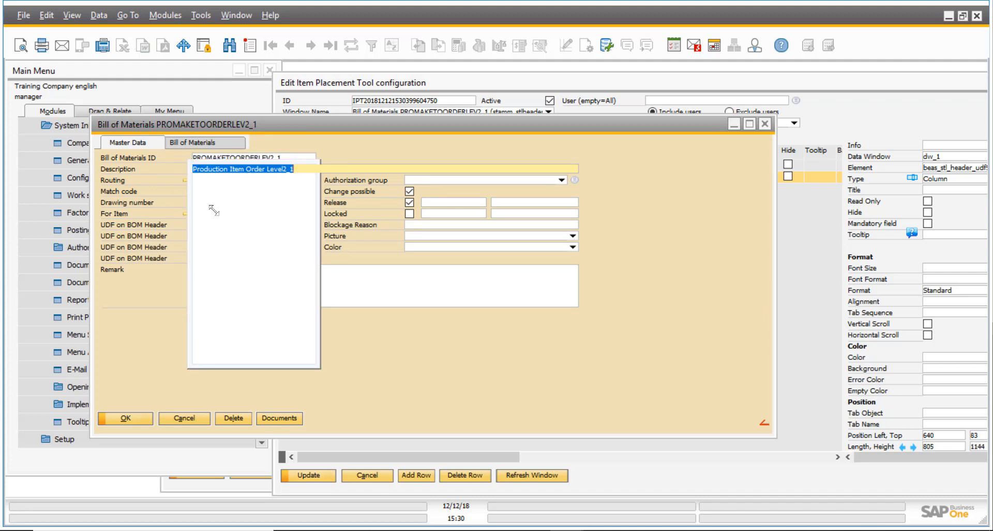
{"action": "left_click_drag", "start_coordinate": [213, 211], "coordinate": [216, 336]}
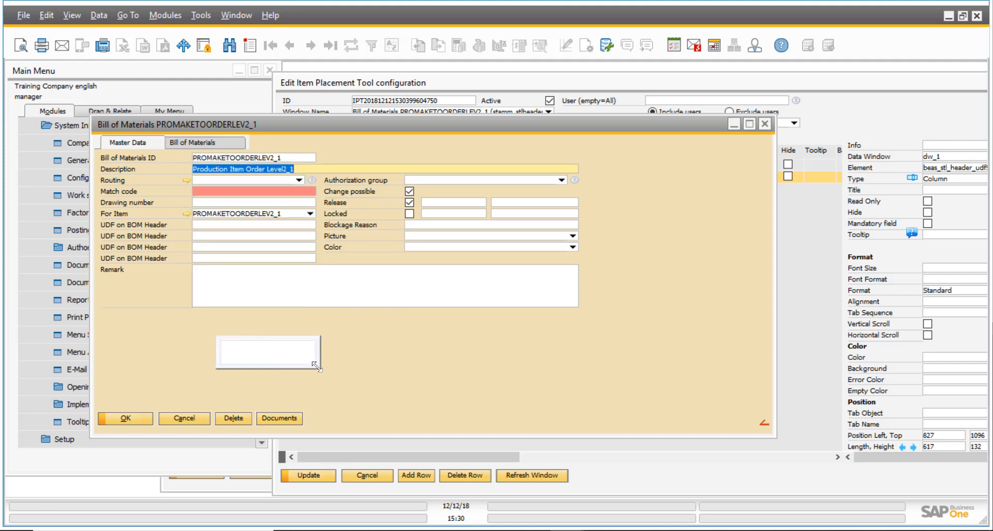
{"action": "left_click_drag", "start_coordinate": [316, 367], "coordinate": [359, 355]}
{"action": "left_click_drag", "start_coordinate": [217, 353], "coordinate": [214, 352]}
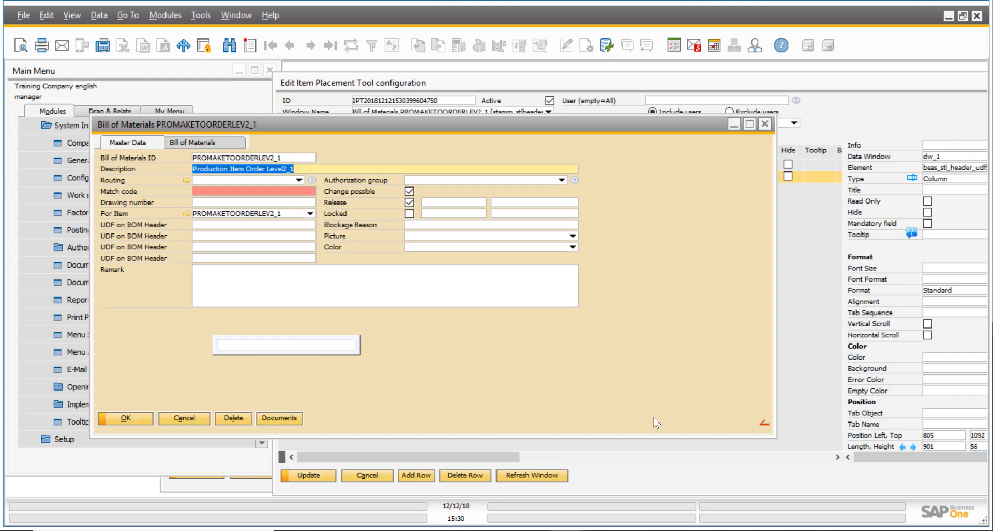
{"action": "left_click", "coordinate": [532, 478]}
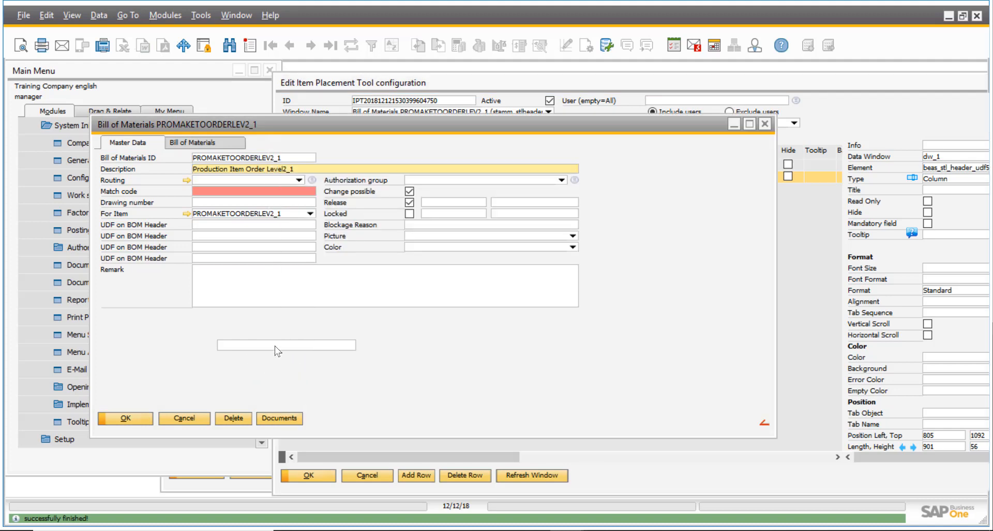
- Reposition the beas_stl_header_udf5 field closer to Remark, at about 891 left and 1000 top, sized about 855 by 64
{"action": "left_click", "coordinate": [275, 347]}
{"action": "left_click_drag", "start_coordinate": [772, 362], "coordinate": [257, 361]}
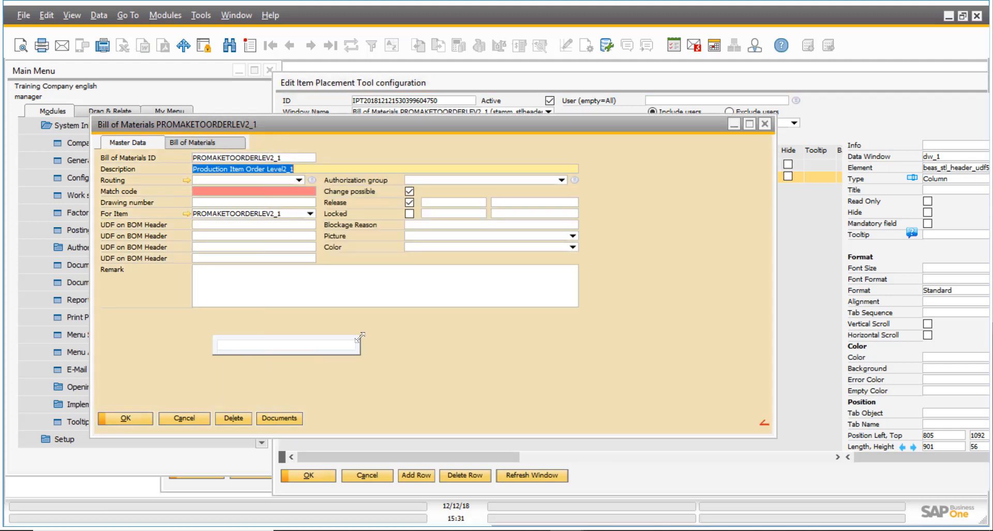
{"action": "left_click_drag", "start_coordinate": [356, 338], "coordinate": [365, 324]}
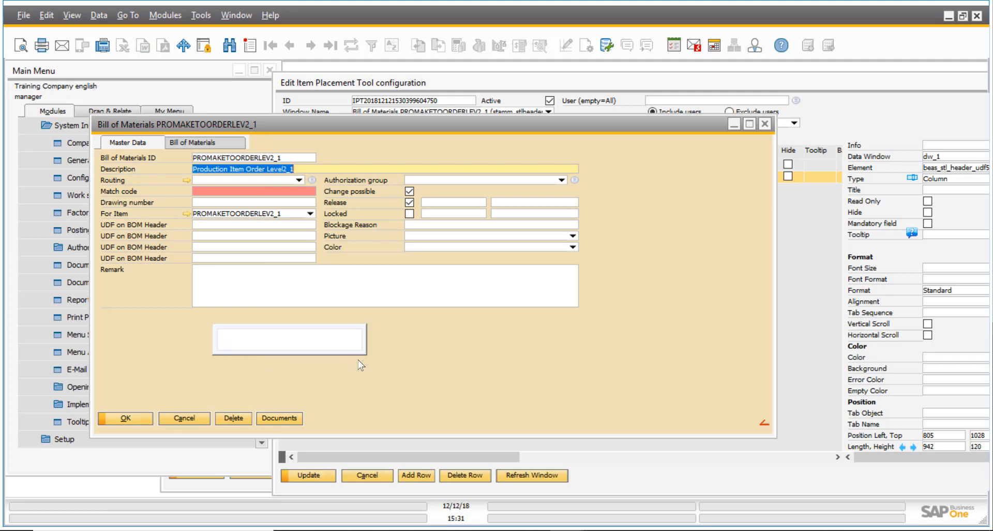
{"action": "left_click_drag", "start_coordinate": [296, 323], "coordinate": [297, 317]}
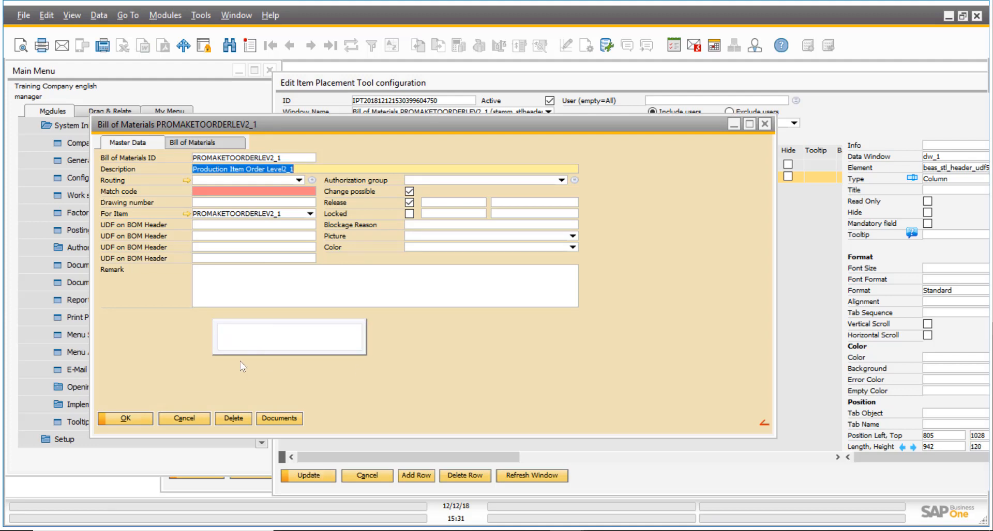
{"action": "left_click_drag", "start_coordinate": [221, 344], "coordinate": [237, 329]}
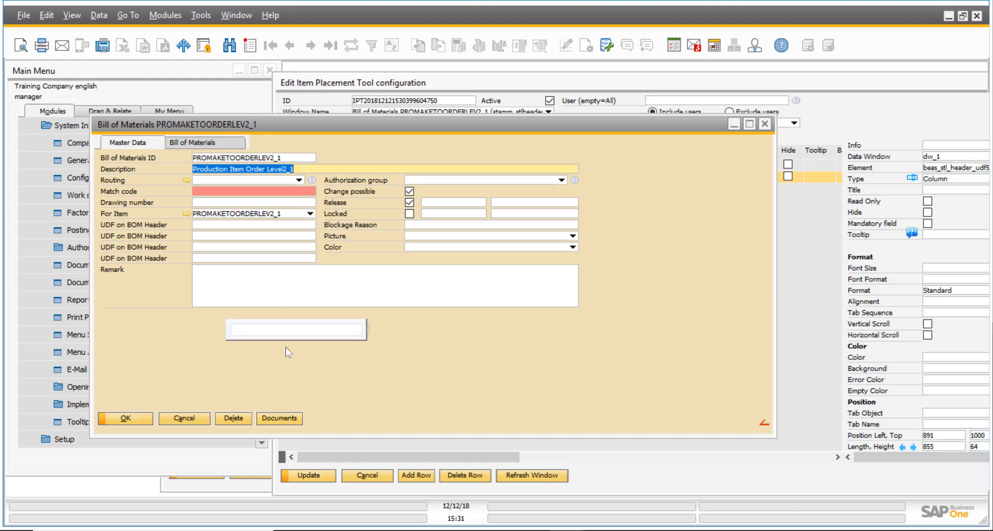
- Title the beas_stl_header_udf5 element UDF_5 in the item placement configuration
{"action": "left_click", "coordinate": [787, 270]}
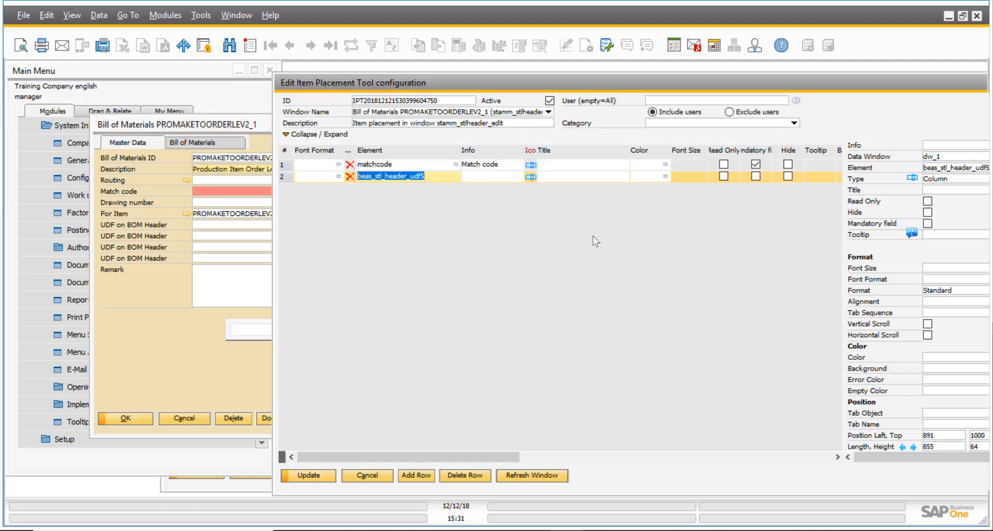
{"action": "left_click", "coordinate": [593, 177]}
{"action": "type", "text": "UDF"}
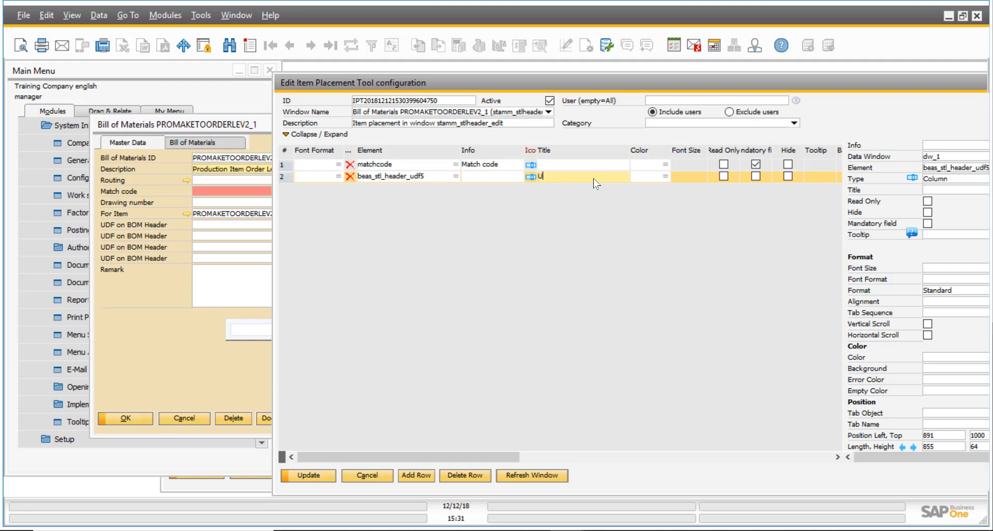
{"action": "type", "text": "_5"}
{"action": "key", "text": "Return"}
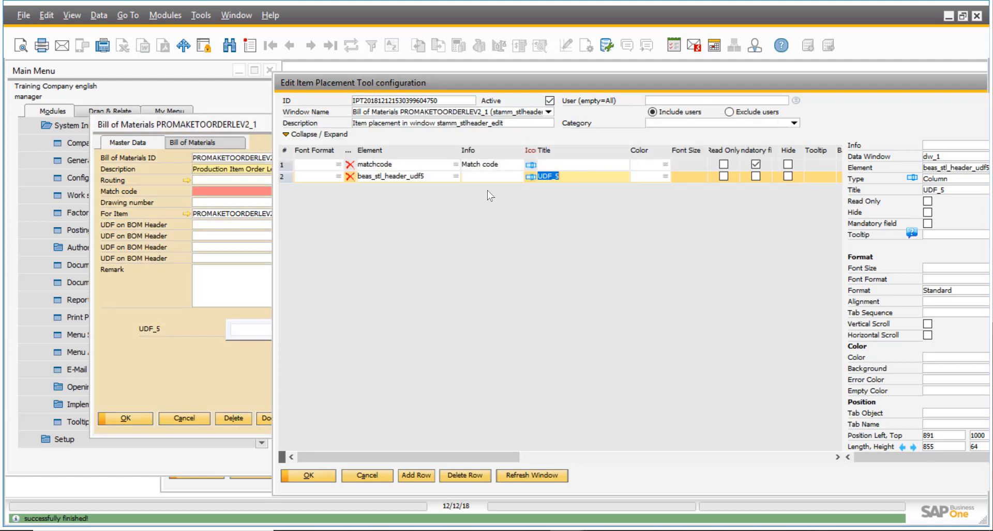
- Add a row for the beas_stl_header_udf6 element titled UDF_6 and refresh the Bill of Materials window
{"action": "left_click", "coordinate": [416, 475]}
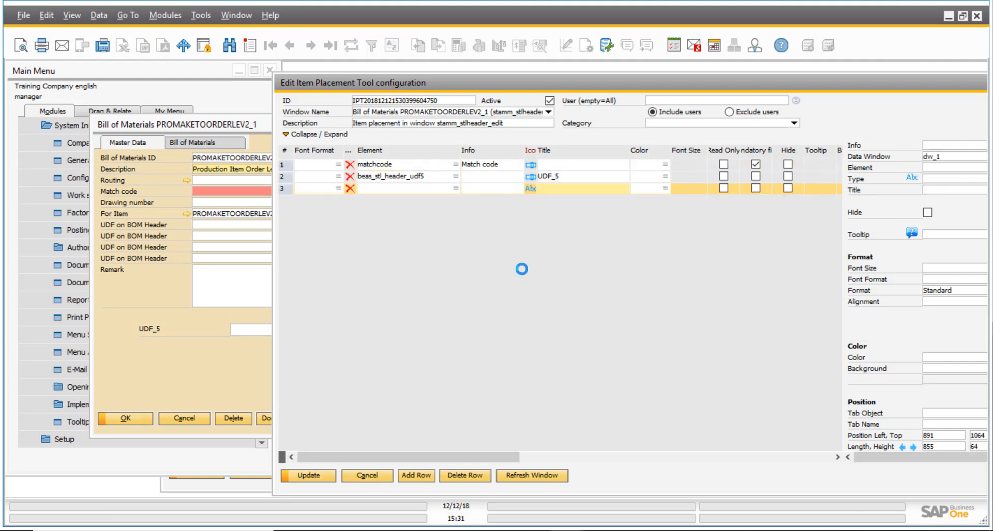
{"action": "left_click", "coordinate": [456, 188]}
{"action": "left_click_drag", "start_coordinate": [572, 216], "coordinate": [574, 296]}
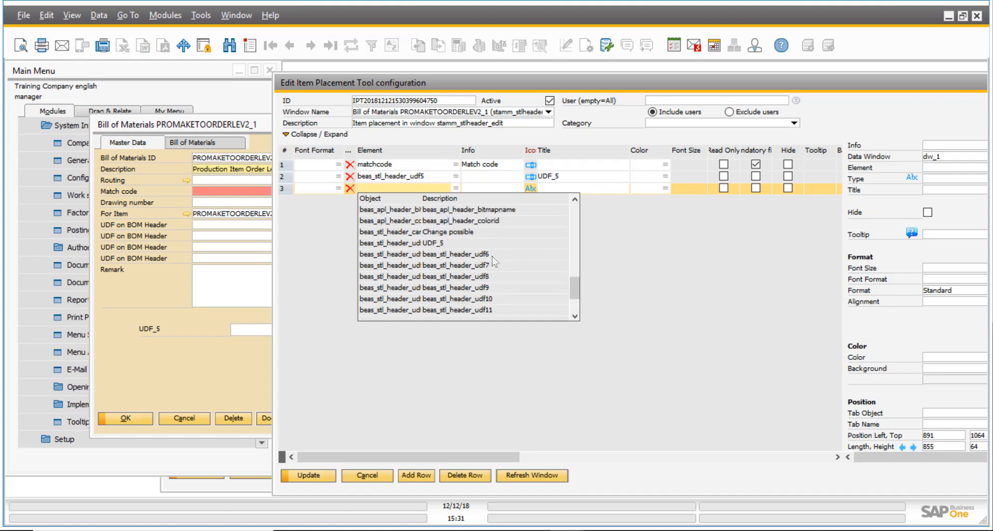
{"action": "double_click", "coordinate": [455, 243]}
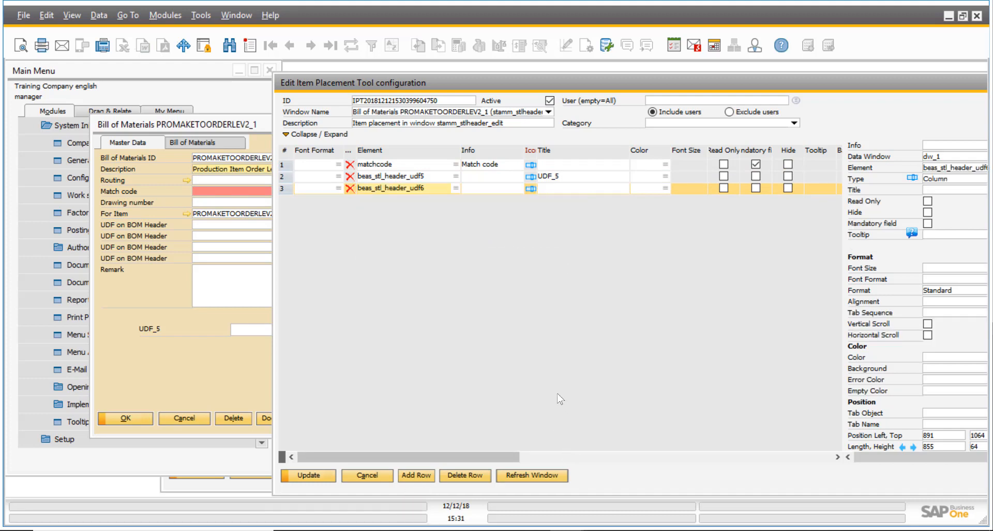
{"action": "left_click", "coordinate": [573, 189]}
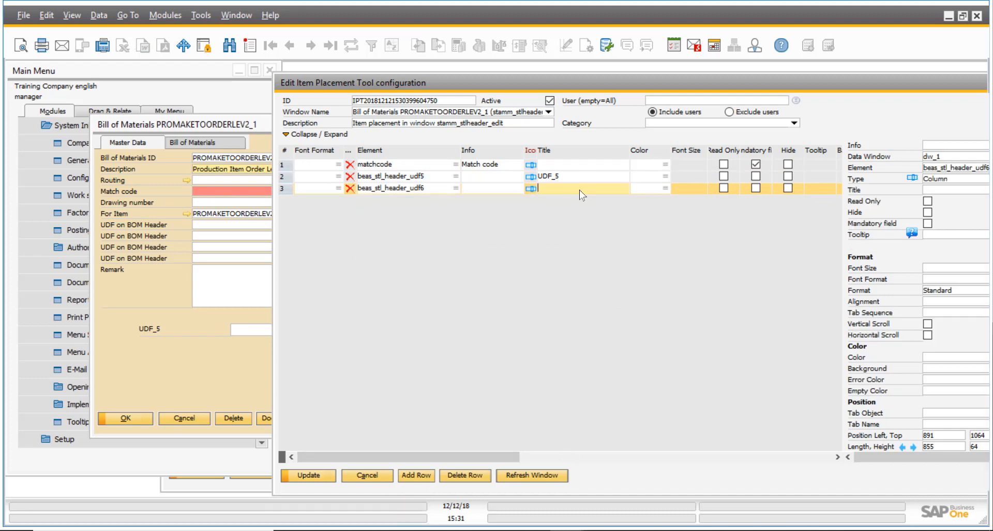
{"action": "type", "text": "UDF_6"}
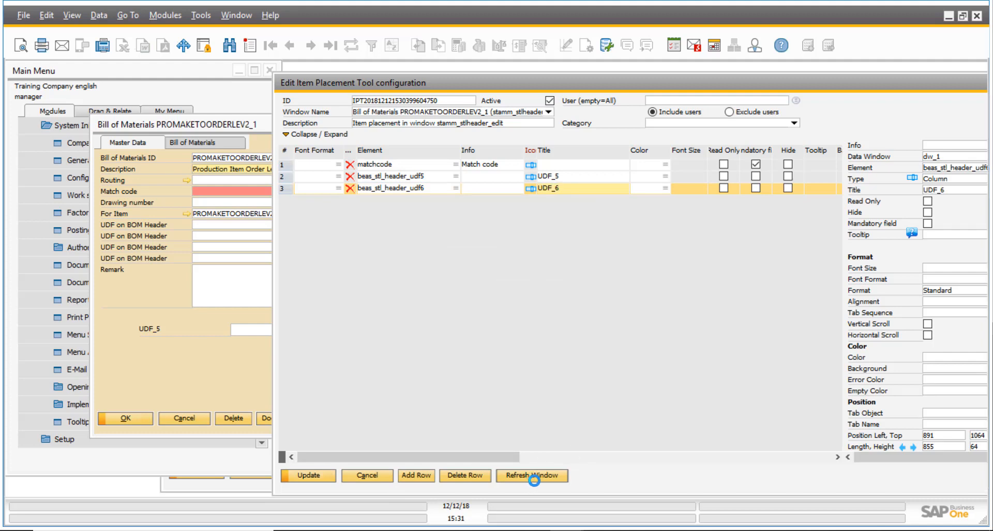
{"action": "left_click", "coordinate": [533, 476]}
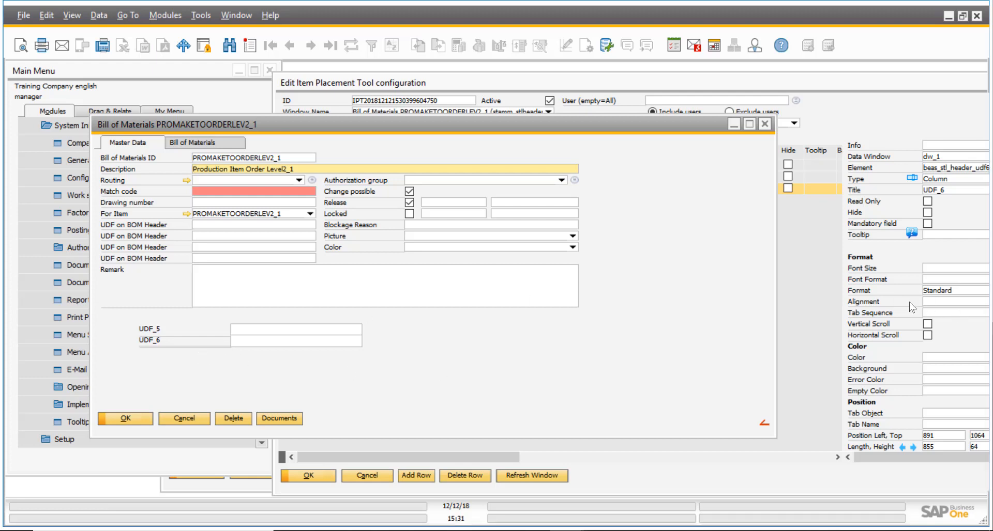
- Add a row for the beas_stl_header_udf7 element titled UDF_7 to the item placement configuration
{"action": "left_click", "coordinate": [913, 308]}
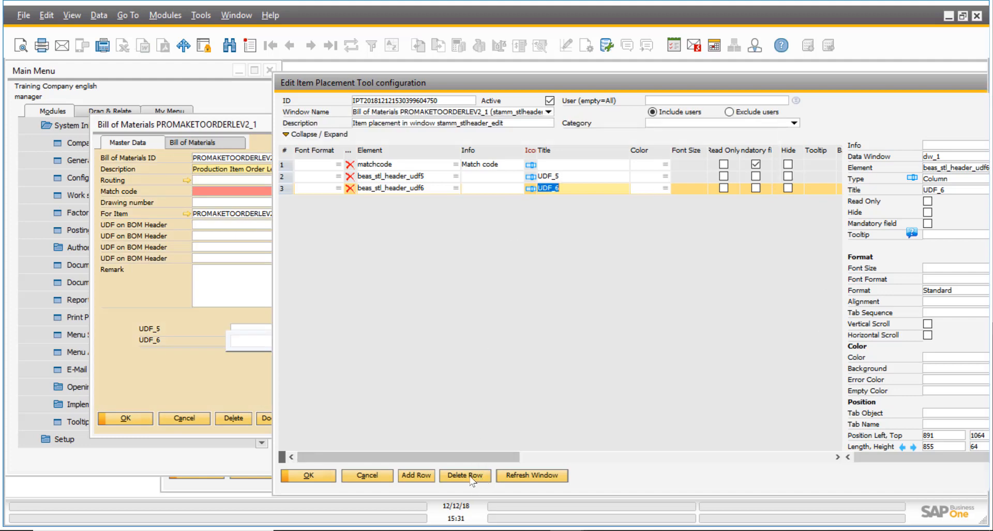
{"action": "left_click", "coordinate": [427, 477]}
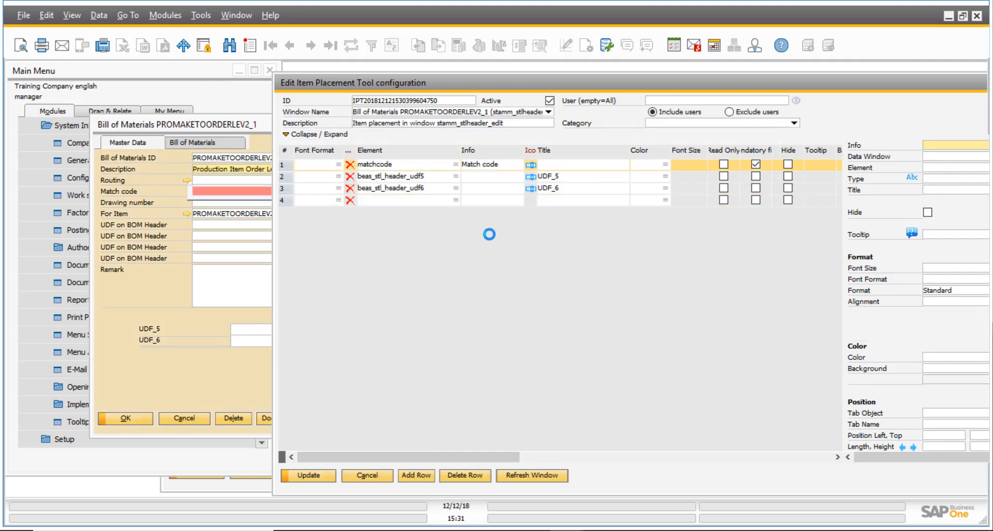
{"action": "left_click", "coordinate": [455, 200]}
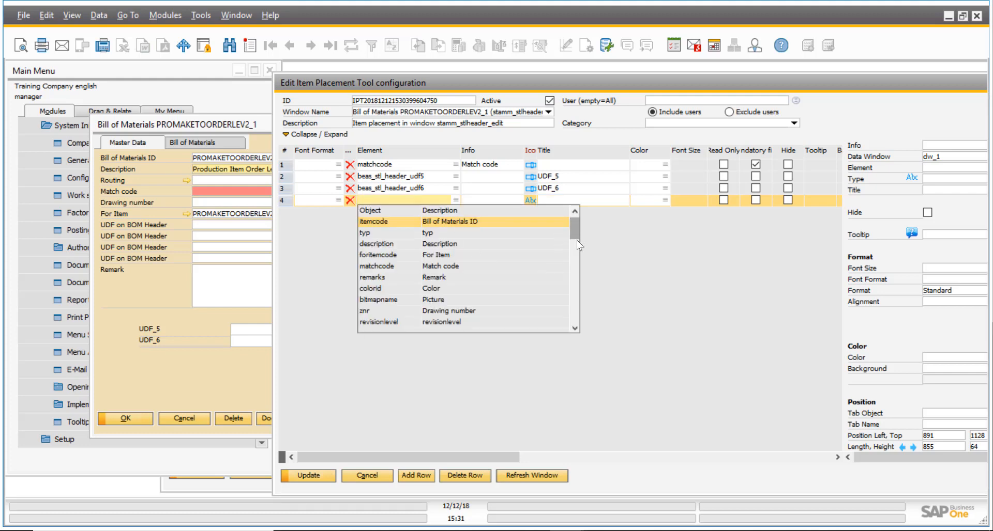
{"action": "left_click_drag", "start_coordinate": [574, 239], "coordinate": [573, 318]}
{"action": "left_click", "coordinate": [495, 254]}
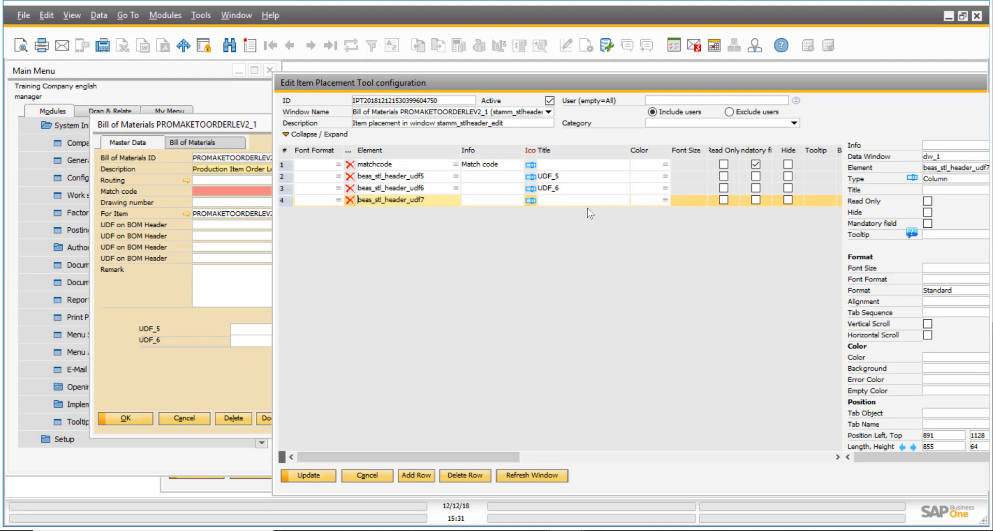
{"action": "left_click", "coordinate": [570, 202]}
{"action": "type", "text": "UDF_7"}
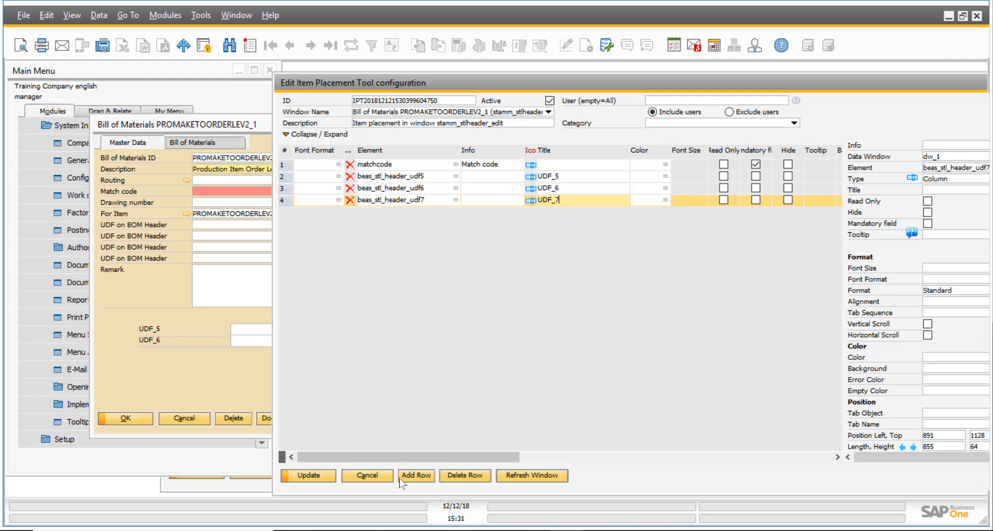
- Add a row for the beas_stl_header_udf8 element titled UDF_8 and refresh the Bill of Materials window
{"action": "left_click", "coordinate": [413, 476]}
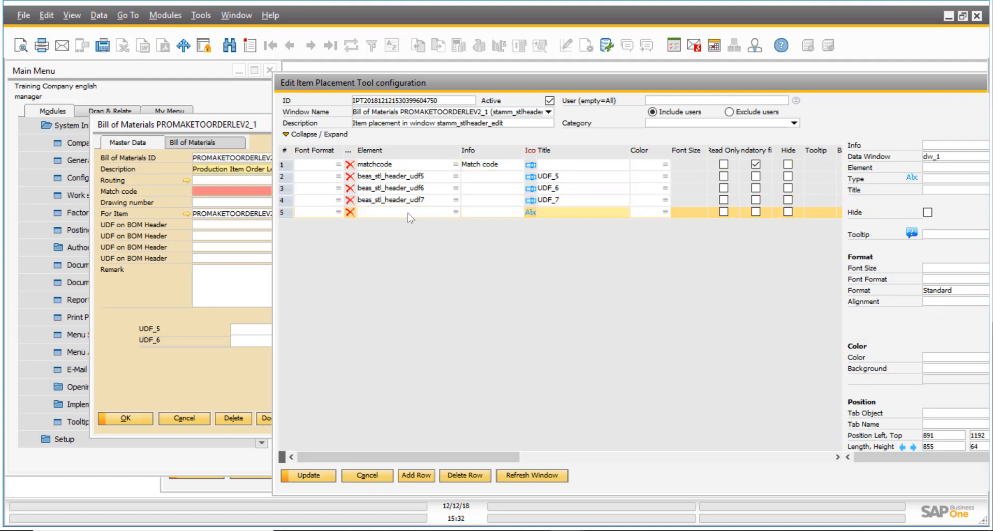
{"action": "left_click", "coordinate": [456, 212]}
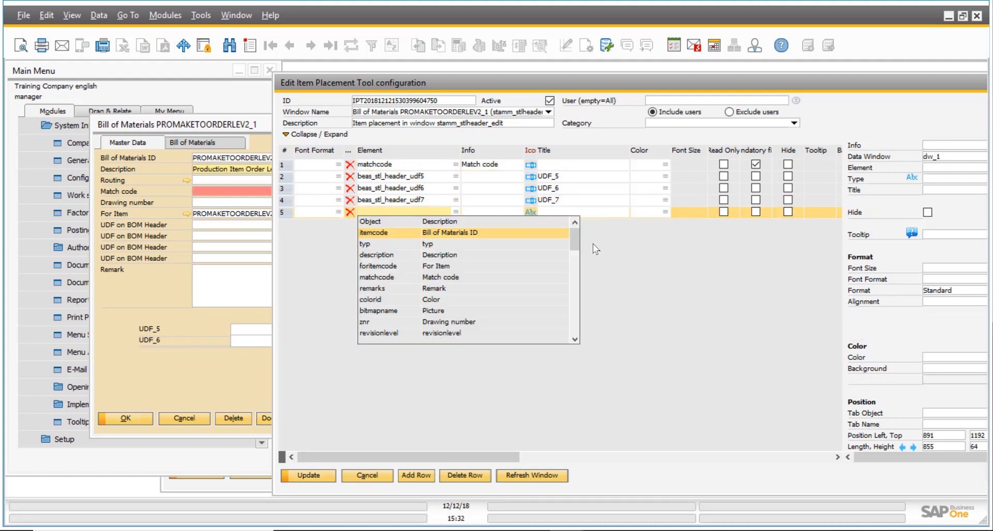
{"action": "left_click_drag", "start_coordinate": [575, 239], "coordinate": [574, 311]}
{"action": "left_click", "coordinate": [486, 312]}
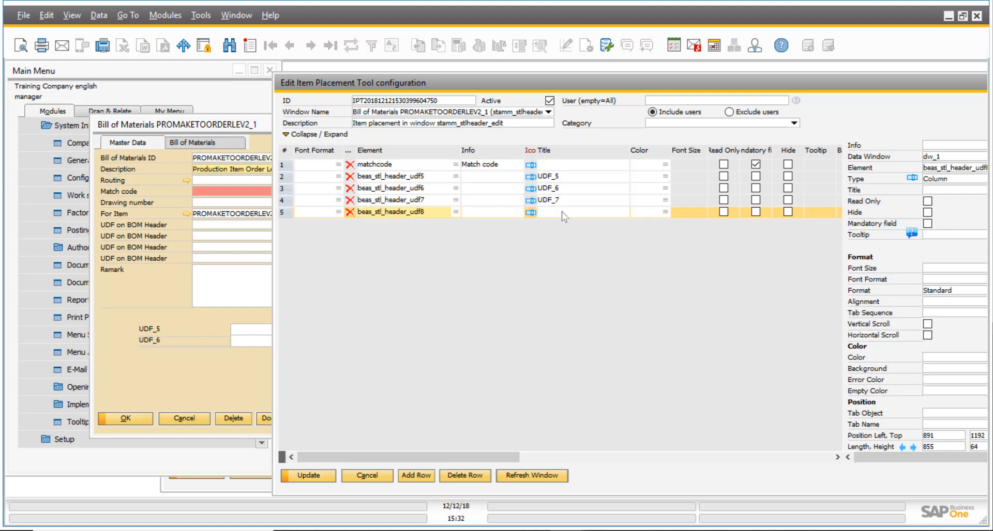
{"action": "type", "text": "UDF"}
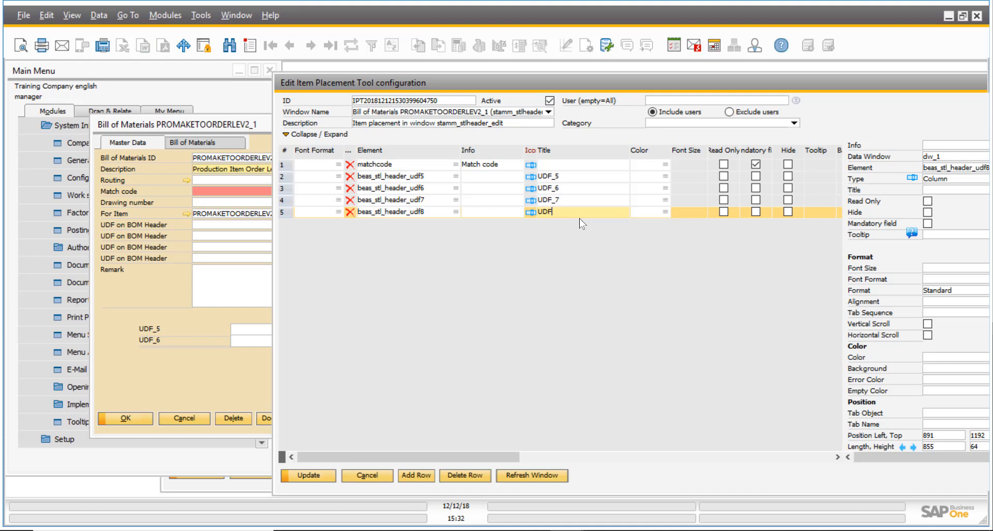
{"action": "type", "text": "_8"}
{"action": "left_click", "coordinate": [539, 478]}
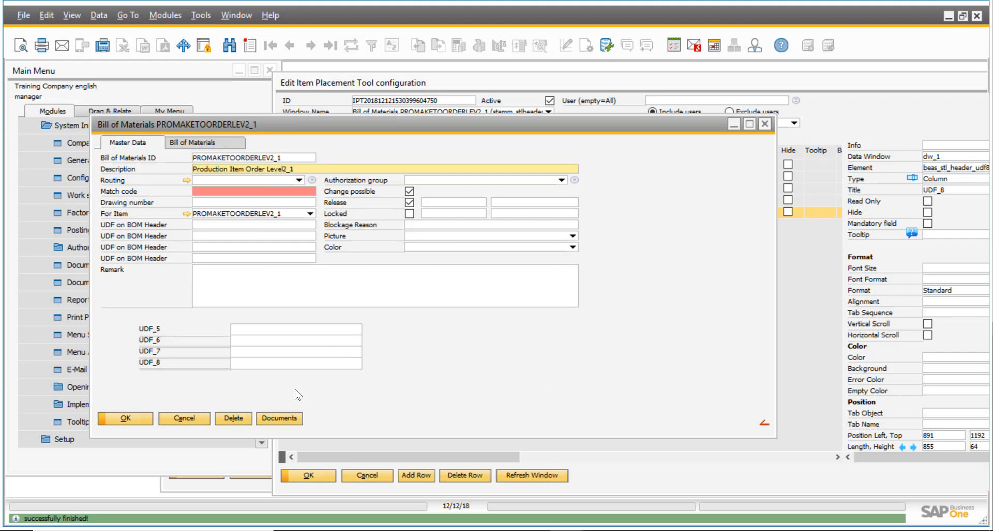
- Enlarge the UDF_8 field to about 919 by 184, positioned at about 891 left and 1228 top, and refresh the Bill of Materials window
{"action": "left_click", "coordinate": [813, 344]}
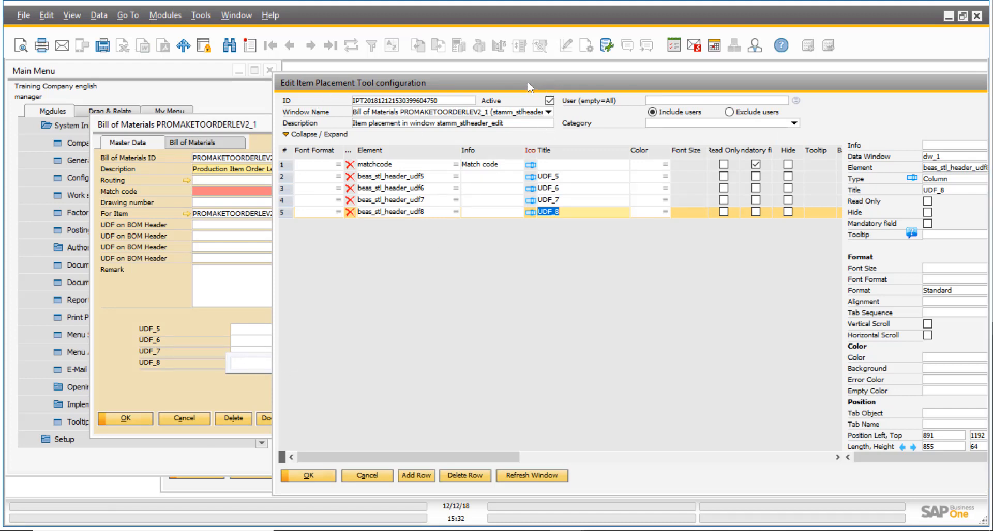
{"action": "left_click_drag", "start_coordinate": [528, 82], "coordinate": [634, 80]}
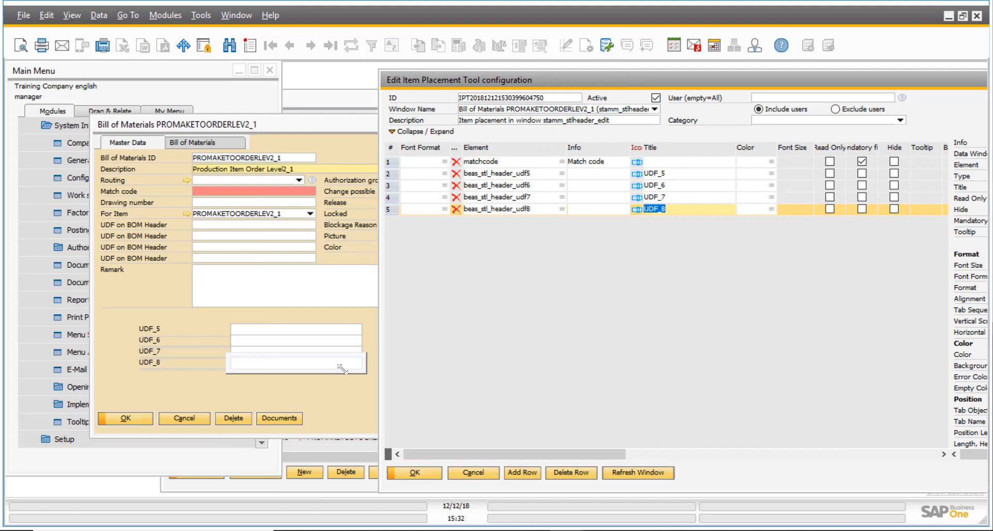
{"action": "left_click", "coordinate": [362, 380]}
{"action": "left_click_drag", "start_coordinate": [362, 380], "coordinate": [374, 401]}
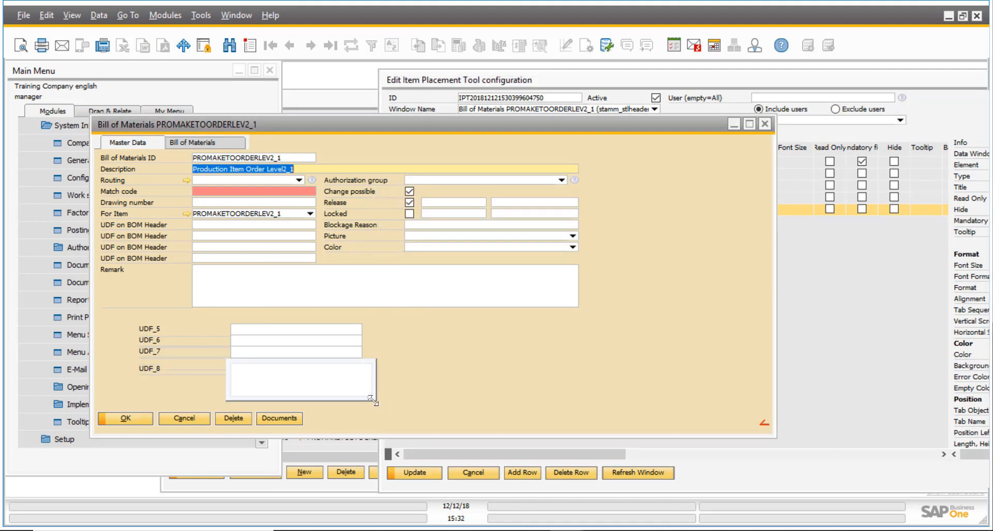
{"action": "left_click", "coordinate": [881, 392]}
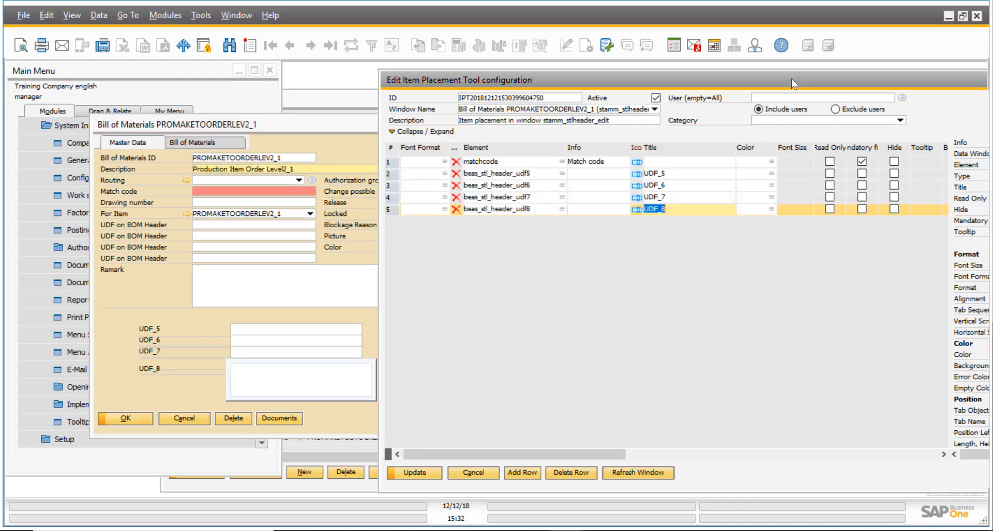
{"action": "left_click_drag", "start_coordinate": [791, 78], "coordinate": [579, 70]}
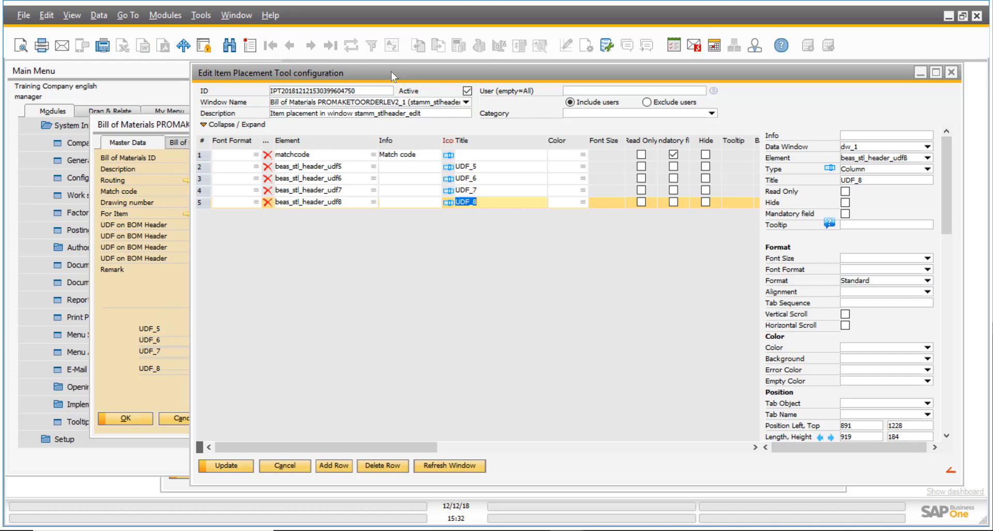
{"action": "left_click_drag", "start_coordinate": [392, 76], "coordinate": [486, 78]}
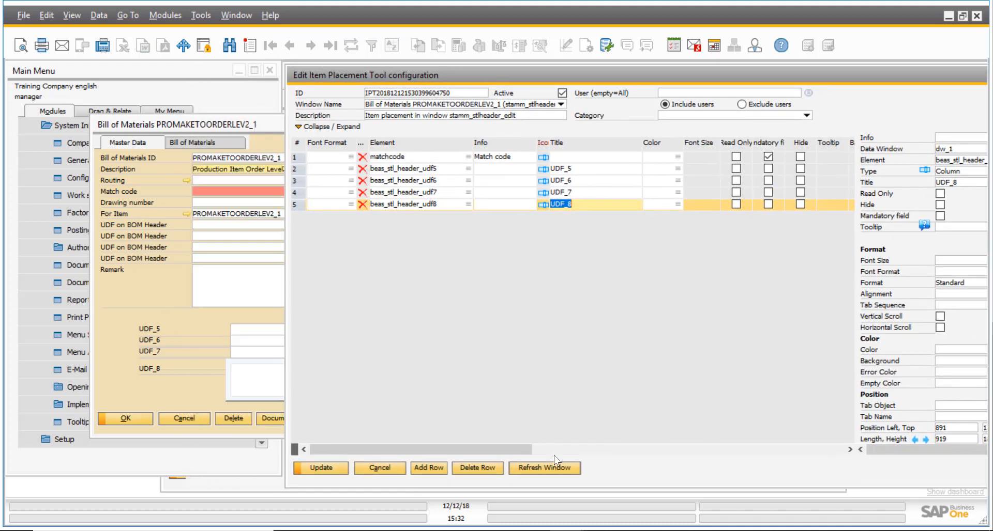
{"action": "left_click", "coordinate": [561, 469]}
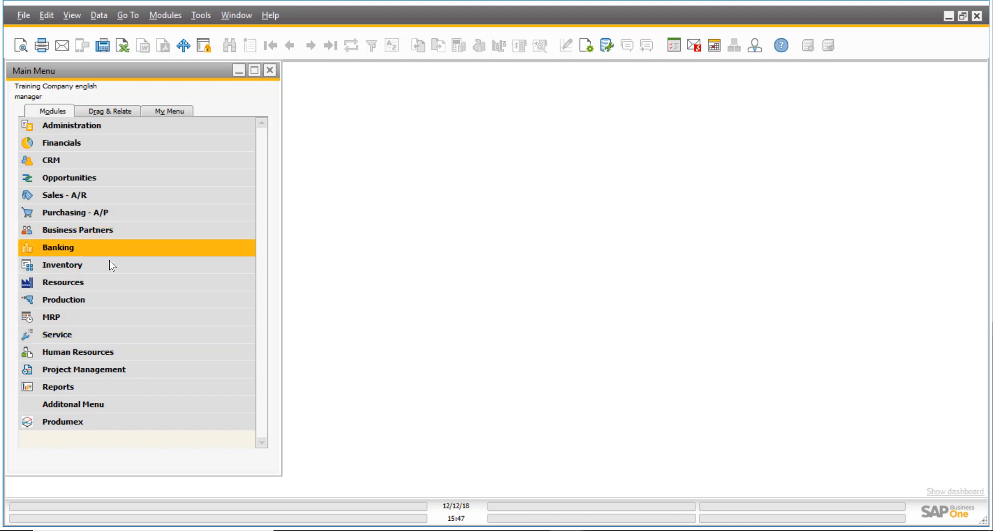
- Open the item master data of C15748 from the inventory item structure
{"action": "left_click", "coordinate": [111, 265]}
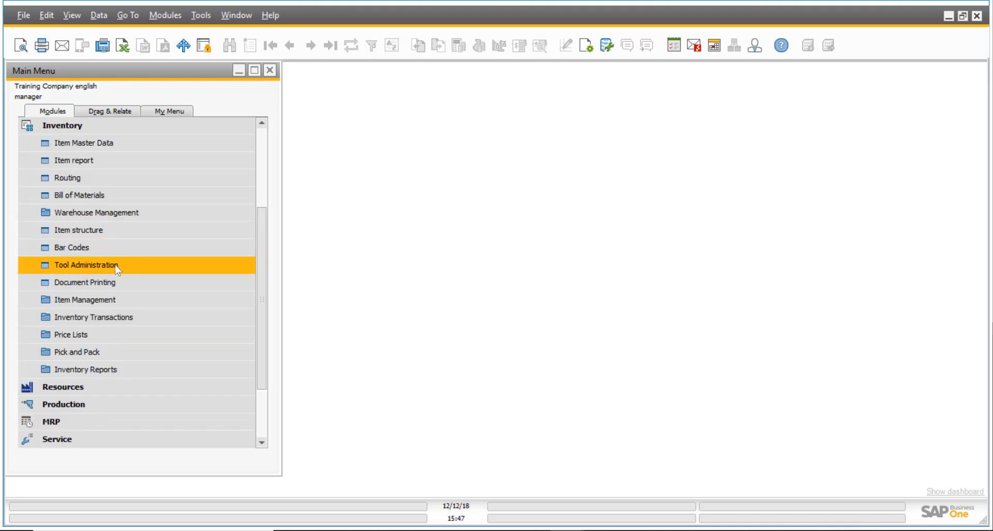
{"action": "left_click", "coordinate": [126, 235]}
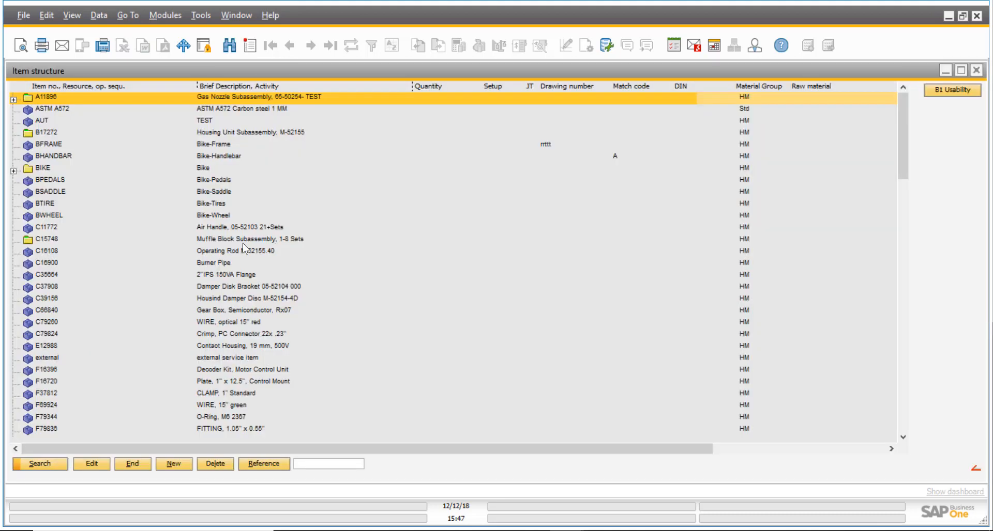
{"action": "left_click", "coordinate": [245, 240]}
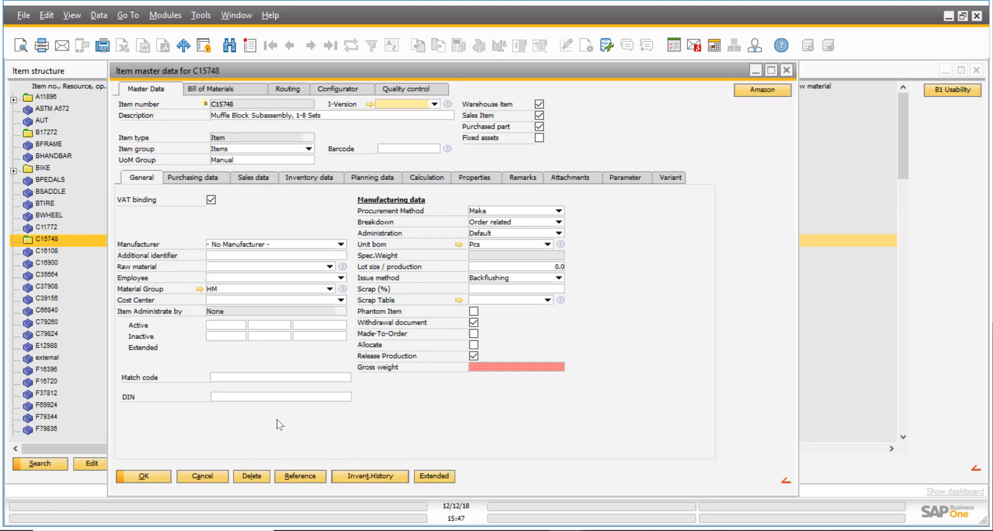
- Trigger the Match code validation on item C15748, dismiss its message and set the Match code to Boyum
{"action": "left_click", "coordinate": [235, 378]}
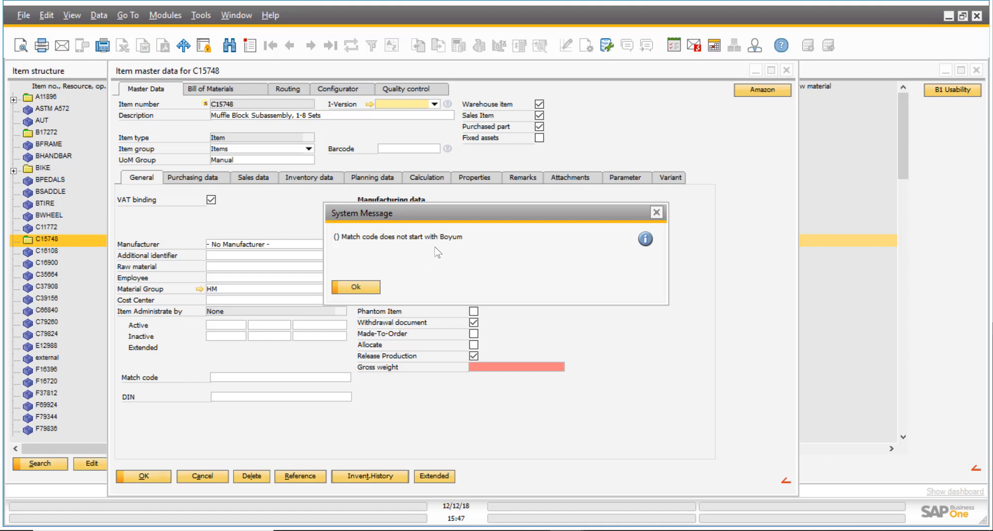
{"action": "left_click", "coordinate": [356, 287]}
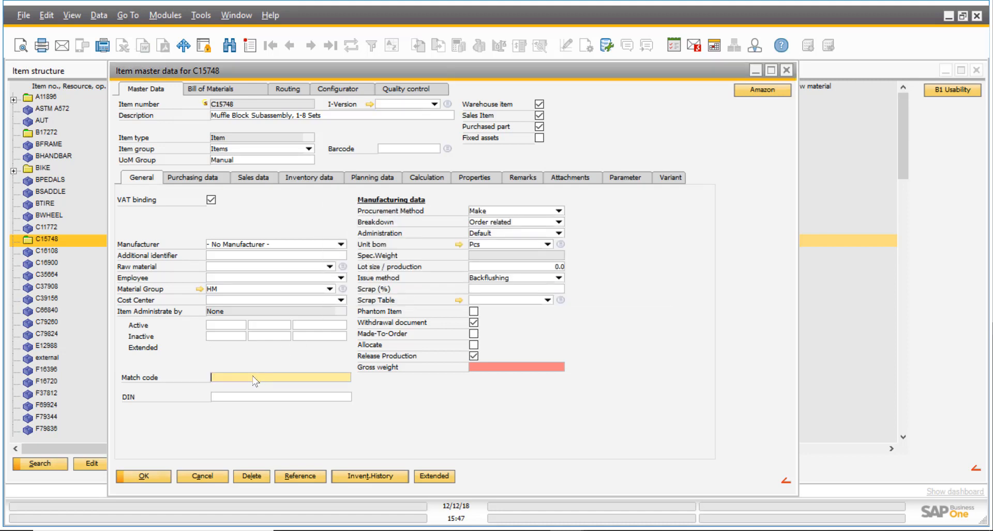
{"action": "type", "text": "Boyum"}
{"action": "key", "text": "Tab"}
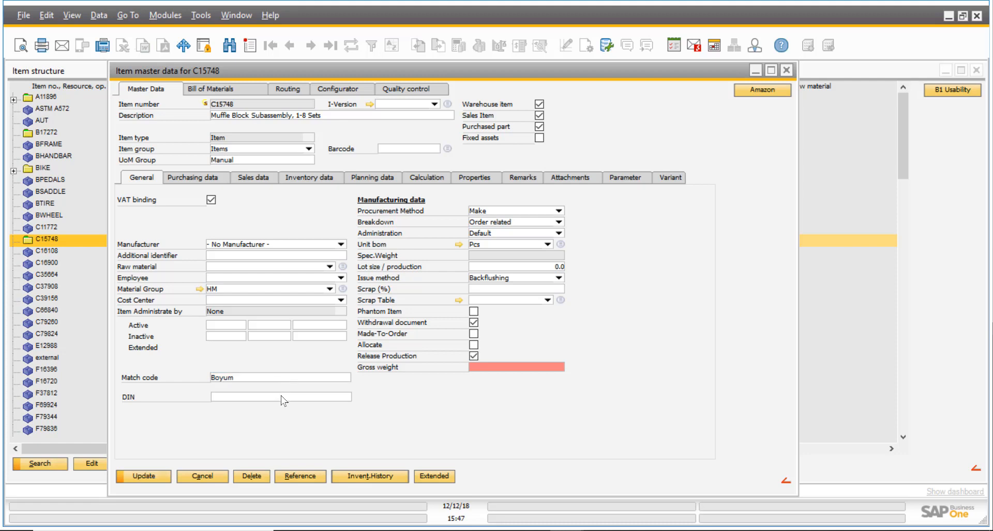
- Shorten the Match code to Boyu, trigger the validation again and dismiss its message
{"action": "left_click", "coordinate": [258, 382]}
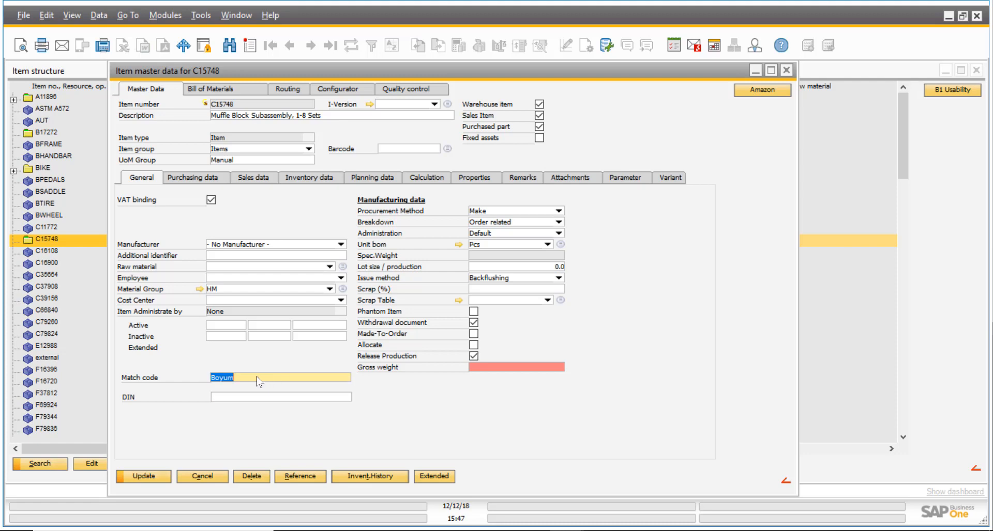
{"action": "left_click", "coordinate": [248, 381]}
{"action": "key", "text": "BackSpace"}
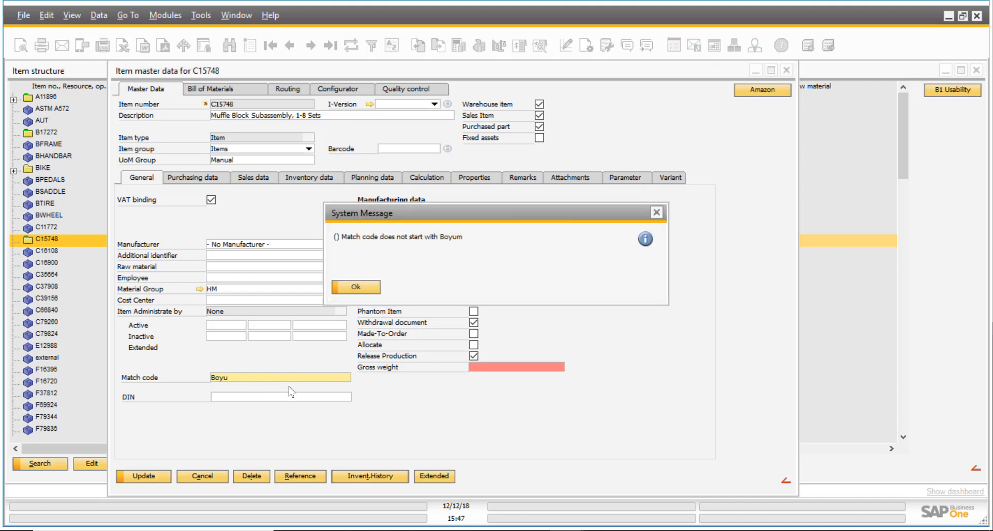
{"action": "left_click", "coordinate": [356, 286]}
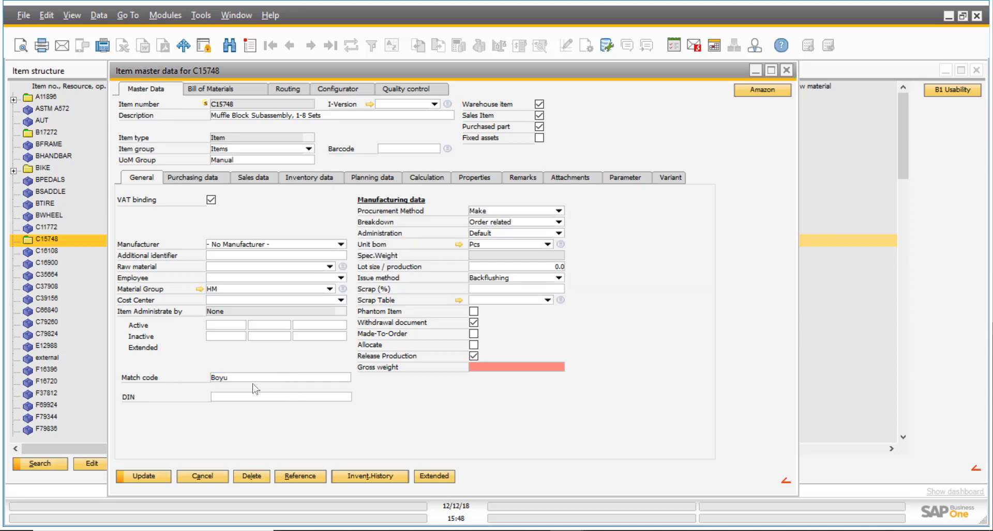
{"action": "left_click", "coordinate": [362, 290]}
- Open the Beas Usability Extension Overview for the item master data window
{"action": "right_click", "coordinate": [597, 317]}
{"action": "left_click", "coordinate": [622, 305]}
{"action": "right_click", "coordinate": [436, 394]}
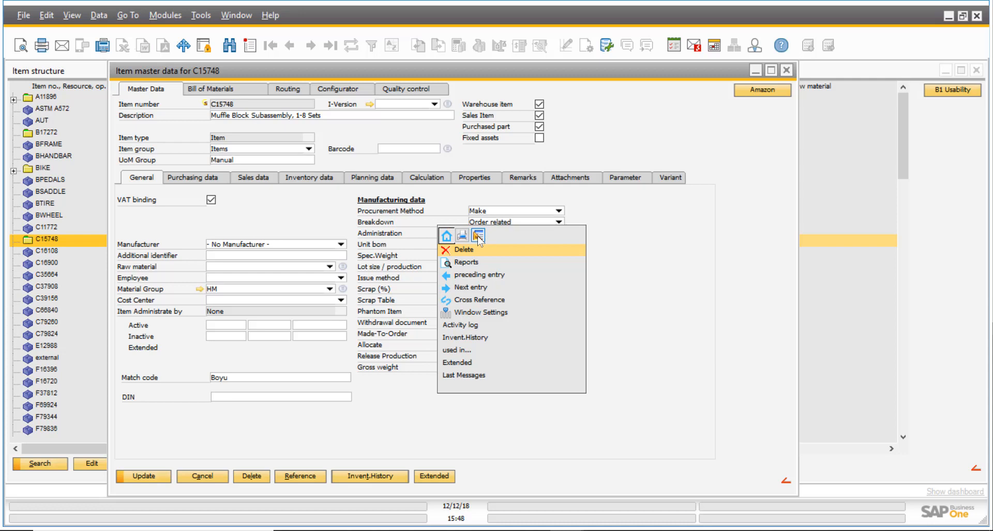
{"action": "left_click", "coordinate": [477, 235]}
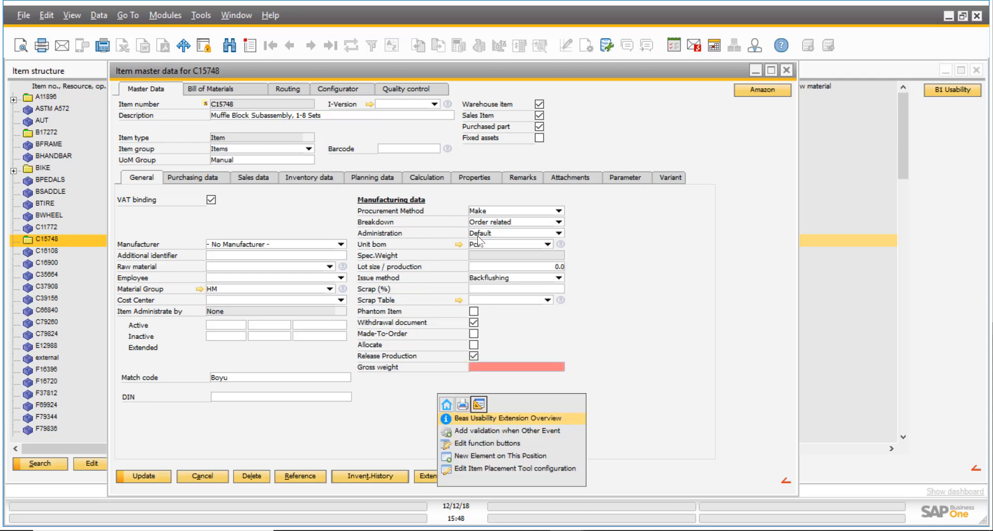
{"action": "left_click", "coordinate": [488, 420]}
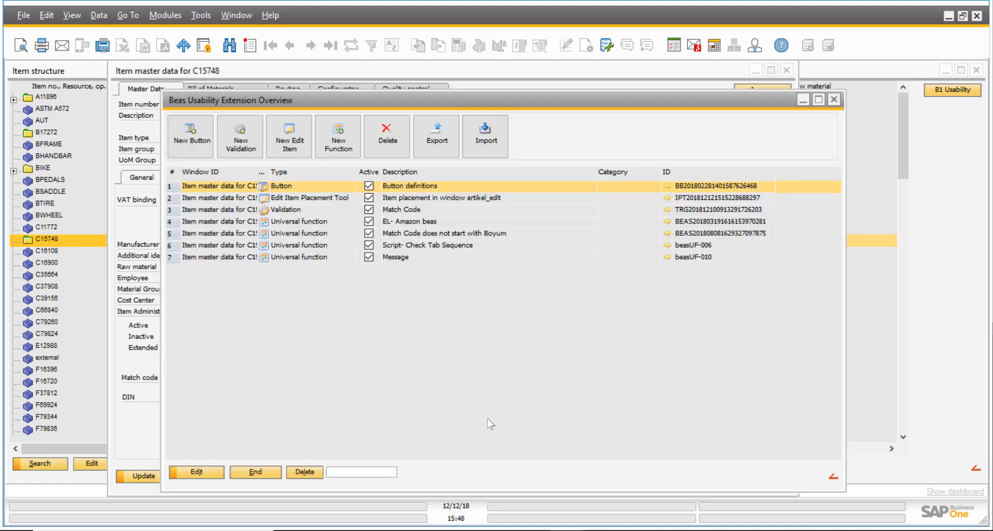
- Open the Match Code validation from the extension overview for editing
{"action": "left_click", "coordinate": [431, 211]}
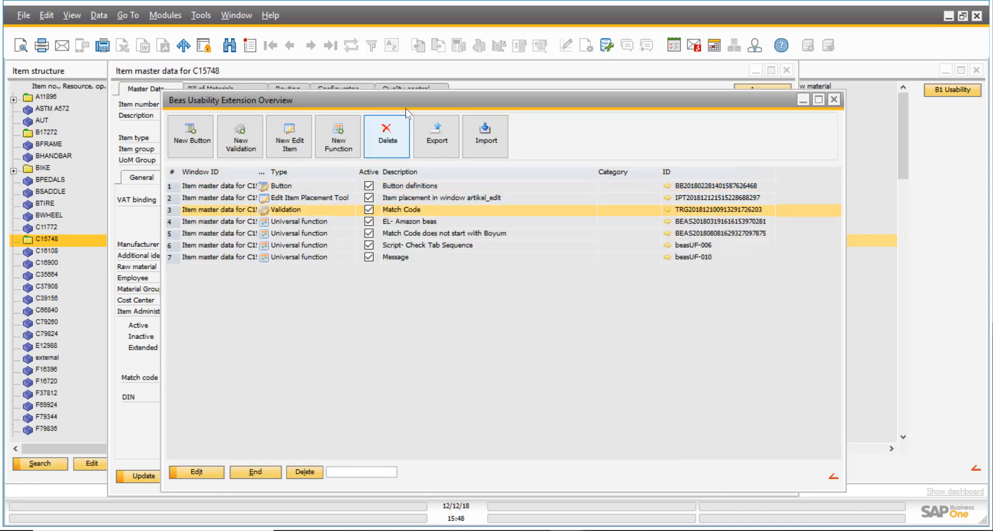
{"action": "left_click_drag", "start_coordinate": [388, 101], "coordinate": [457, 100]}
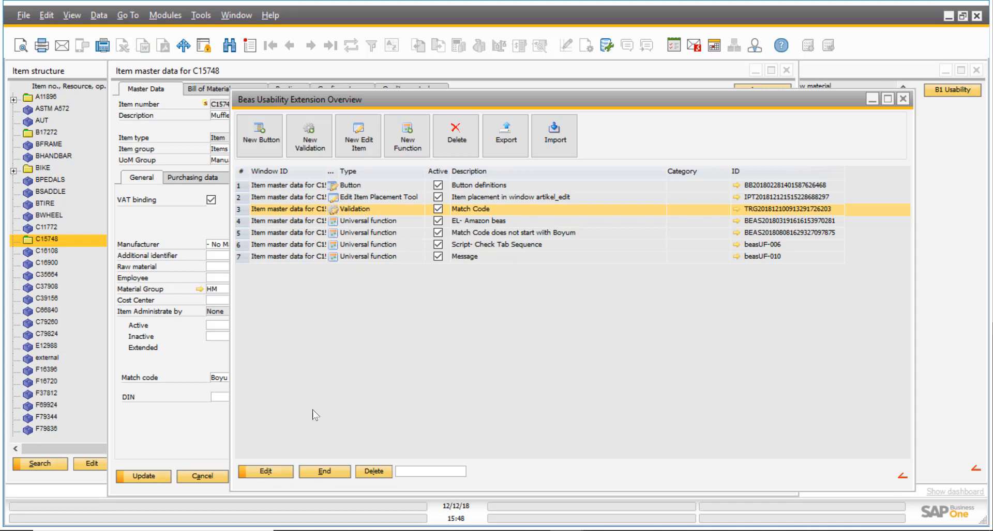
{"action": "left_click", "coordinate": [276, 471]}
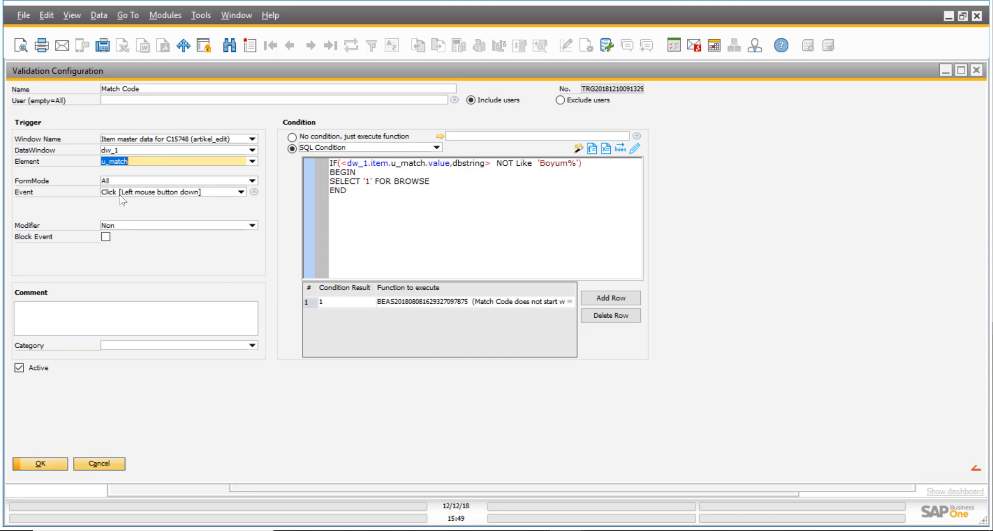
- Set the Match Code validation's trigger event to Click [Left mouse button down]
{"action": "left_click", "coordinate": [240, 192]}
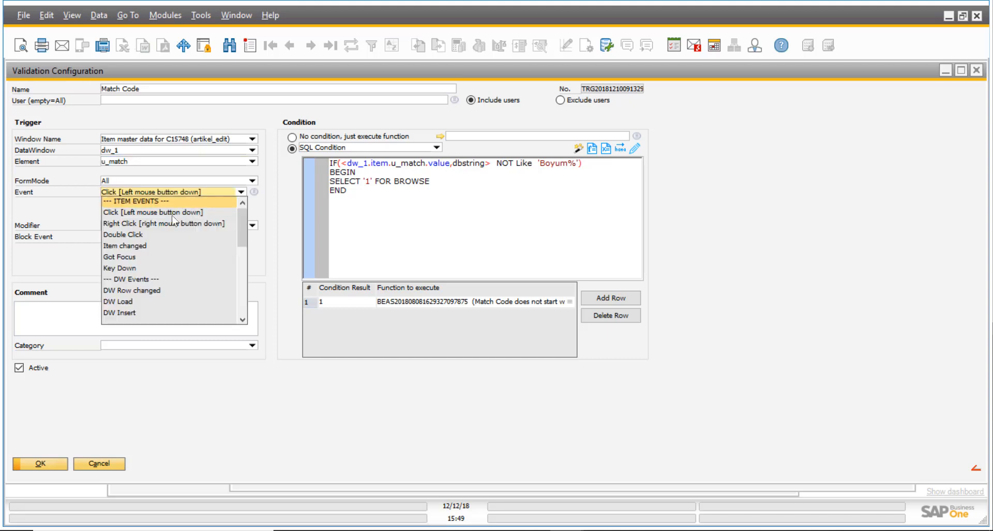
{"action": "mouse_move", "coordinate": [243, 219]}
{"action": "left_mouse_down"}
{"action": "mouse_move", "coordinate": [245, 300]}
{"action": "mouse_move", "coordinate": [249, 226]}
{"action": "mouse_move", "coordinate": [240, 207]}
{"action": "left_mouse_up"}
{"action": "left_click", "coordinate": [188, 212]}
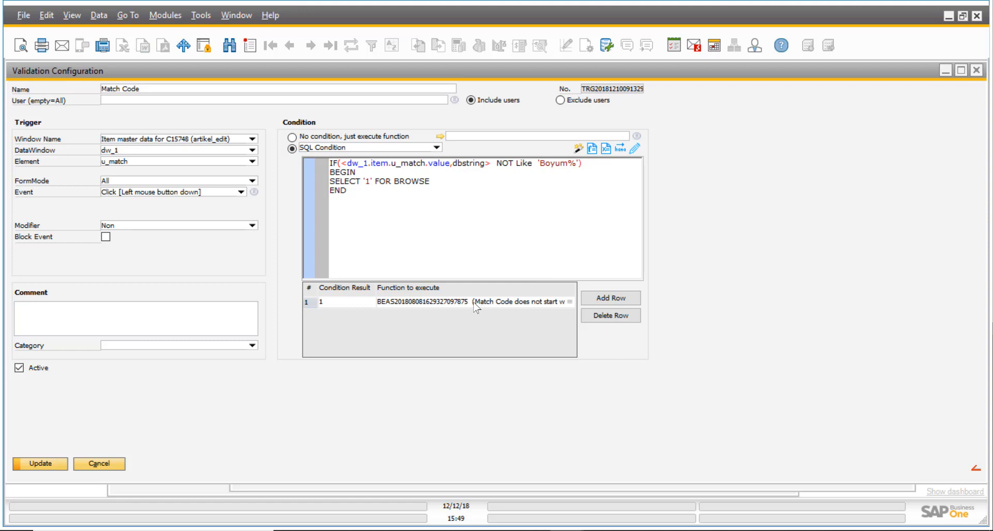
- Inspect the message function "Match Code does not start with Boyum" from the list of functions, and return to the validation without transferring a function
{"action": "left_click", "coordinate": [569, 302]}
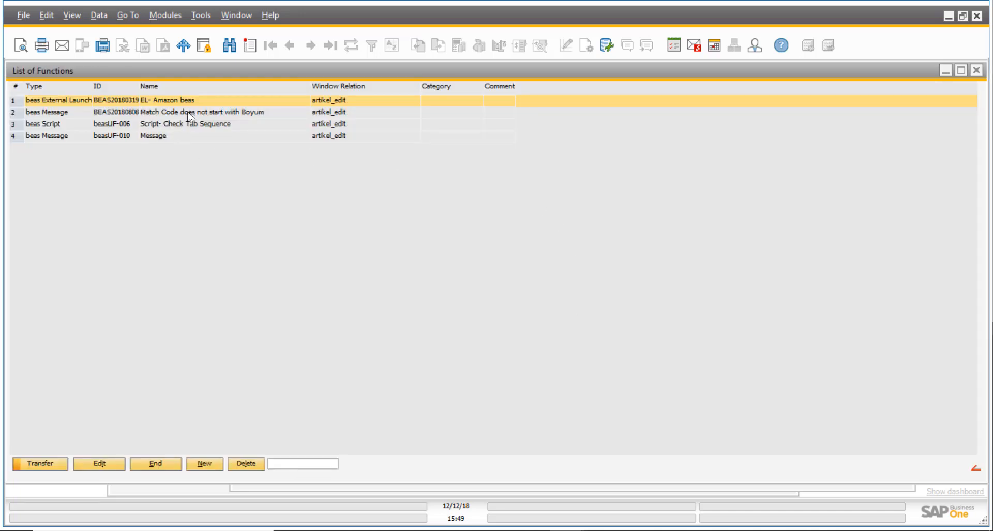
{"action": "left_click", "coordinate": [187, 113]}
{"action": "left_click", "coordinate": [101, 465]}
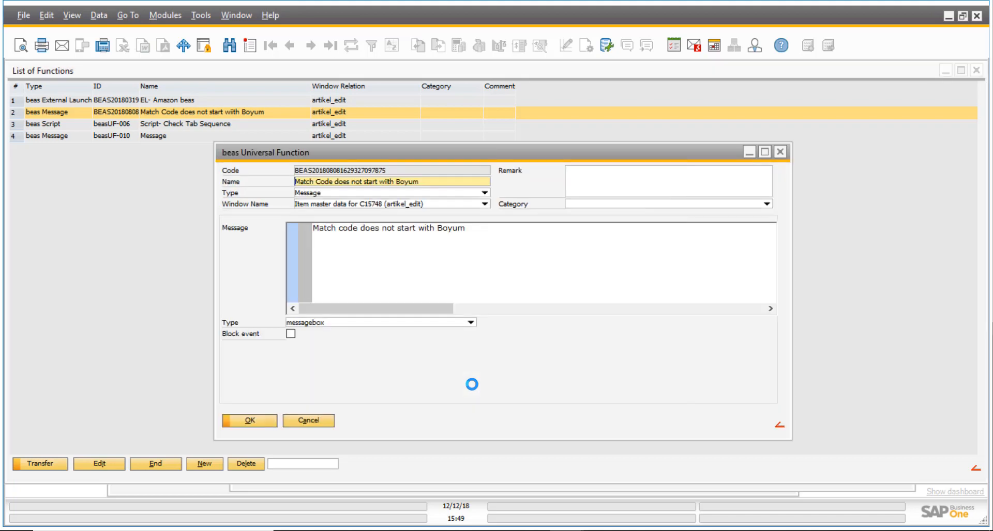
{"action": "left_click", "coordinate": [319, 421]}
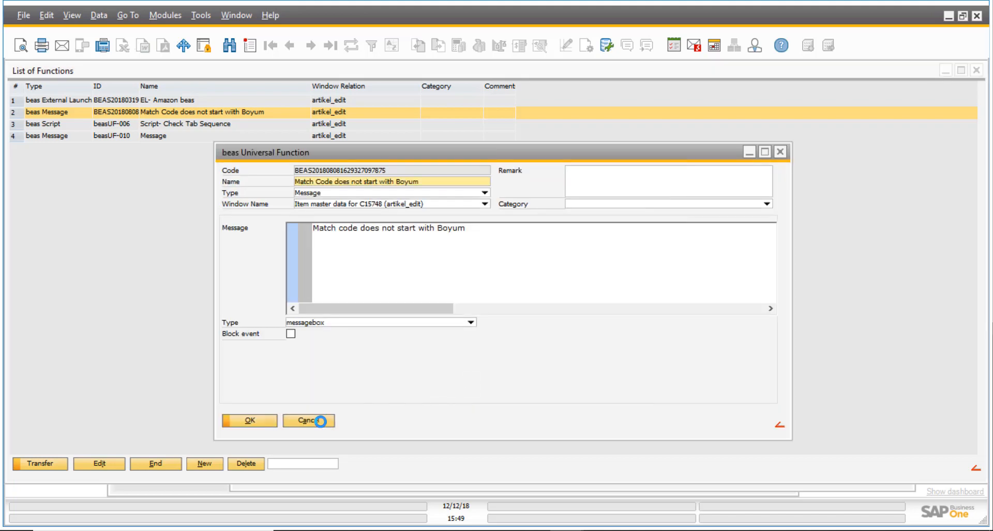
{"action": "left_click", "coordinate": [163, 464]}
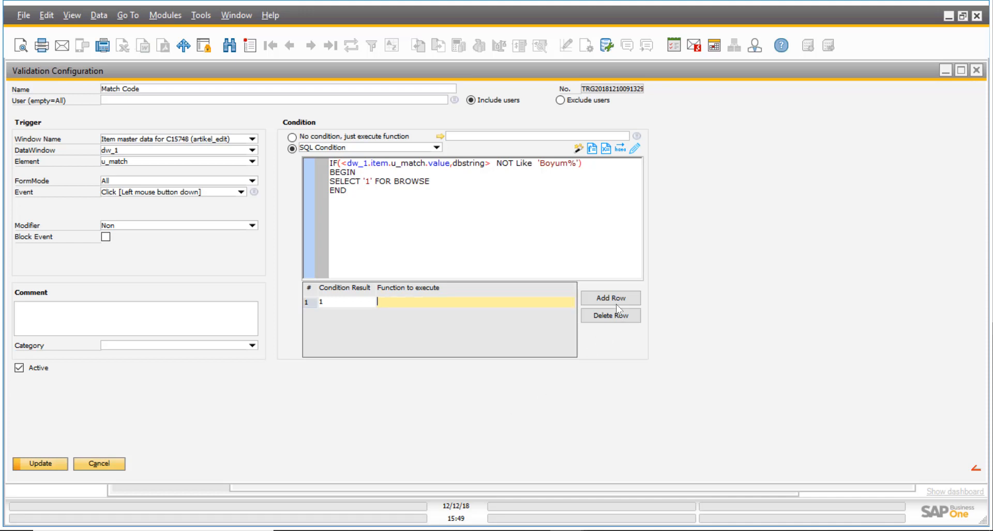
- Look through the ready-made IF and SELECT CASE templates available for the validation's SQL condition
{"action": "left_click", "coordinate": [579, 154]}
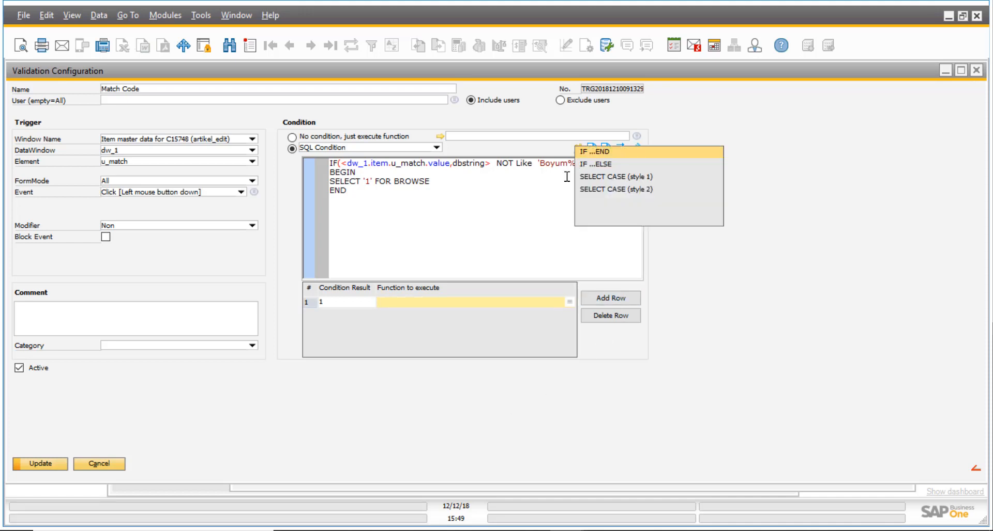
{"action": "left_click", "coordinate": [591, 171]}
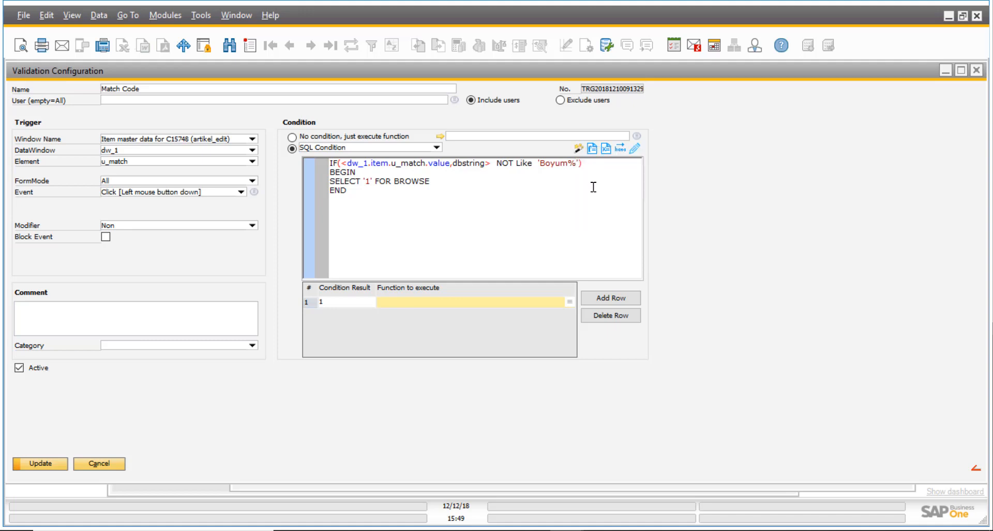
- Try the IF ...ELSE and SELECT CASE (style 1) templates as the validation's SQL condition script
{"action": "key", "text": "Return"}
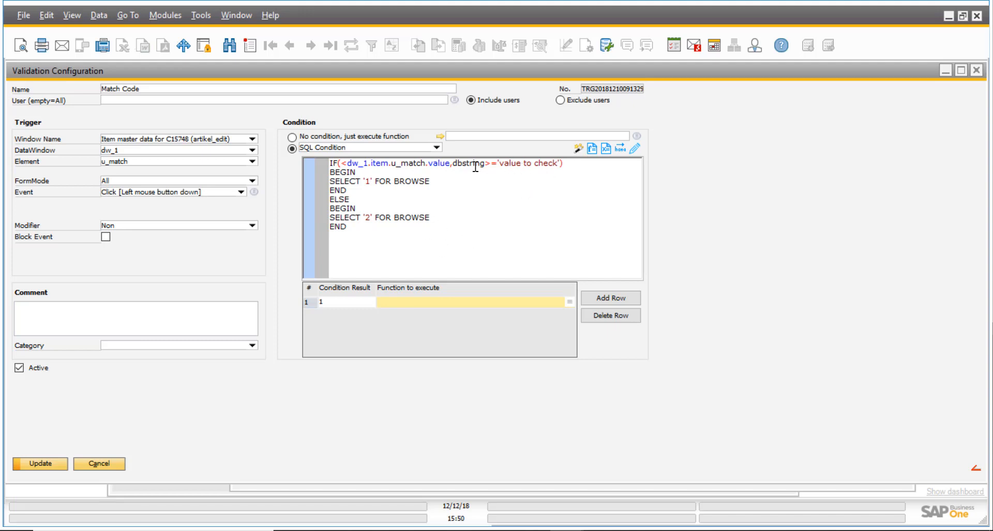
{"action": "left_click_drag", "start_coordinate": [499, 164], "coordinate": [557, 164]}
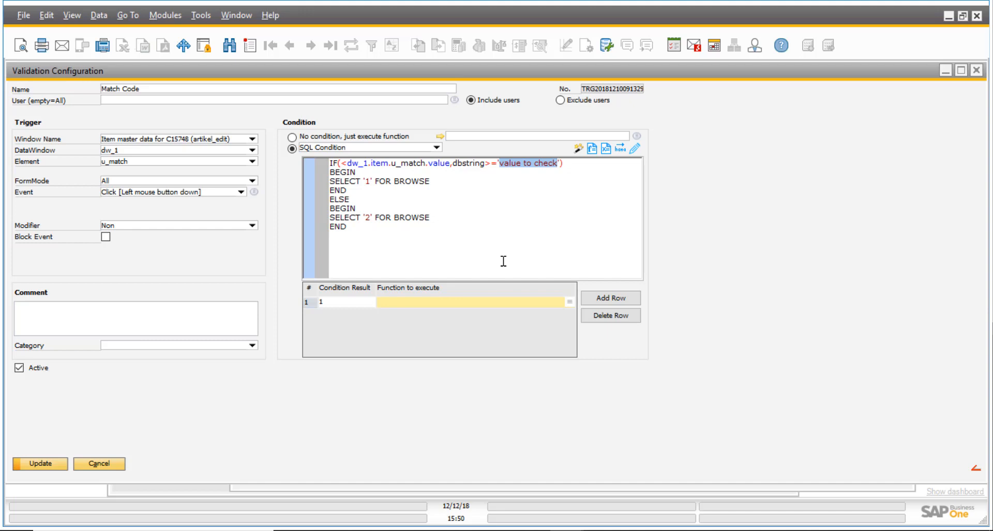
{"action": "left_click", "coordinate": [579, 150]}
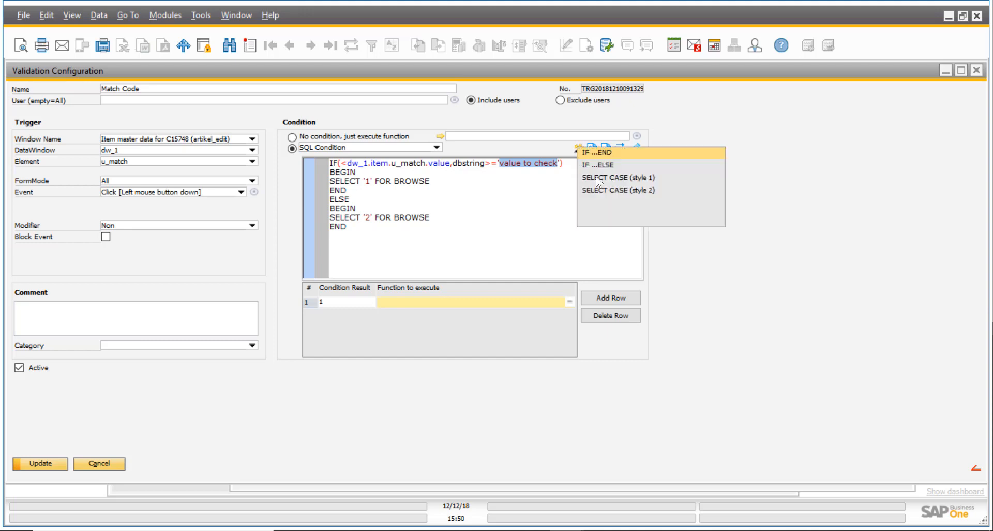
{"action": "left_click", "coordinate": [598, 178]}
{"action": "left_click", "coordinate": [356, 288]}
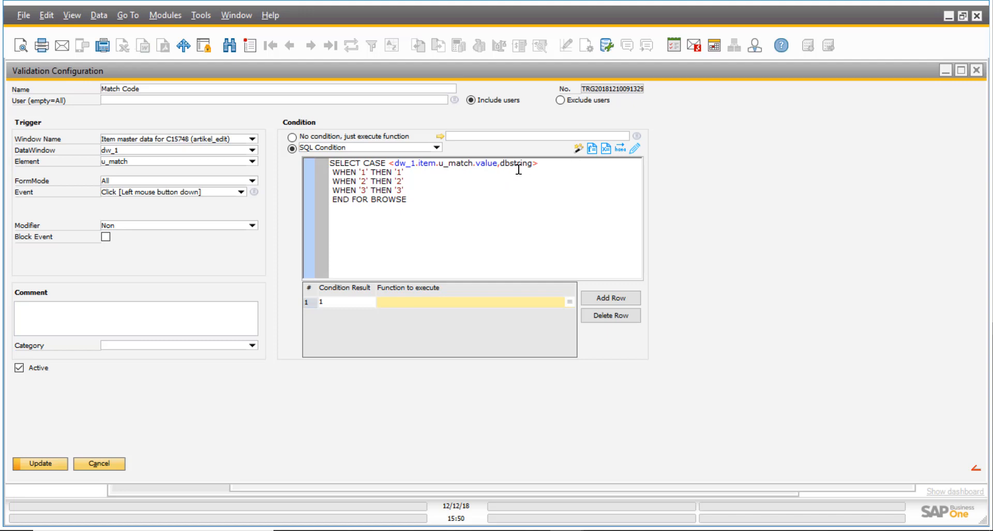
- Try the IF ...END template as the SQL condition script, and cancel editing the validation without saving
{"action": "left_click", "coordinate": [579, 149]}
{"action": "left_click", "coordinate": [596, 203]}
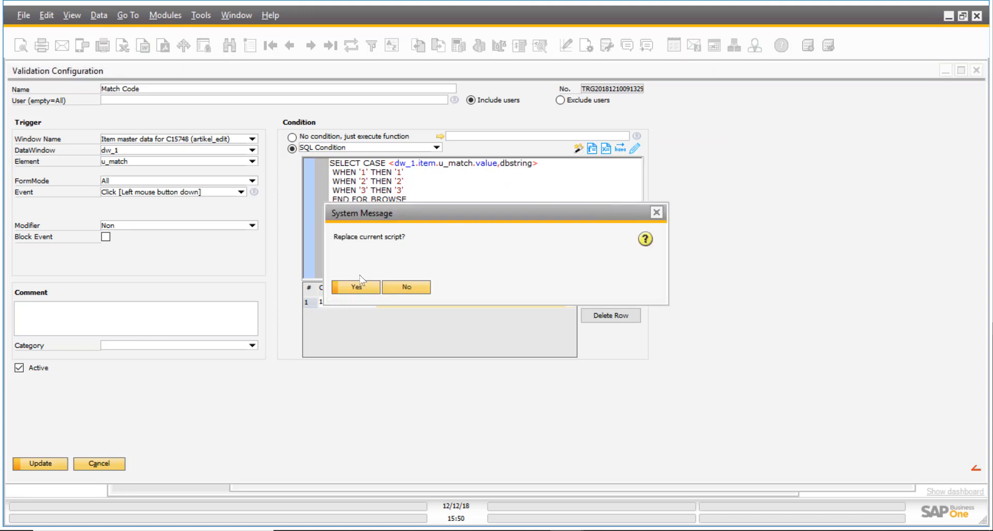
{"action": "left_click", "coordinate": [364, 287]}
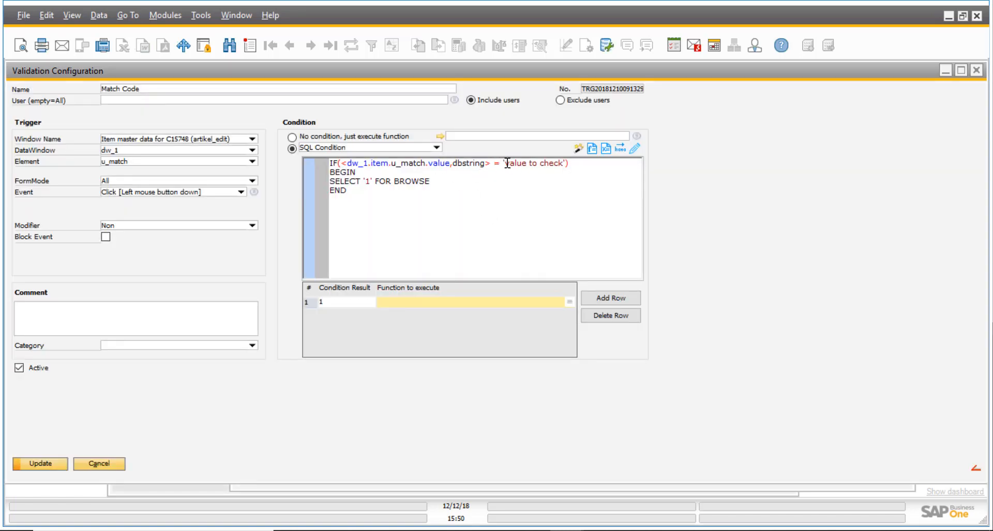
{"action": "left_click_drag", "start_coordinate": [504, 164], "coordinate": [561, 165]}
{"action": "left_click", "coordinate": [112, 465]}
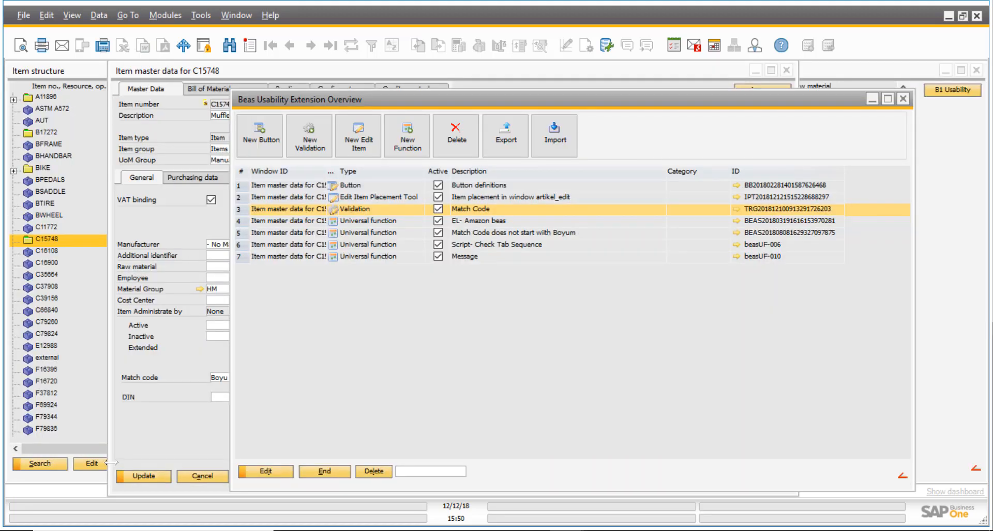
- Close the usability extension overview, the item master data without saving changes, and the item structure
{"action": "left_click", "coordinate": [331, 473]}
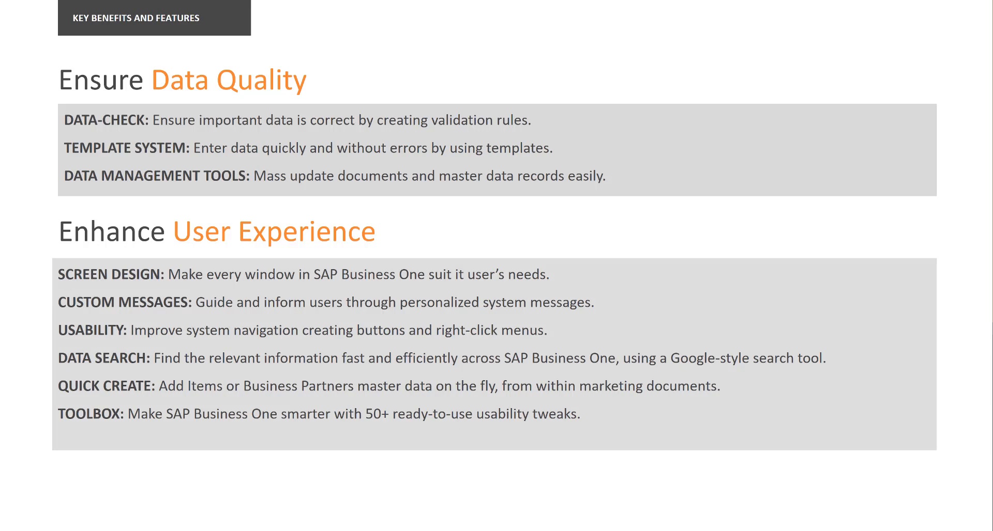
{"action": "key", "text": "Right"}
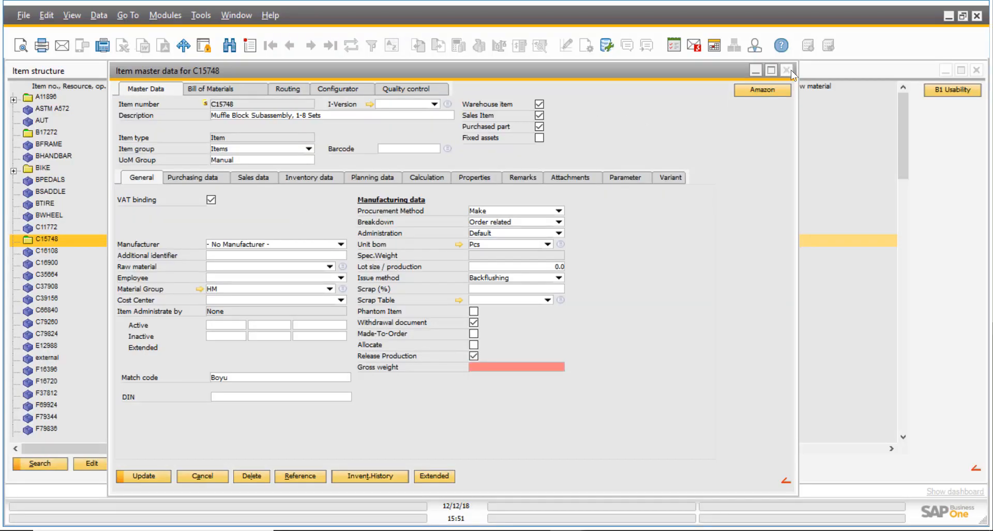
{"action": "left_click", "coordinate": [788, 69]}
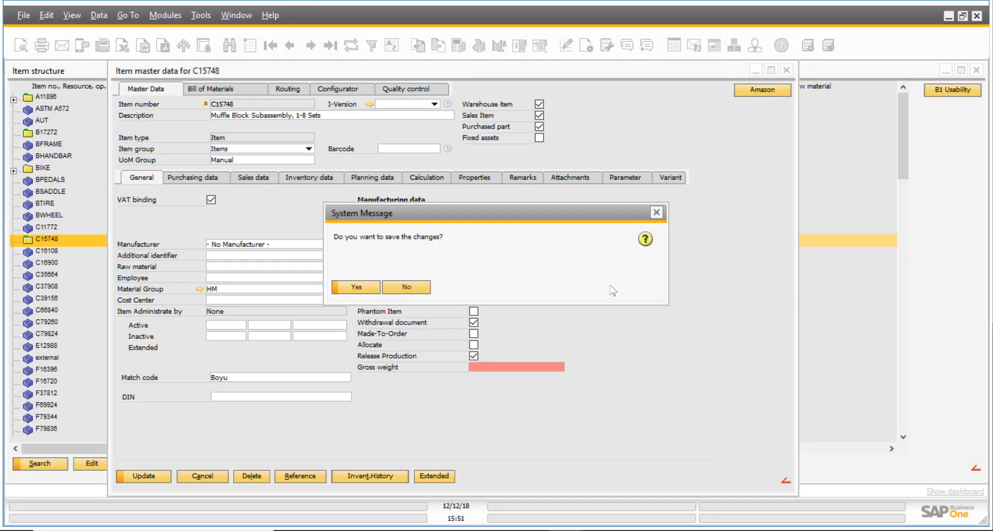
{"action": "left_click", "coordinate": [406, 287]}
{"action": "left_click", "coordinate": [976, 71]}
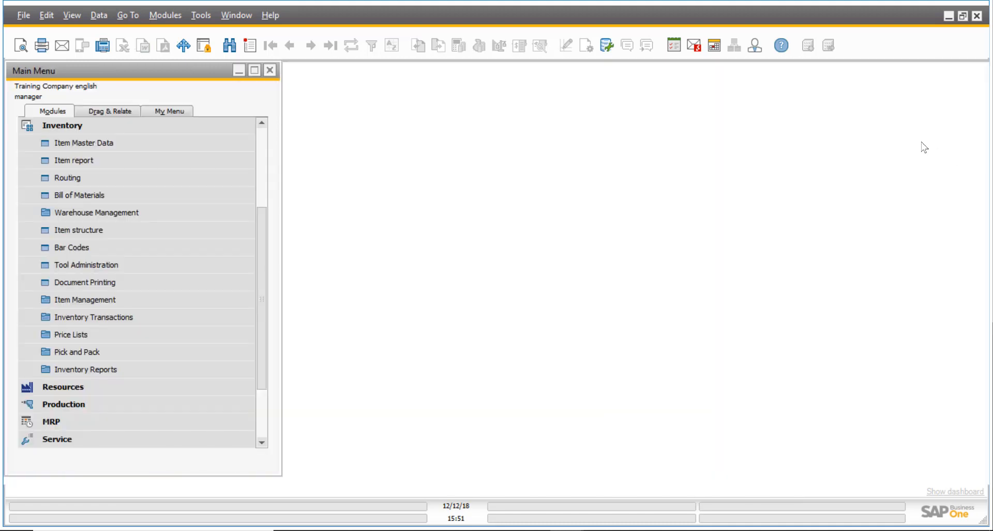
- Show the dashboard and view its Sales and Beas pages
{"action": "left_click", "coordinate": [946, 491]}
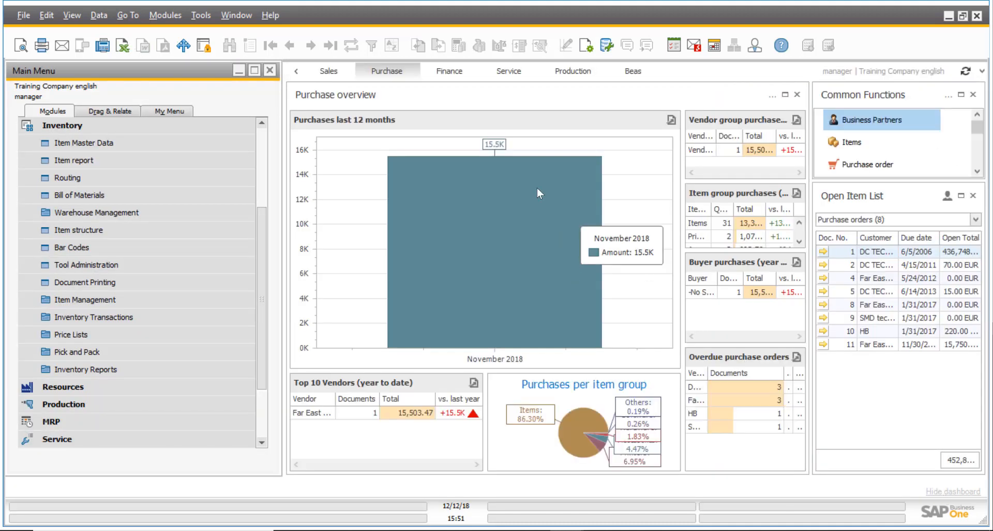
{"action": "left_click", "coordinate": [329, 73]}
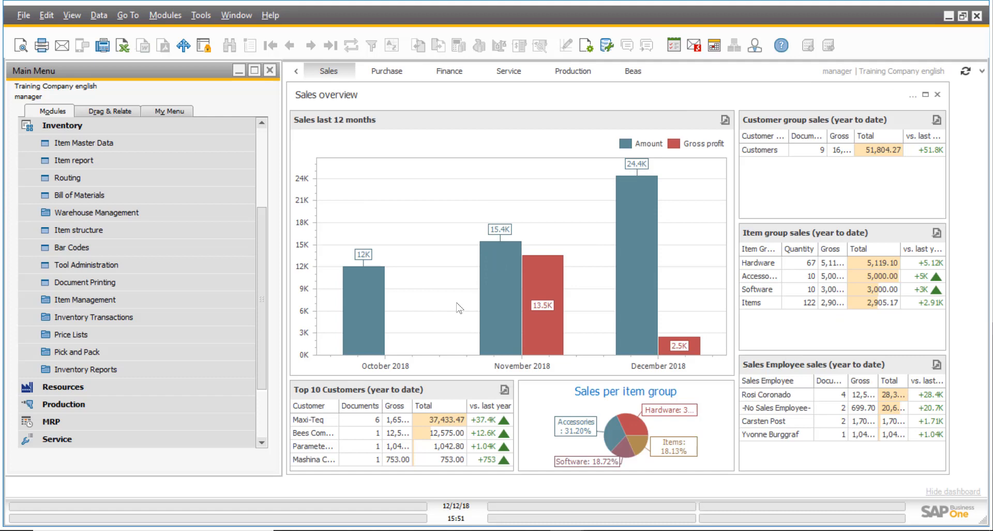
{"action": "left_click", "coordinate": [631, 73]}
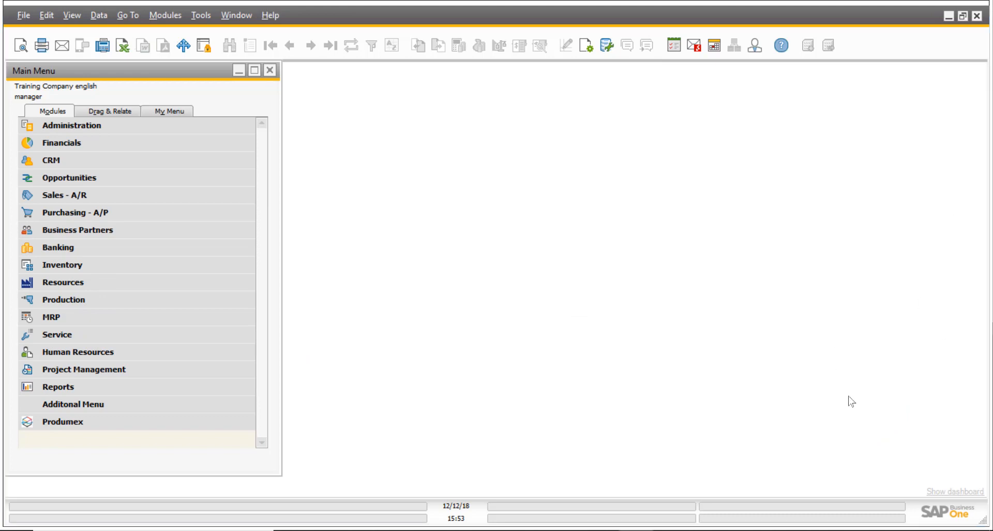
- Switch to the Boyum company's SAP Business One session, and view the customer's info summary from the sales order
{"action": "mouse_move", "coordinate": [565, 530]}
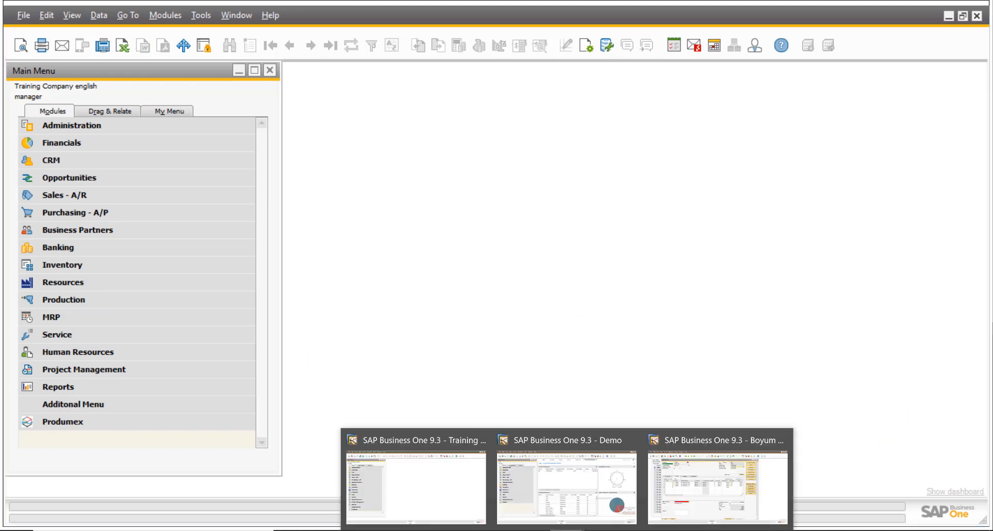
{"action": "left_click", "coordinate": [693, 510]}
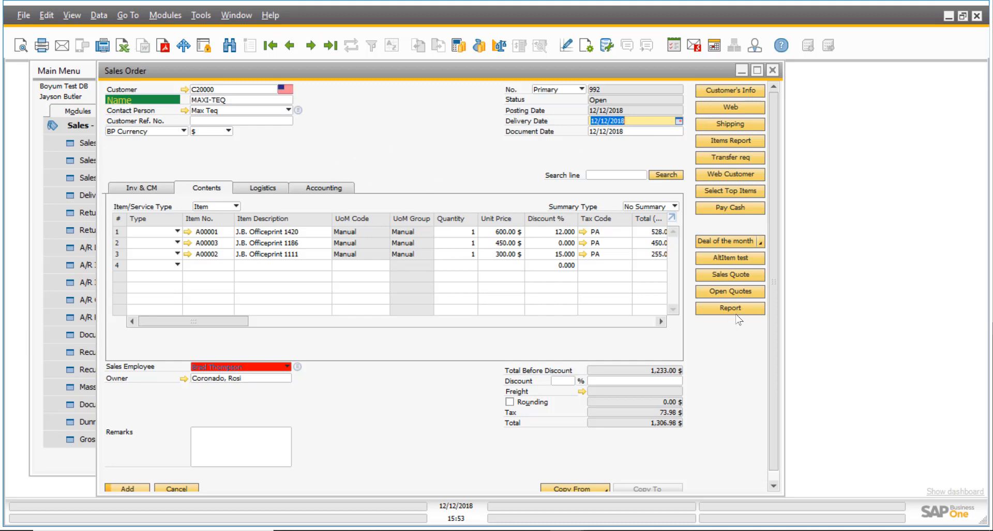
{"action": "left_click", "coordinate": [746, 90]}
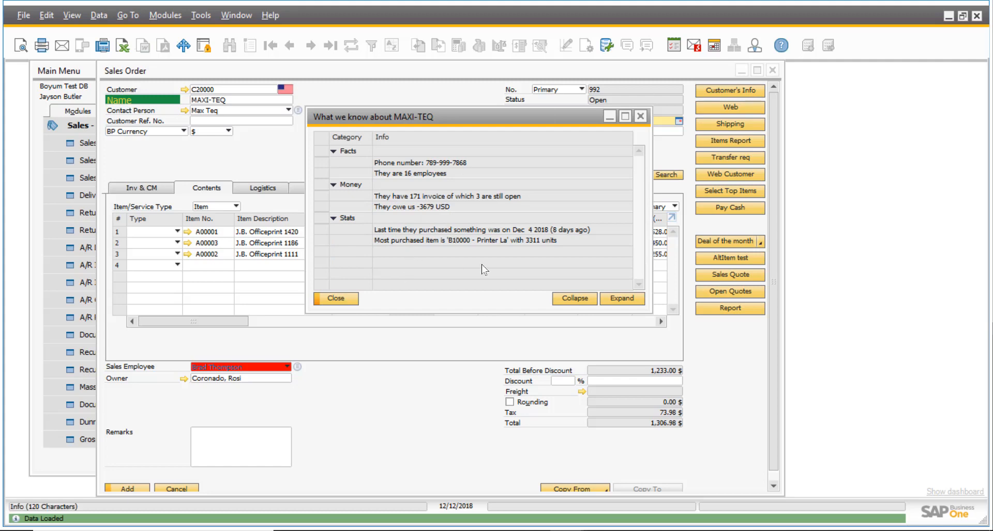
{"action": "left_click", "coordinate": [640, 116]}
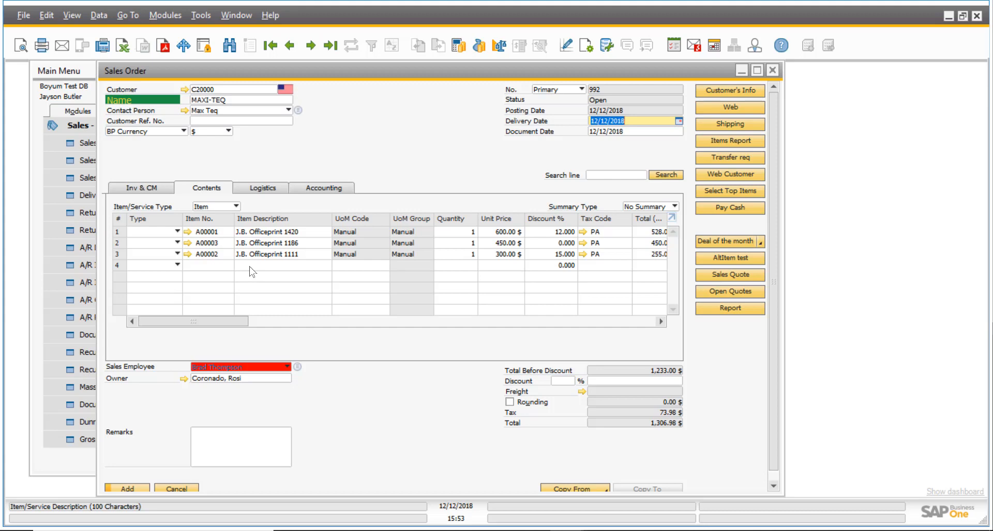
- Try to add the MAXI-TEQ sales order with its discounted lines, and decline to continue at the discount check
{"action": "left_click_drag", "start_coordinate": [414, 73], "coordinate": [426, 70]}
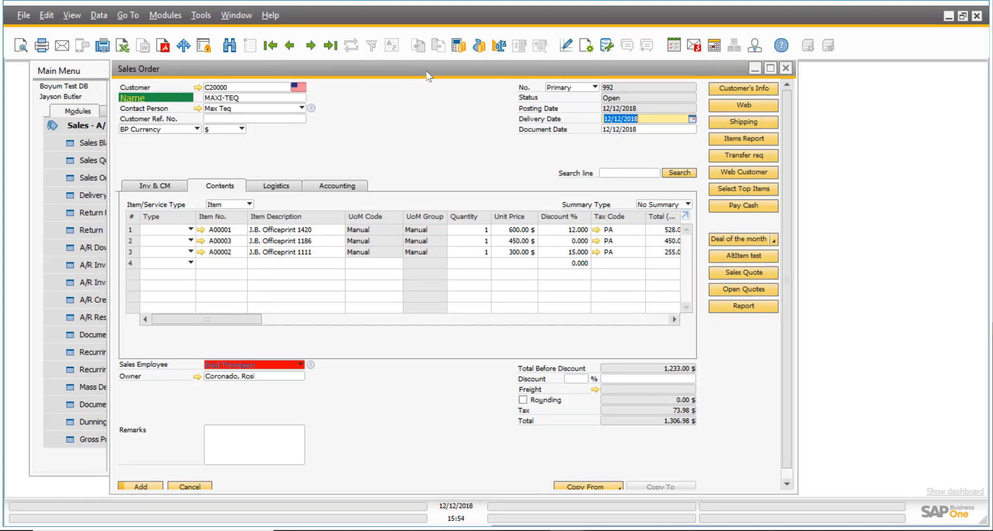
{"action": "left_click", "coordinate": [757, 156]}
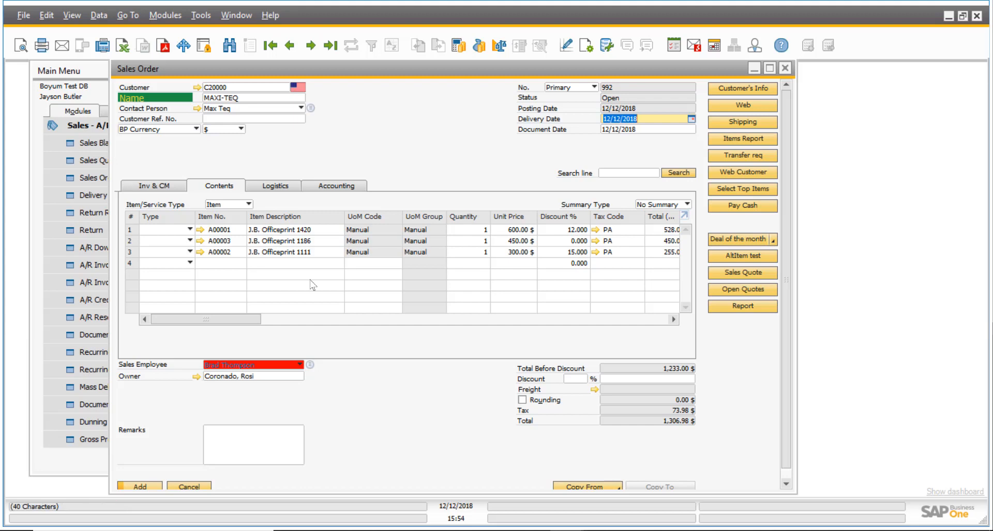
{"action": "left_click", "coordinate": [150, 486]}
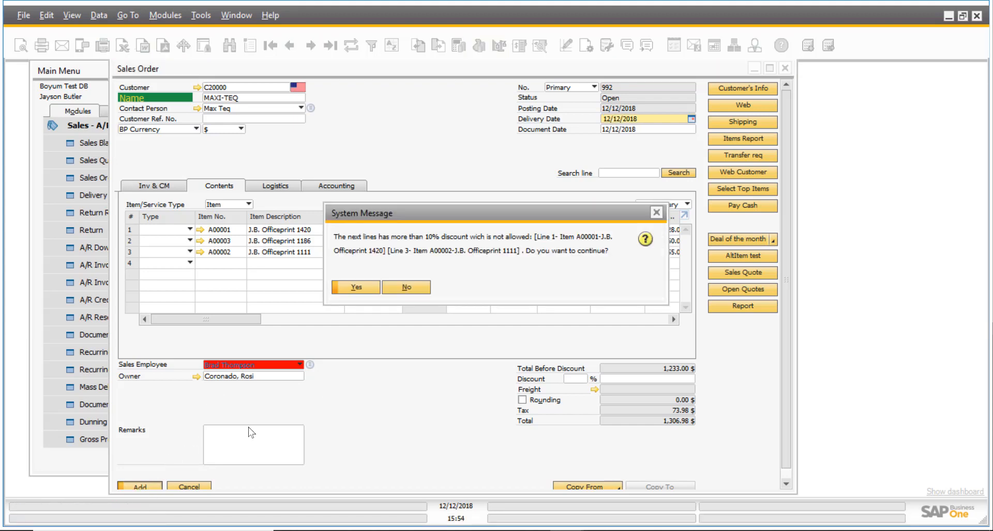
{"action": "left_click", "coordinate": [423, 287]}
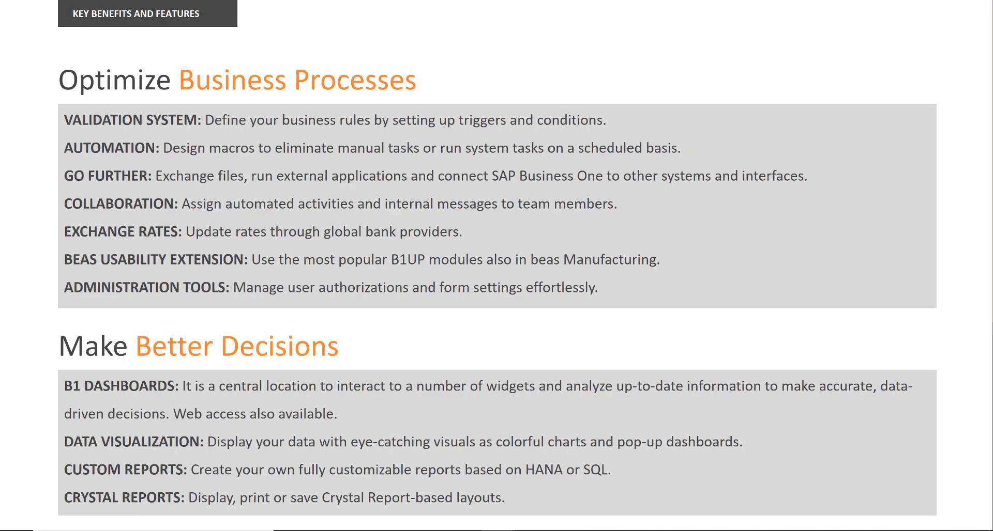
{"action": "left_click", "coordinate": [308, 188]}
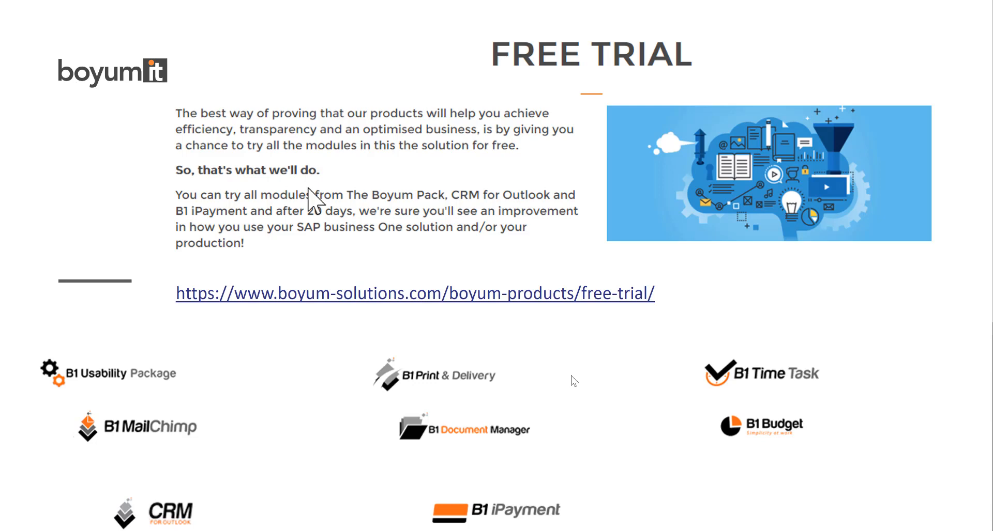
{"action": "left_click", "coordinate": [570, 374]}
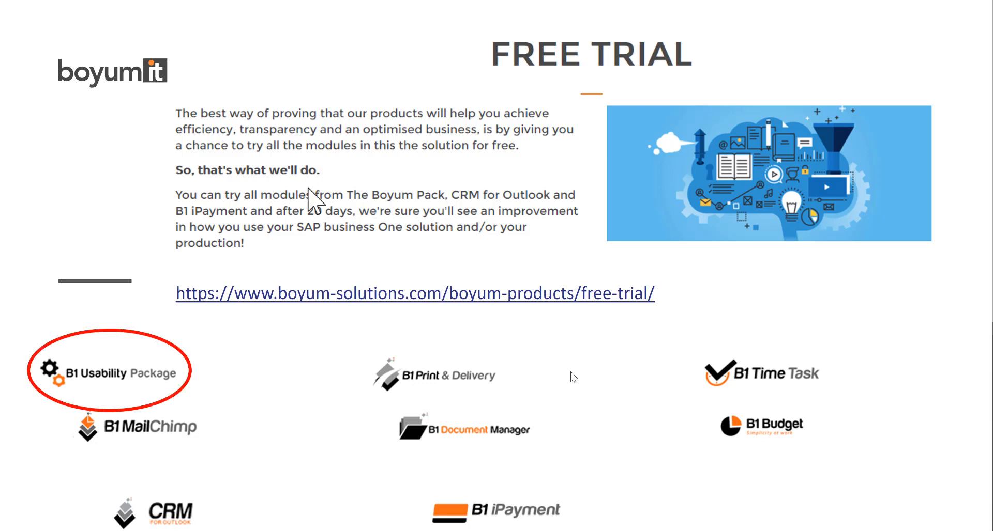